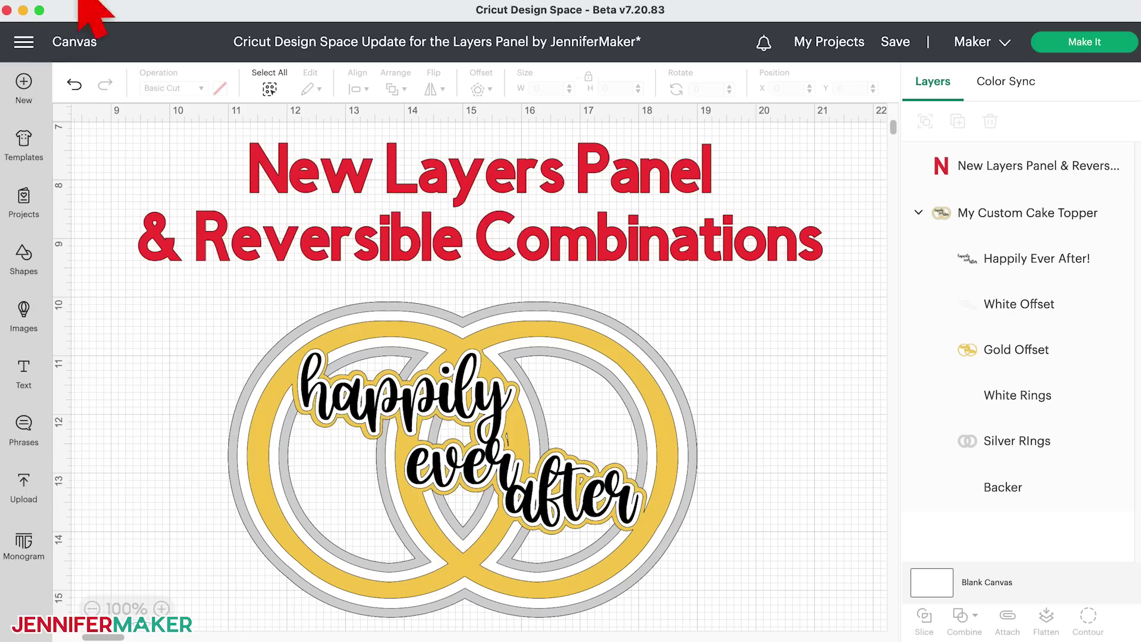
Open the What's New release notes for version 7.20 from the main menu.
left_click(28, 44)
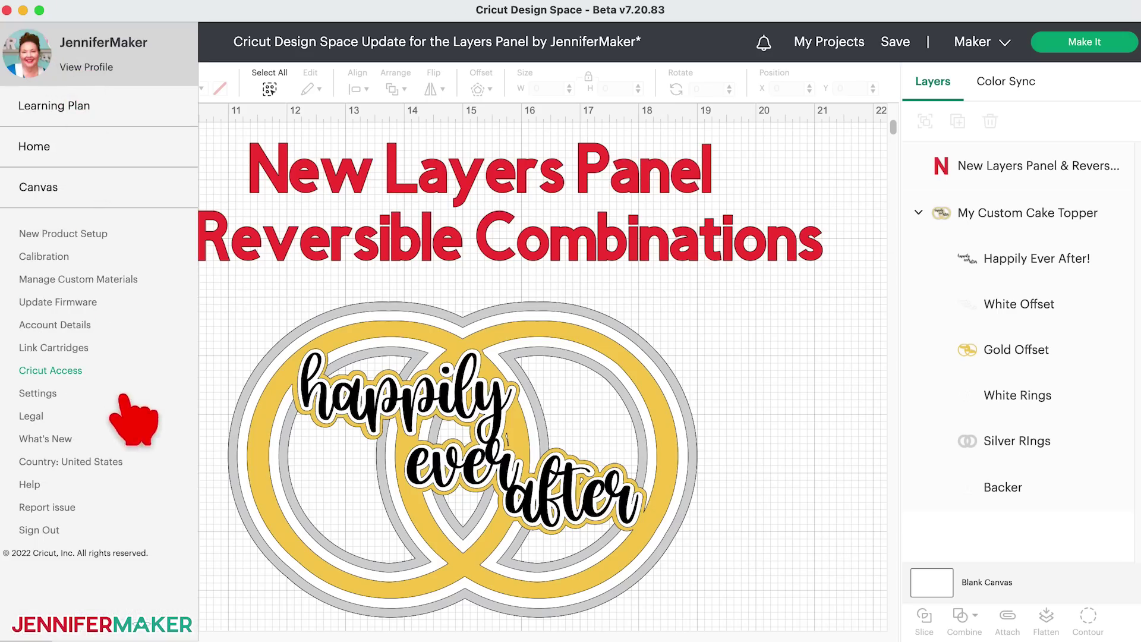
left_click(48, 439)
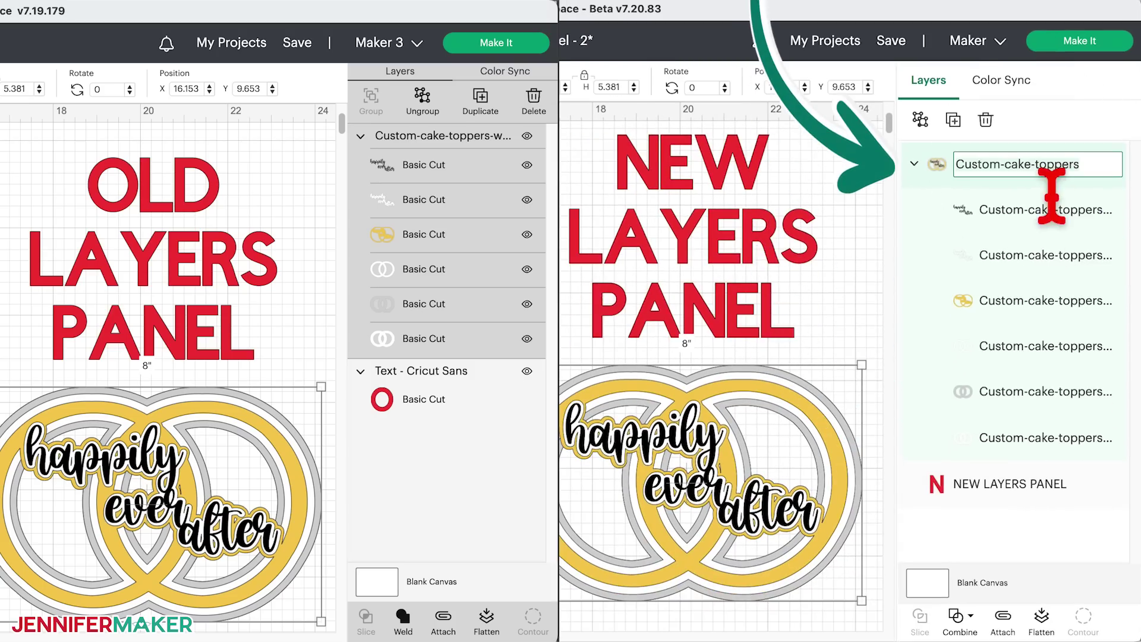
Rename the cake topper group in the Layers panel to 'Cake Topper!'.
type("Cake Topper!")
key("Return")
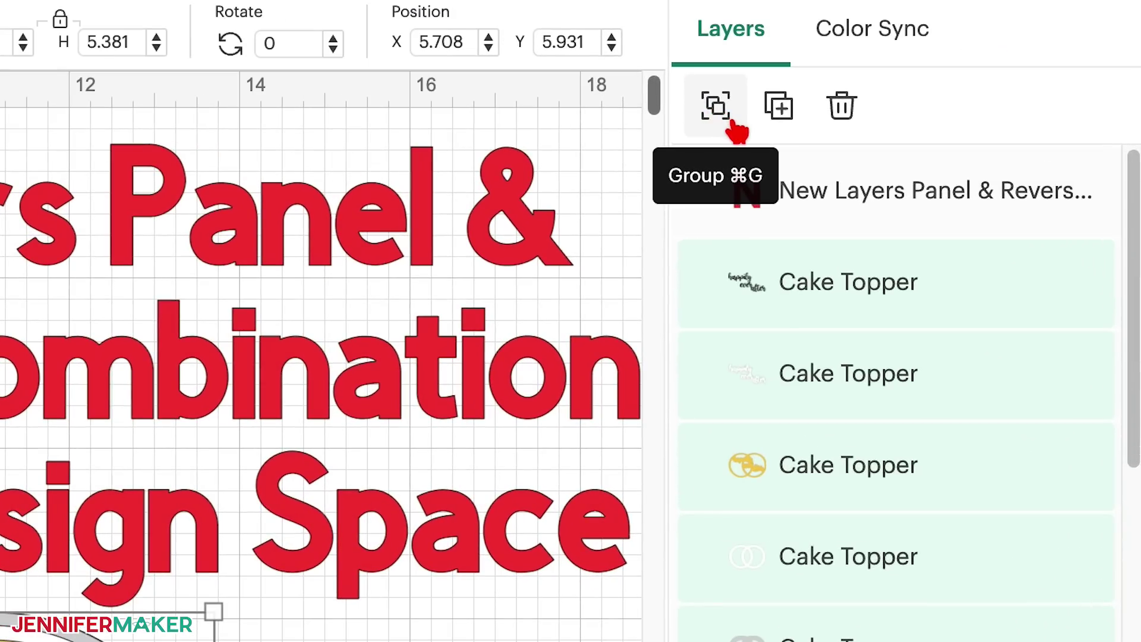
left_click(733, 123)
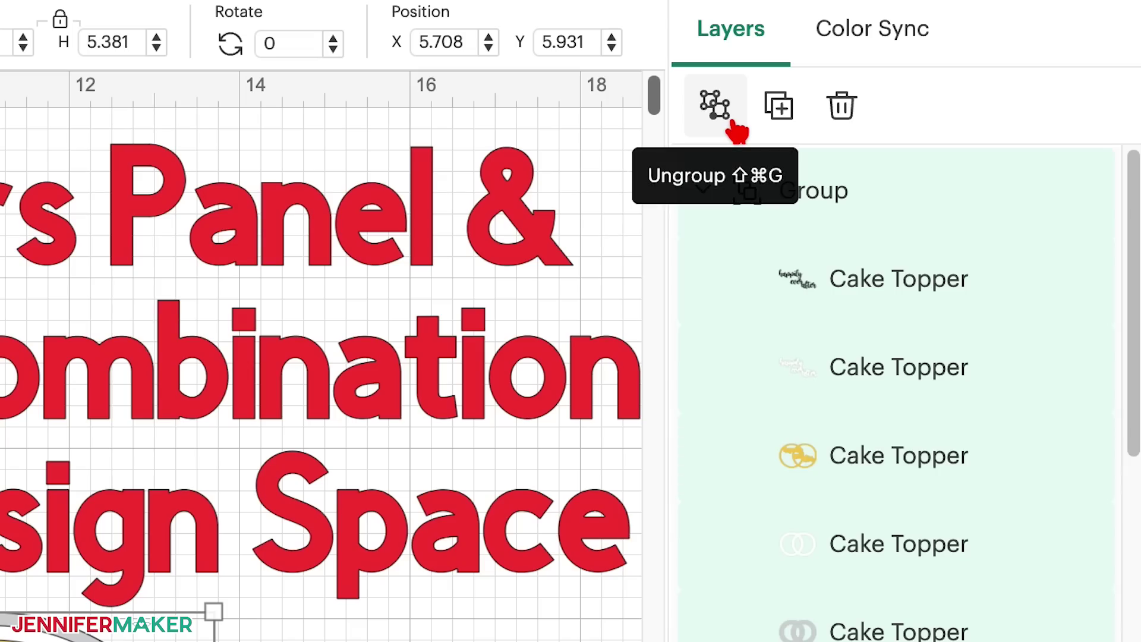
left_click(733, 123)
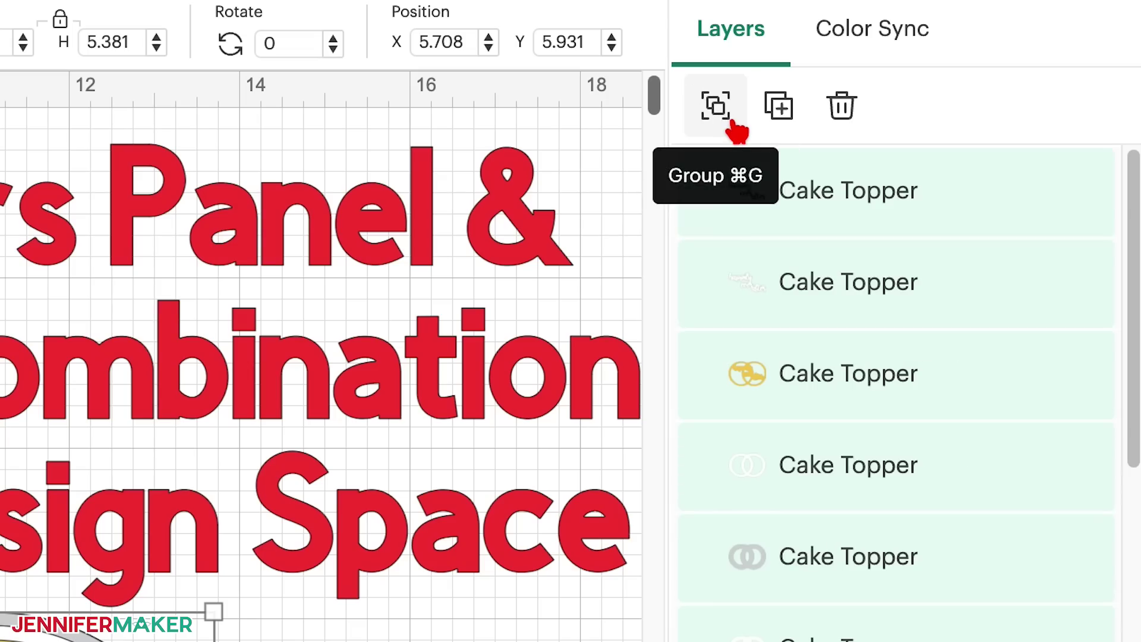
left_click(733, 123)
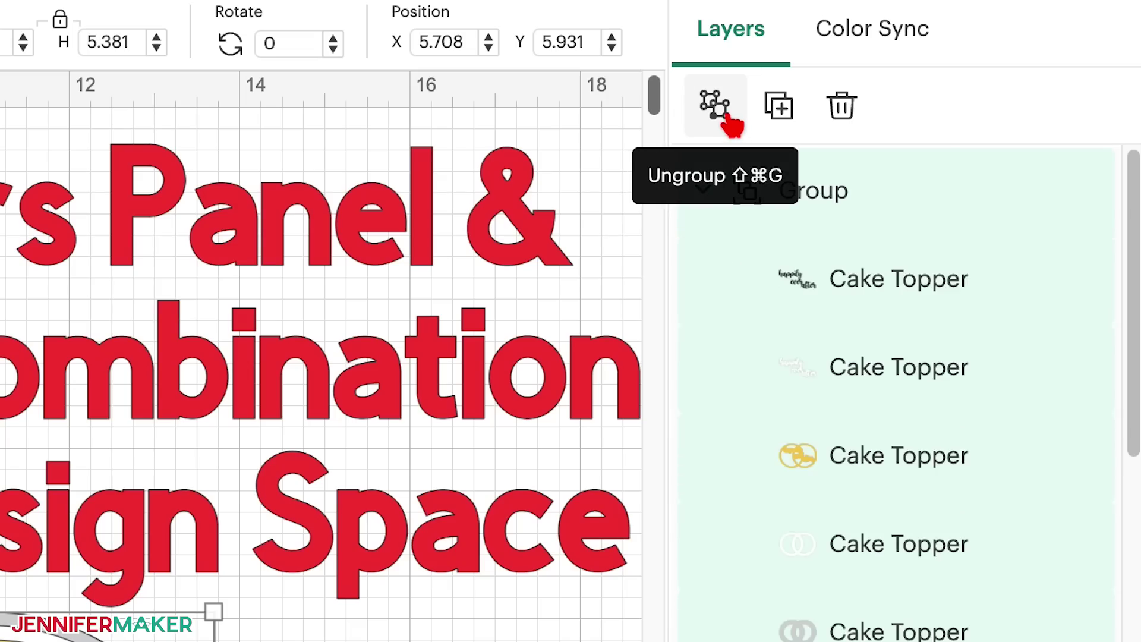
left_click(733, 123)
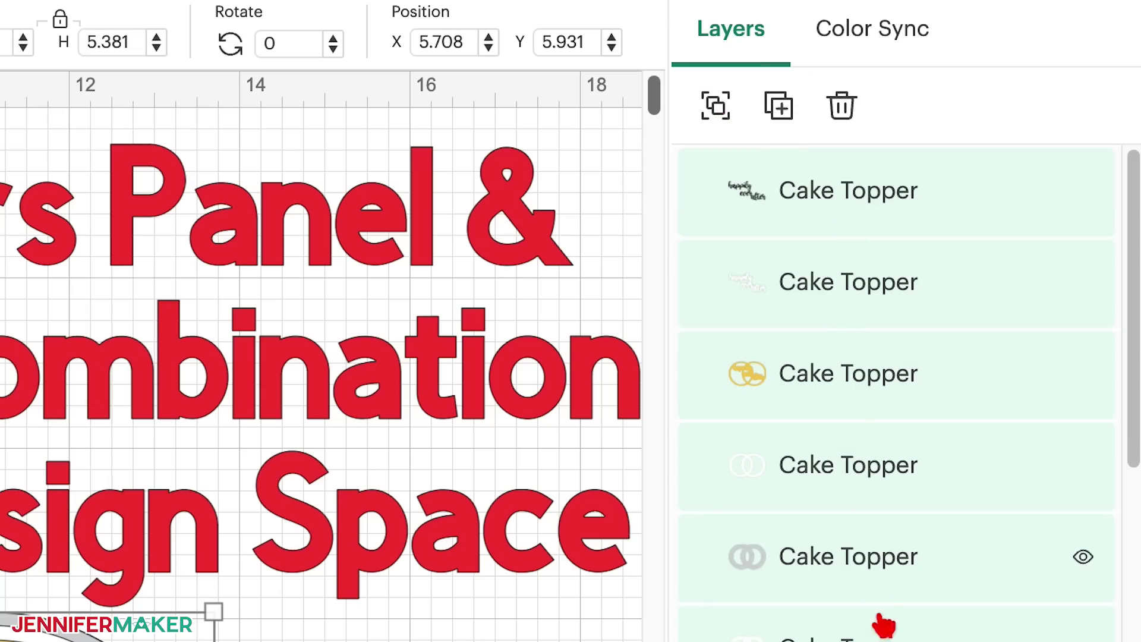
Rename the lettering layer to 'Happily Ever After!'.
left_click(837, 195)
double_click(834, 189)
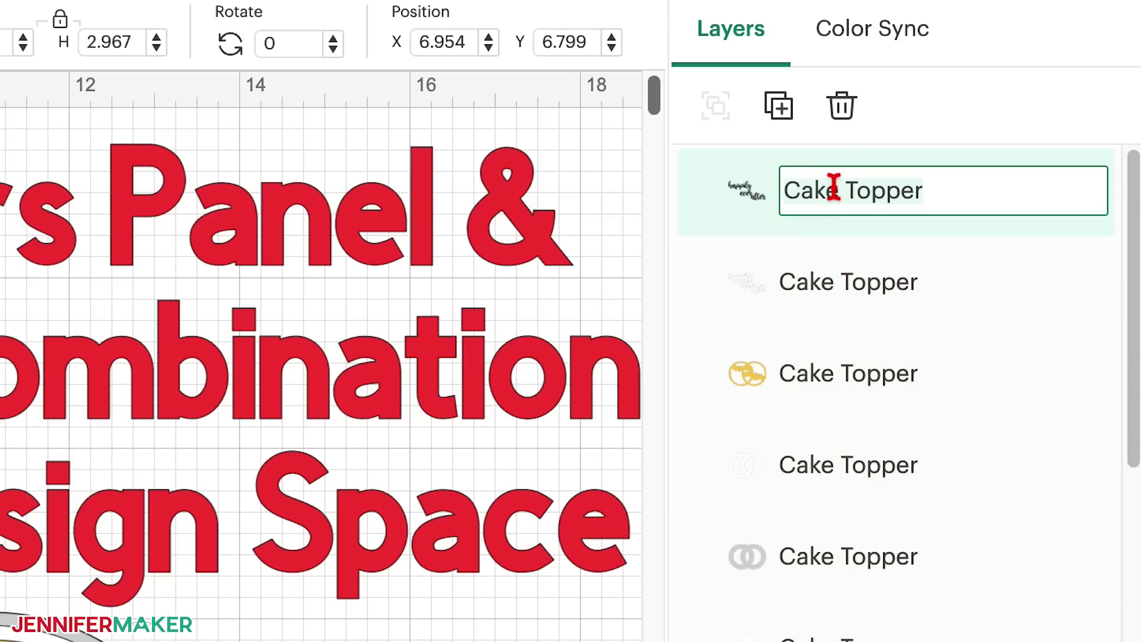
type("Happily E")
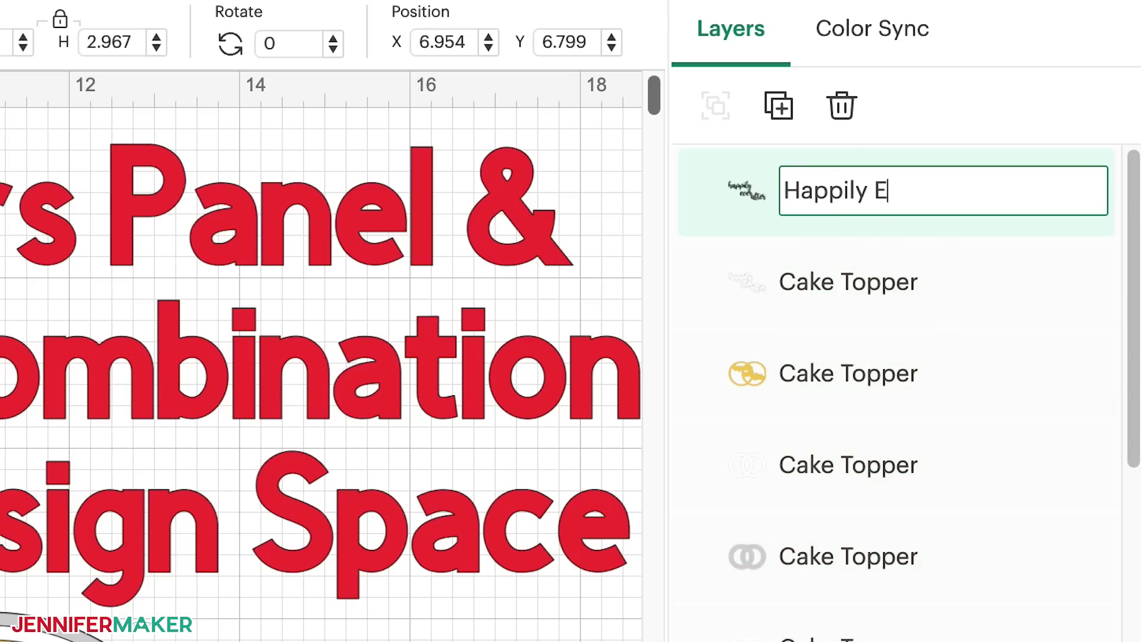
type("ver After!")
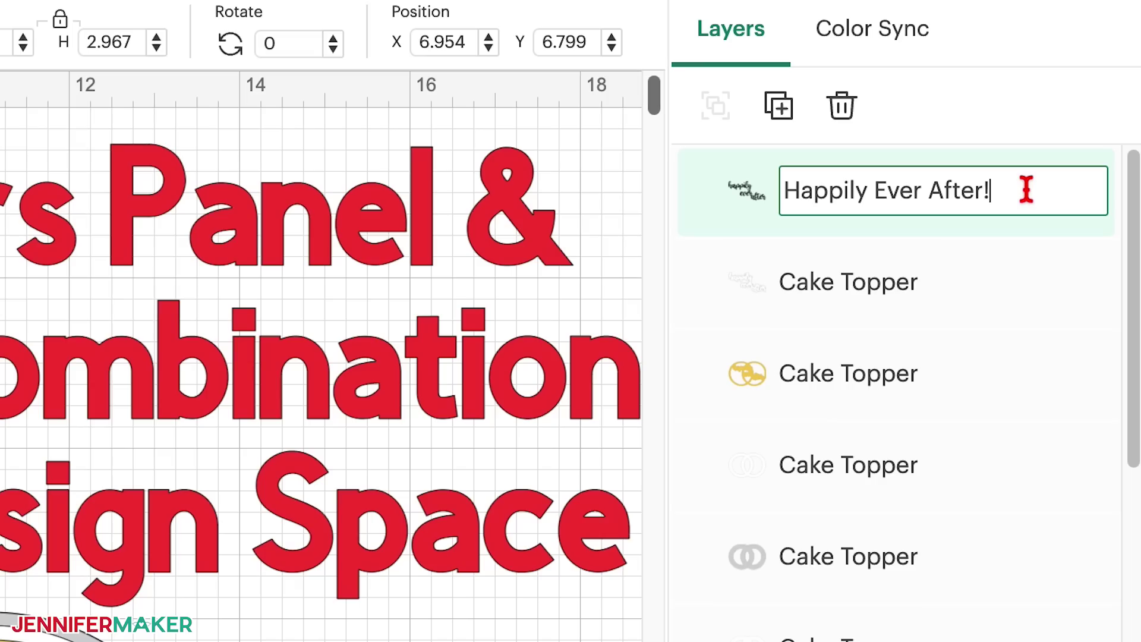
key("Return")
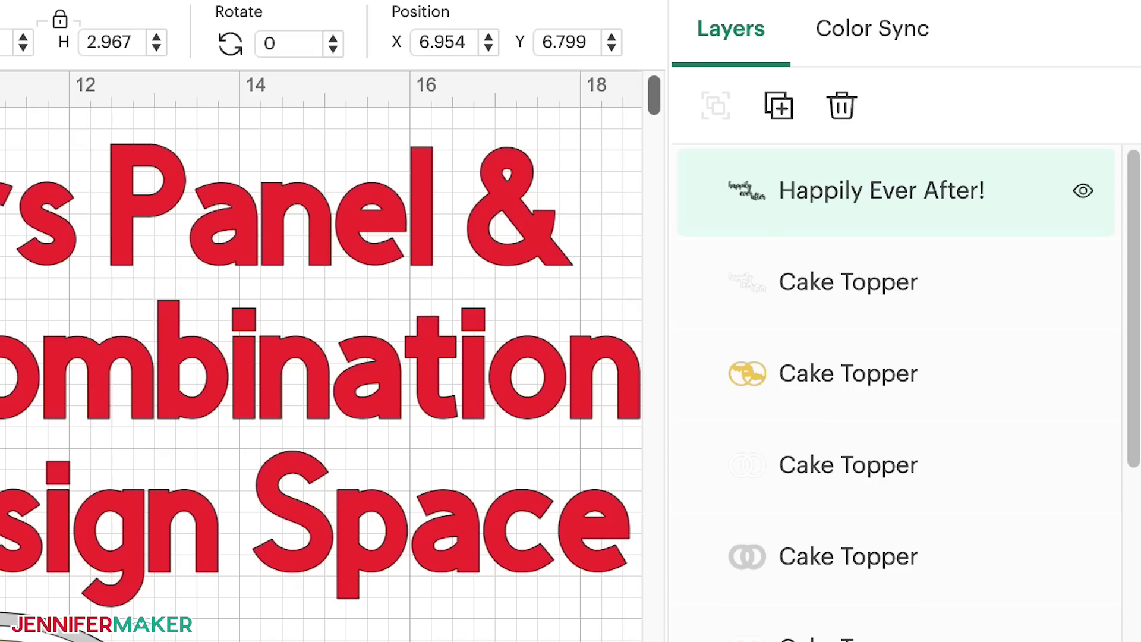
Rename the offset layer to 'White Offset' and the rings layer to 'White Rings'.
double_click(885, 289)
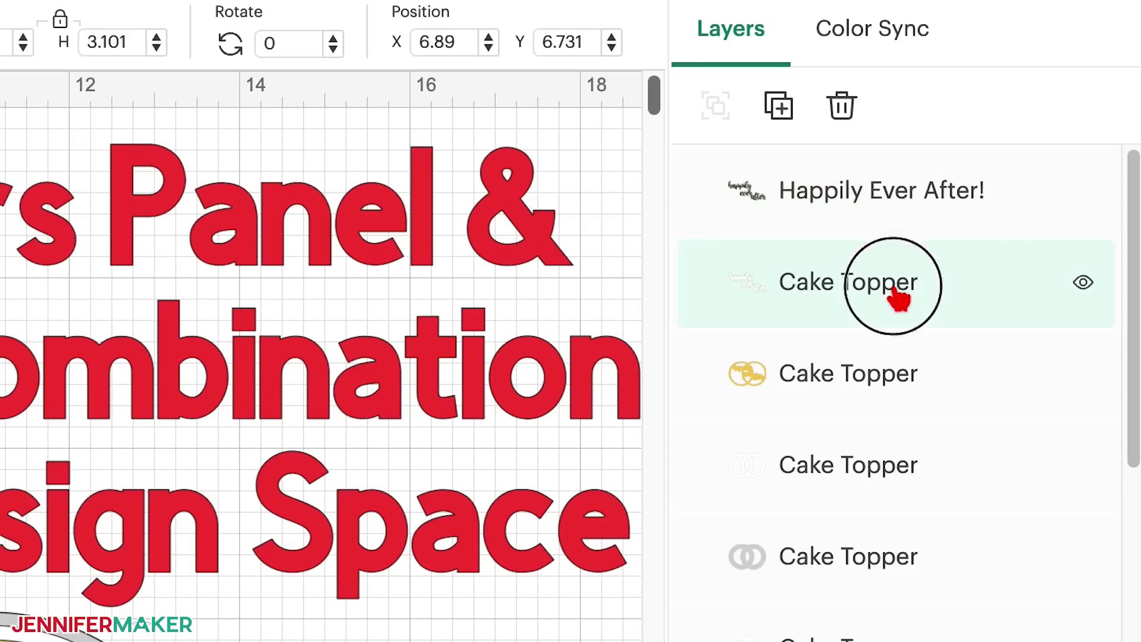
type("Whit")
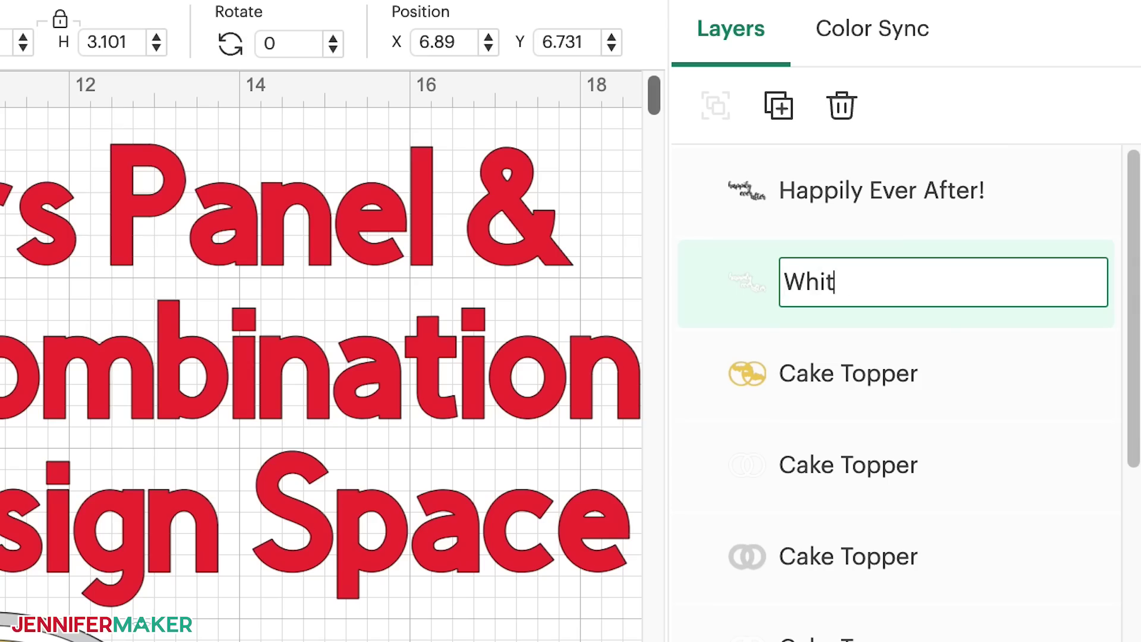
type("e Offset")
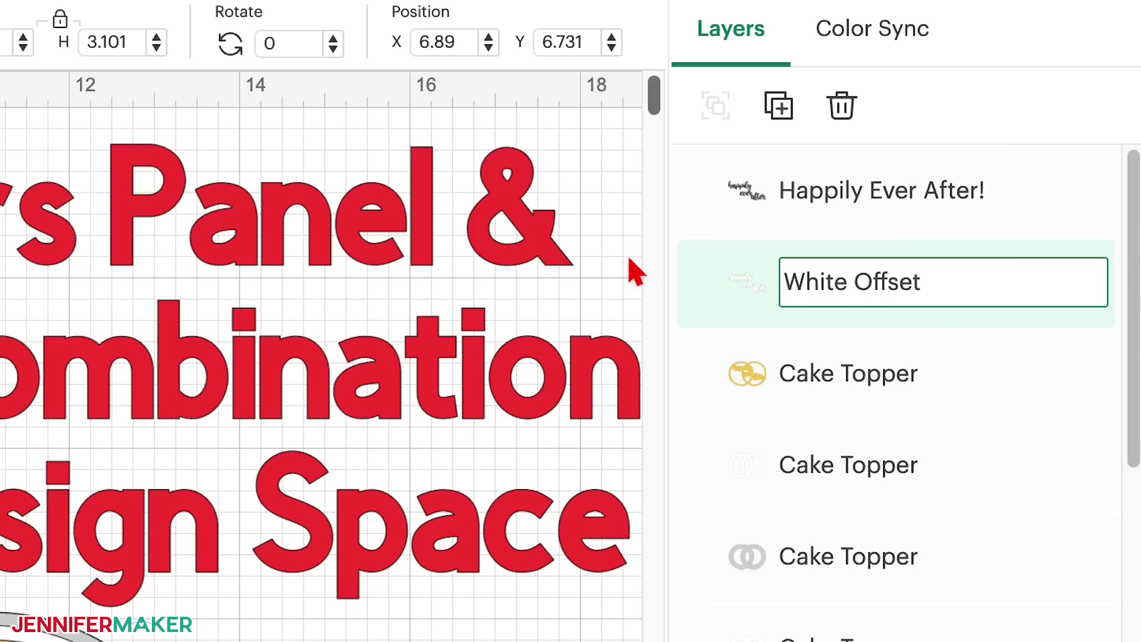
left_click(653, 265)
left_click(850, 476)
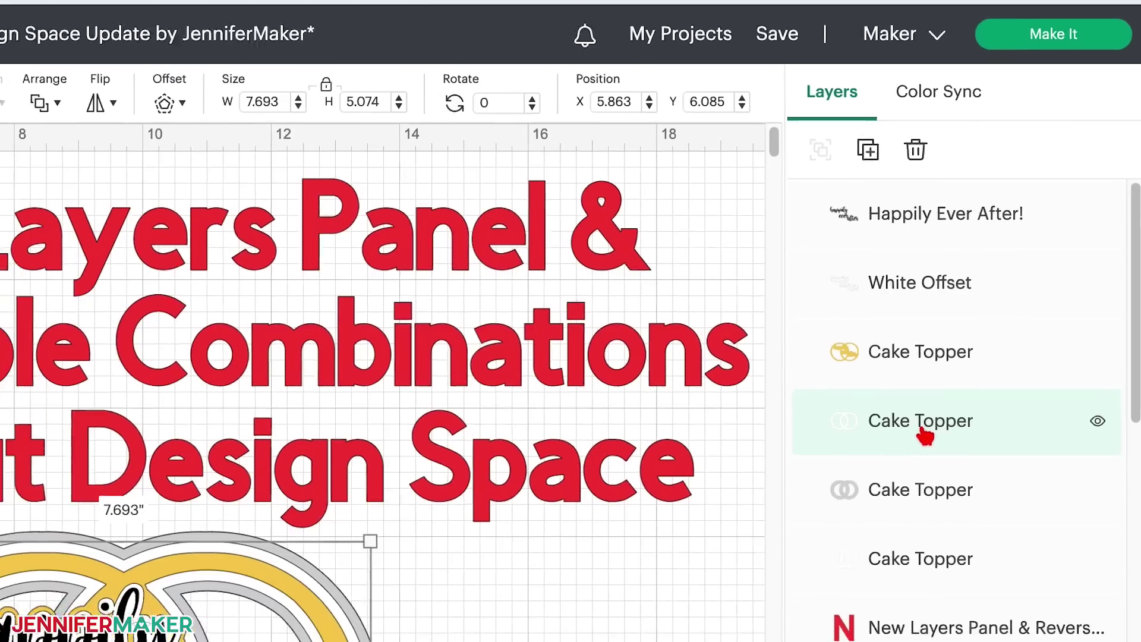
right_click(838, 478)
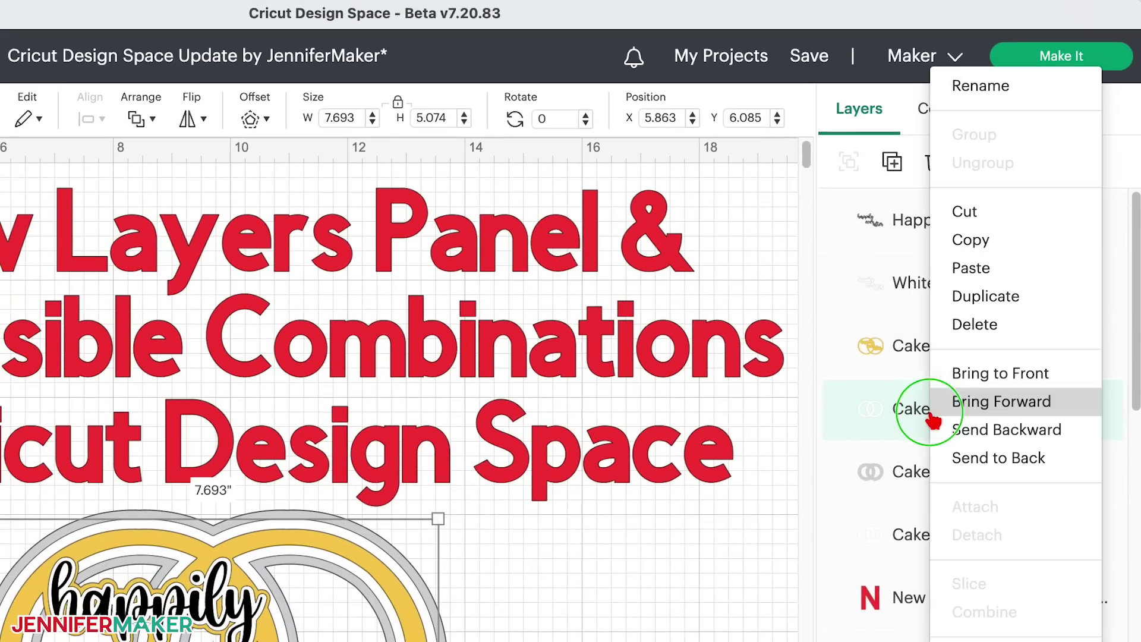
left_click(1031, 97)
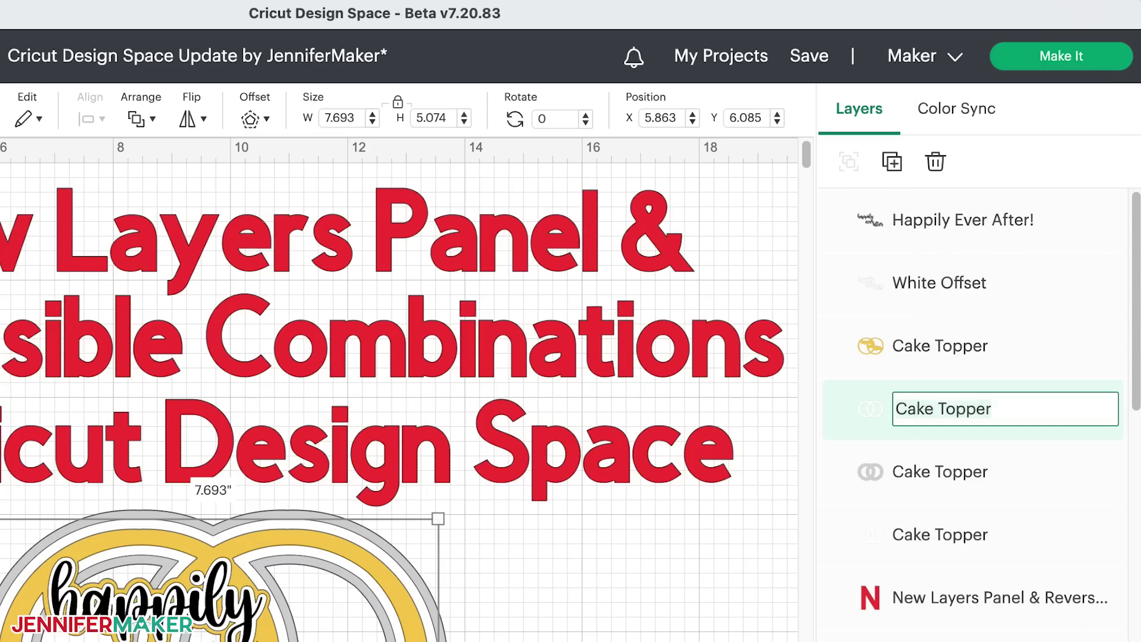
type("White Rings")
key("Return")
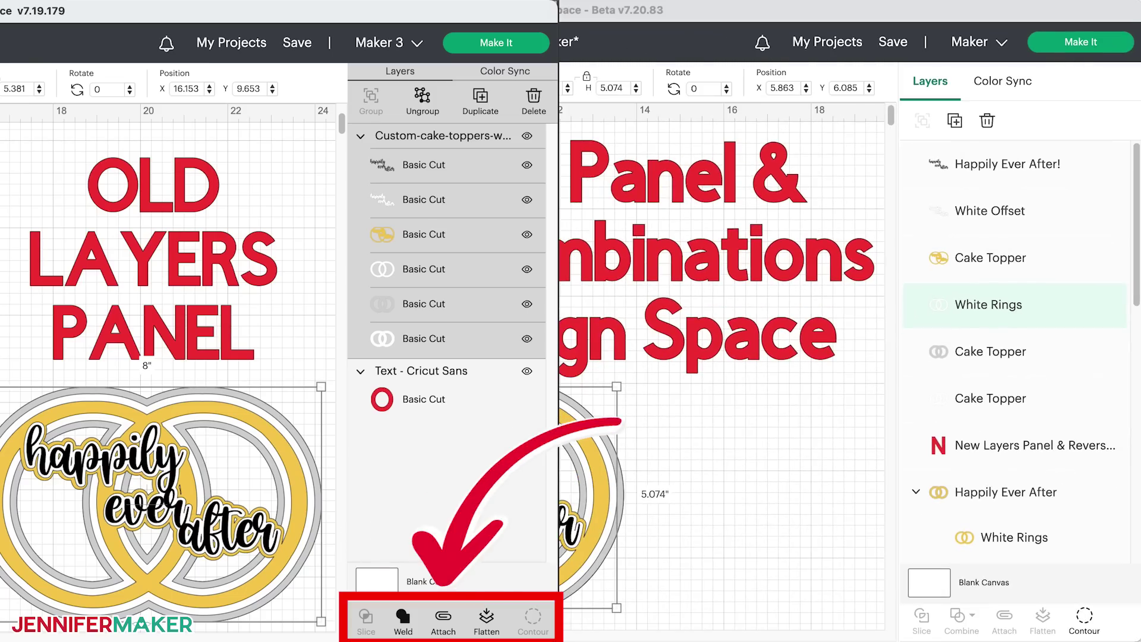
Select the White Rings layer together with the silver rings Cake Topper layer.
left_click(990, 352, "shift")
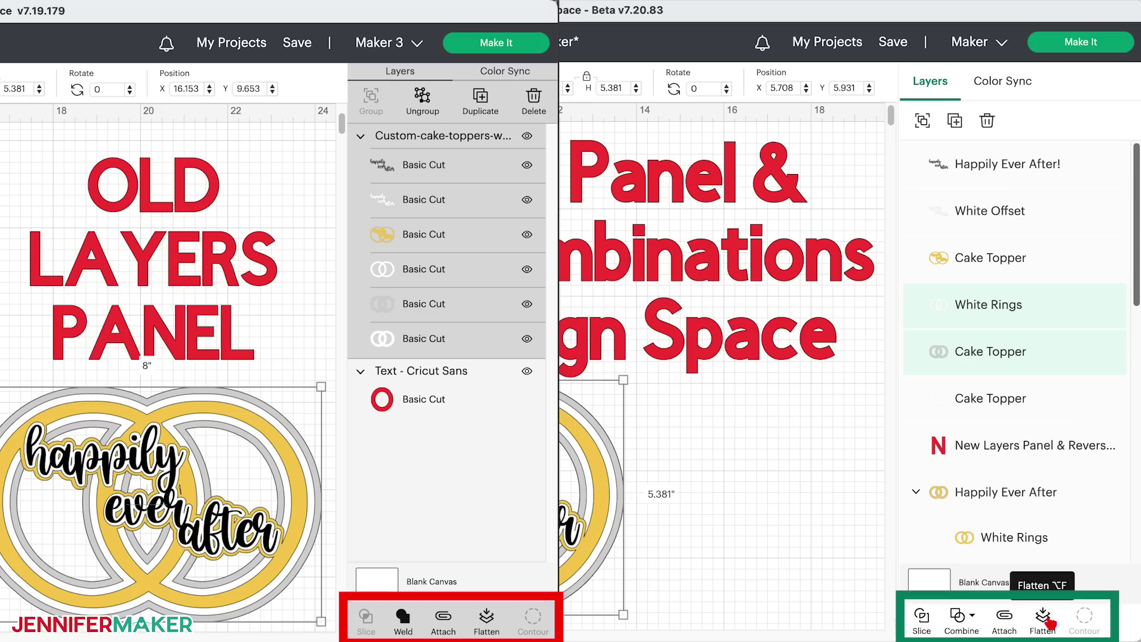
left_click(970, 624)
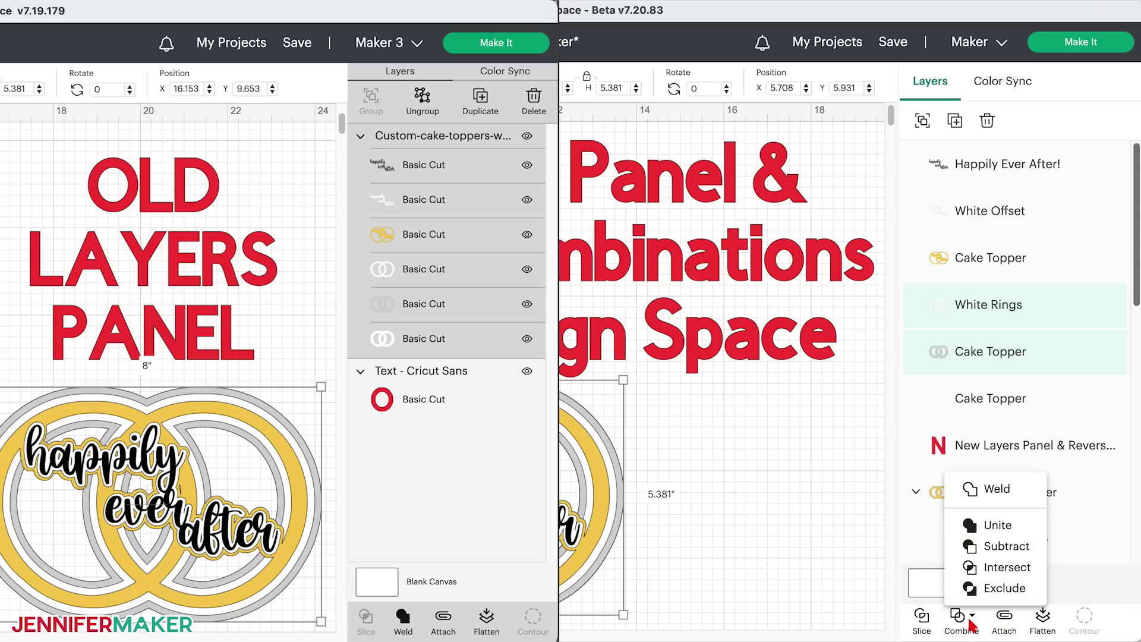
left_click(997, 490)
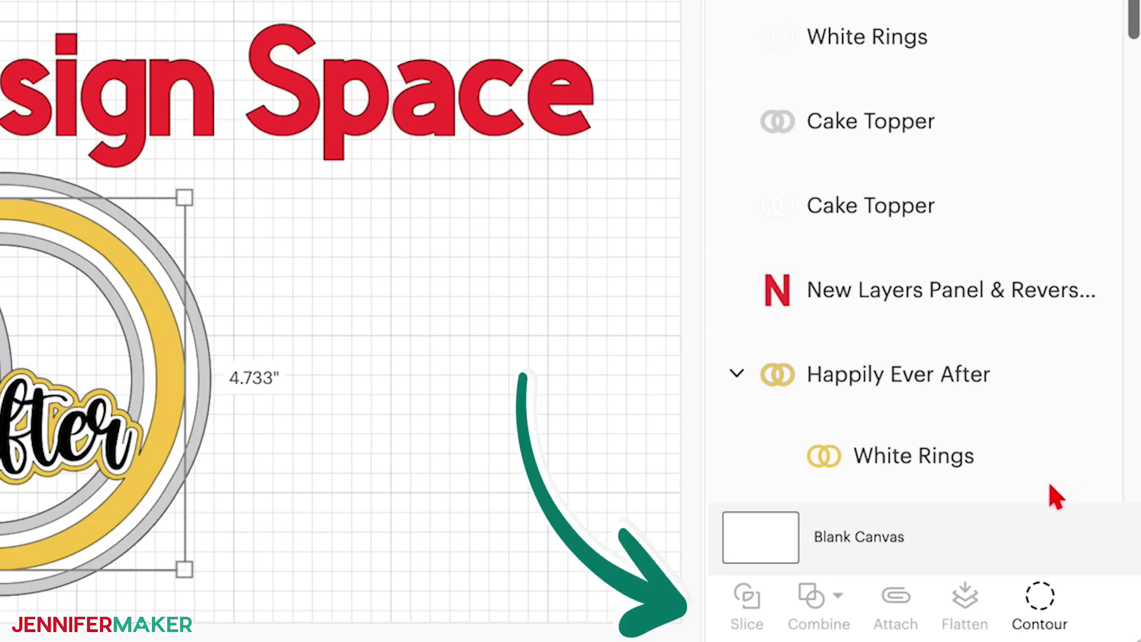
left_click(903, 40)
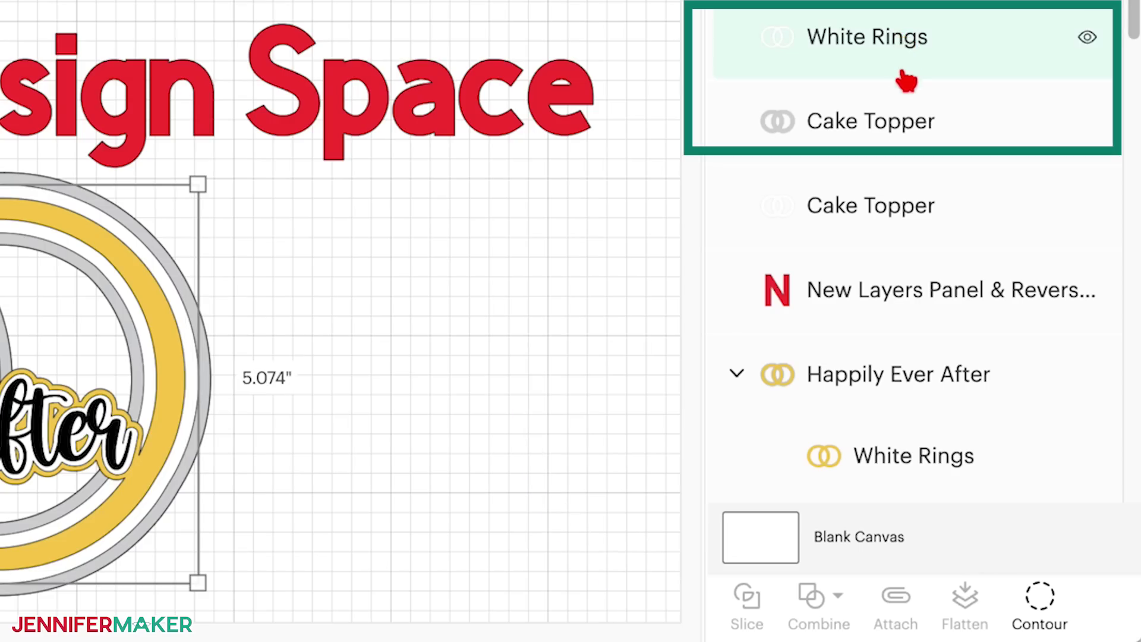
left_click(901, 124, "shift")
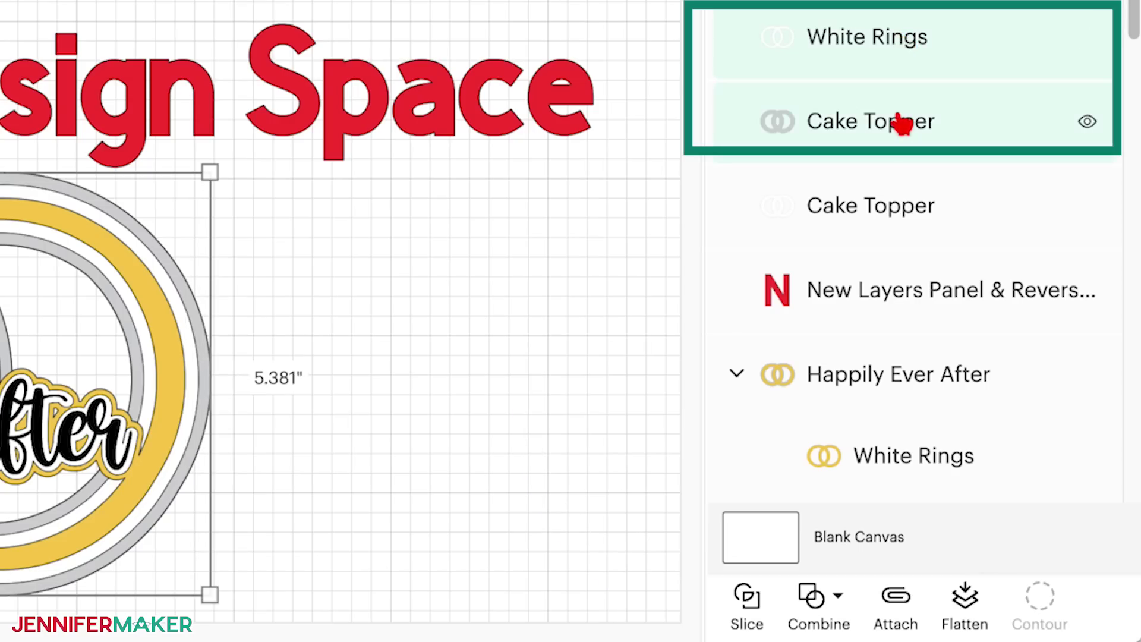
left_click(836, 603)
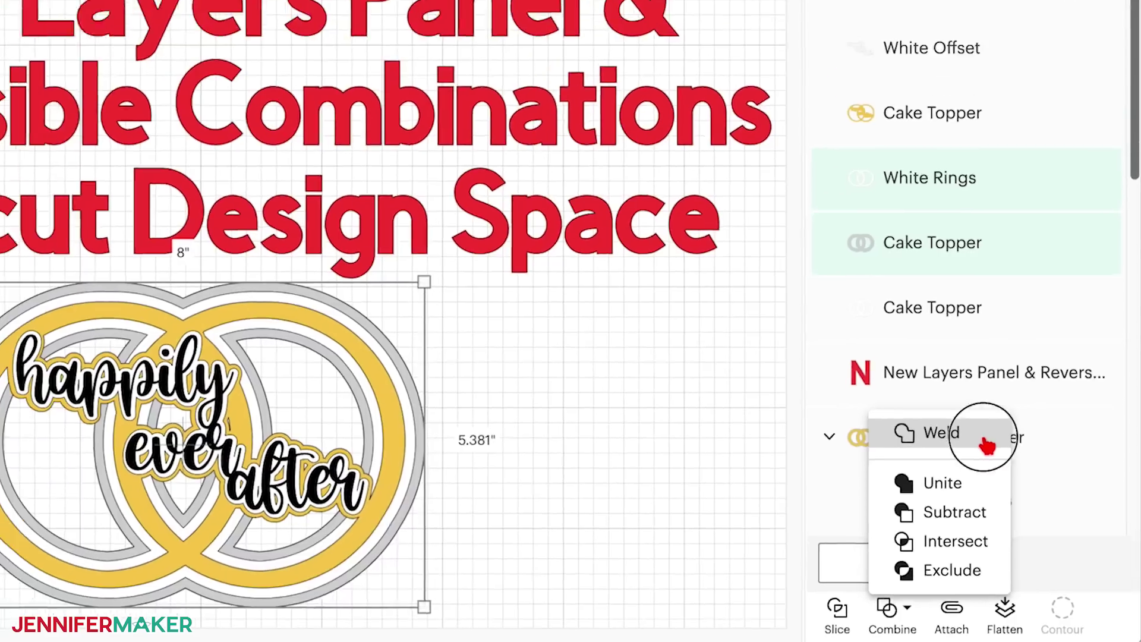
left_click(932, 377)
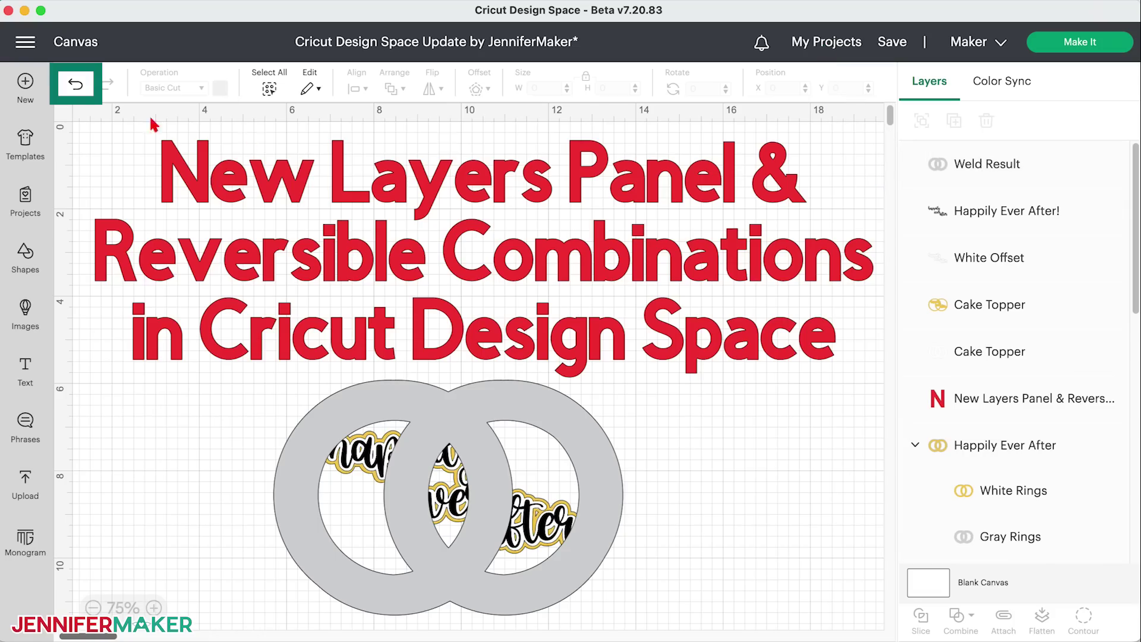
left_click(75, 89)
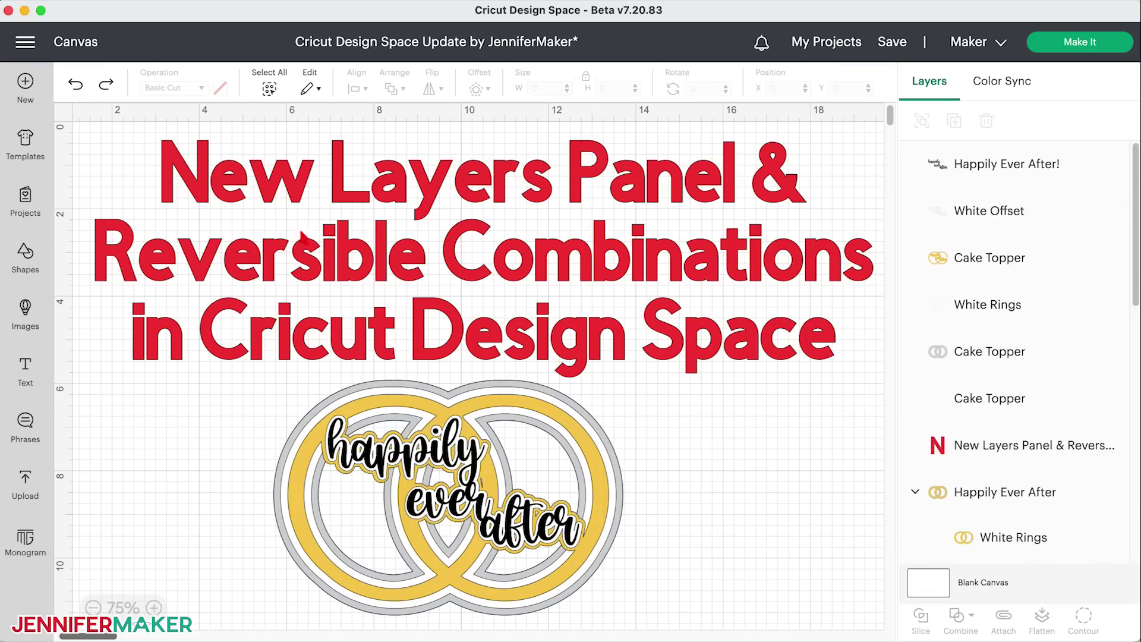
Unite the gold and silver rings under the Unite label into one shape.
scroll(727, 523, "down", 10)
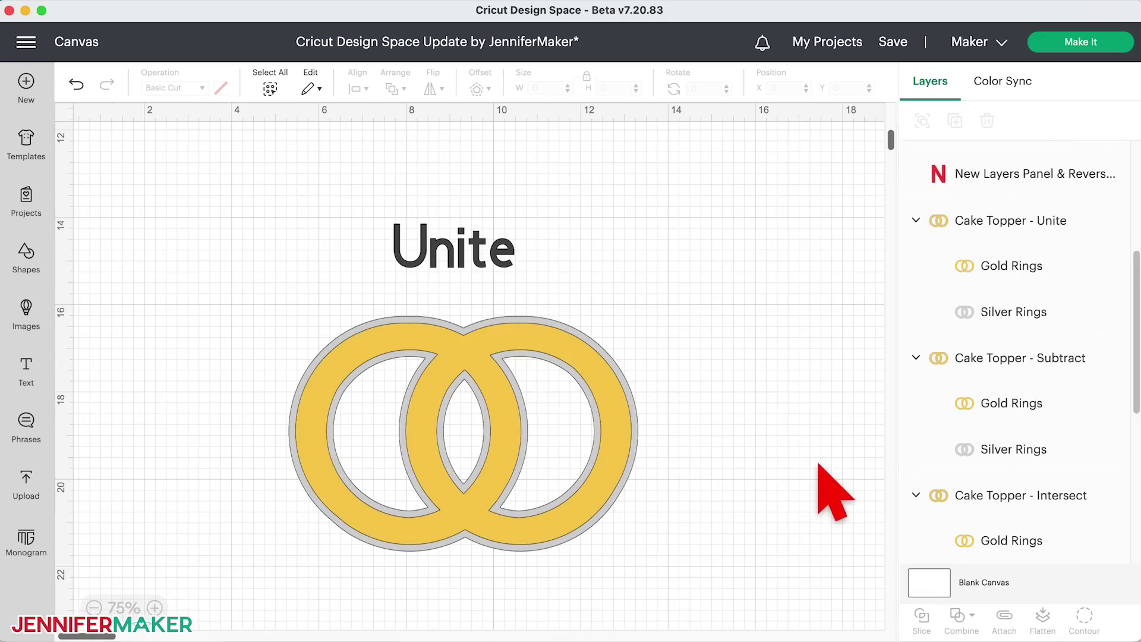
left_click_drag(794, 517, 290, 388)
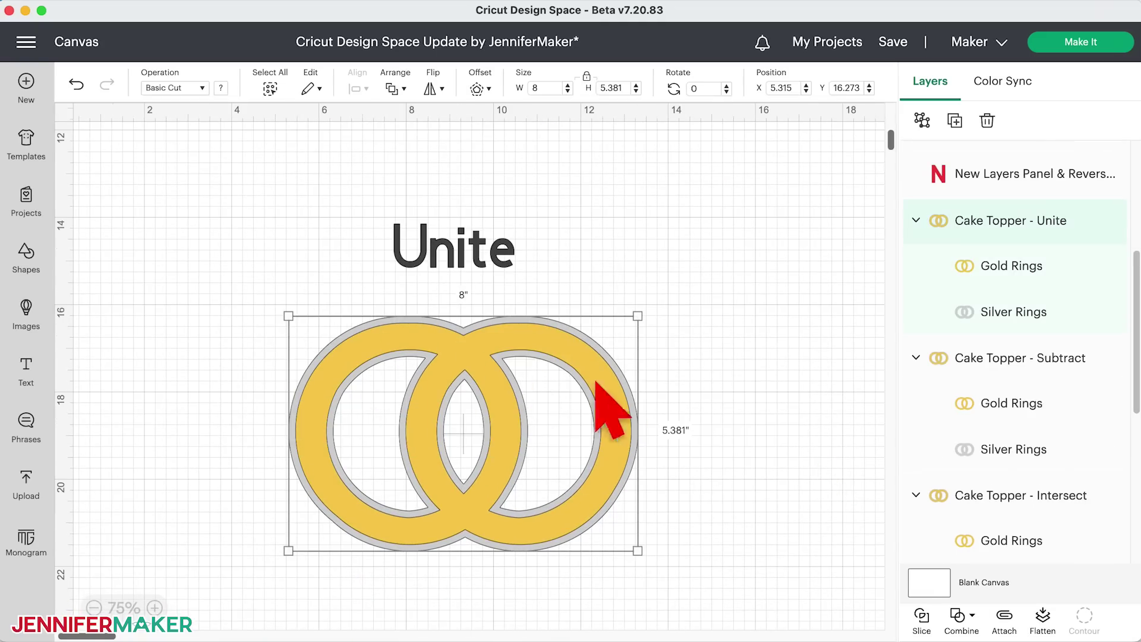
left_click(961, 622)
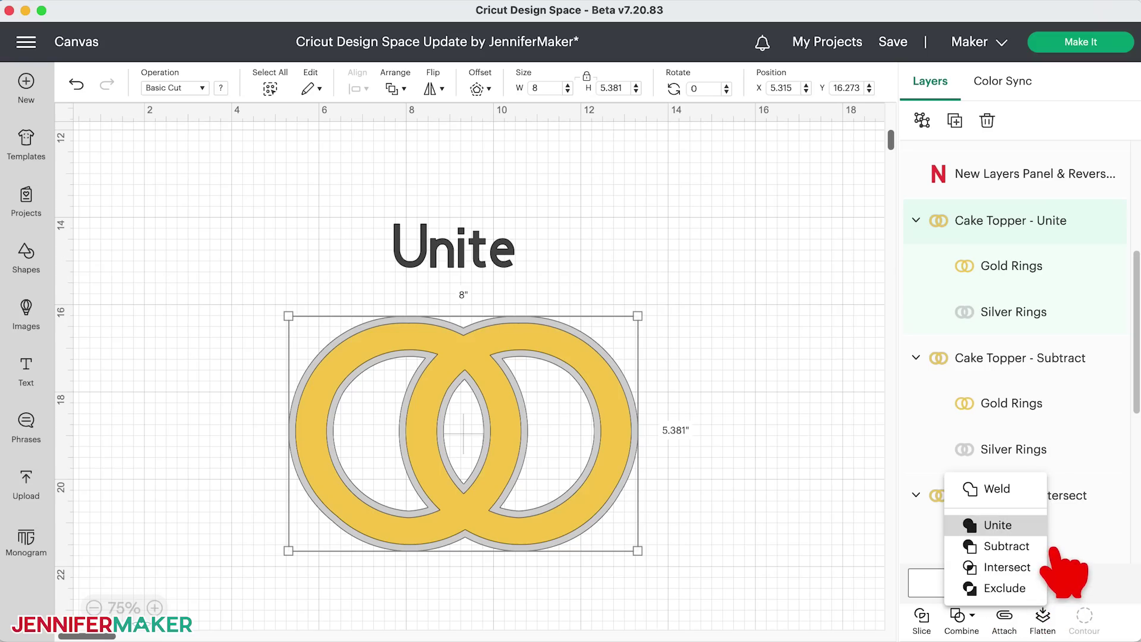
left_click(1038, 525)
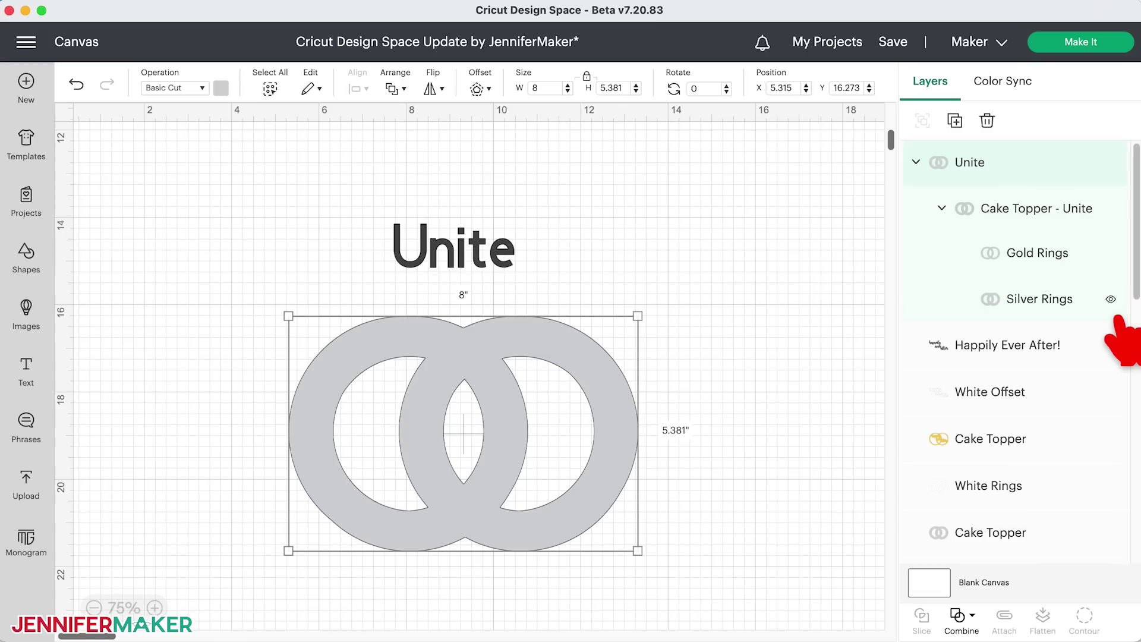
Toggle the Gold and Silver Rings visibility and reposition Silver Rings over the Gold Rings.
left_click(1116, 299)
left_click(1117, 262)
left_click(1111, 253)
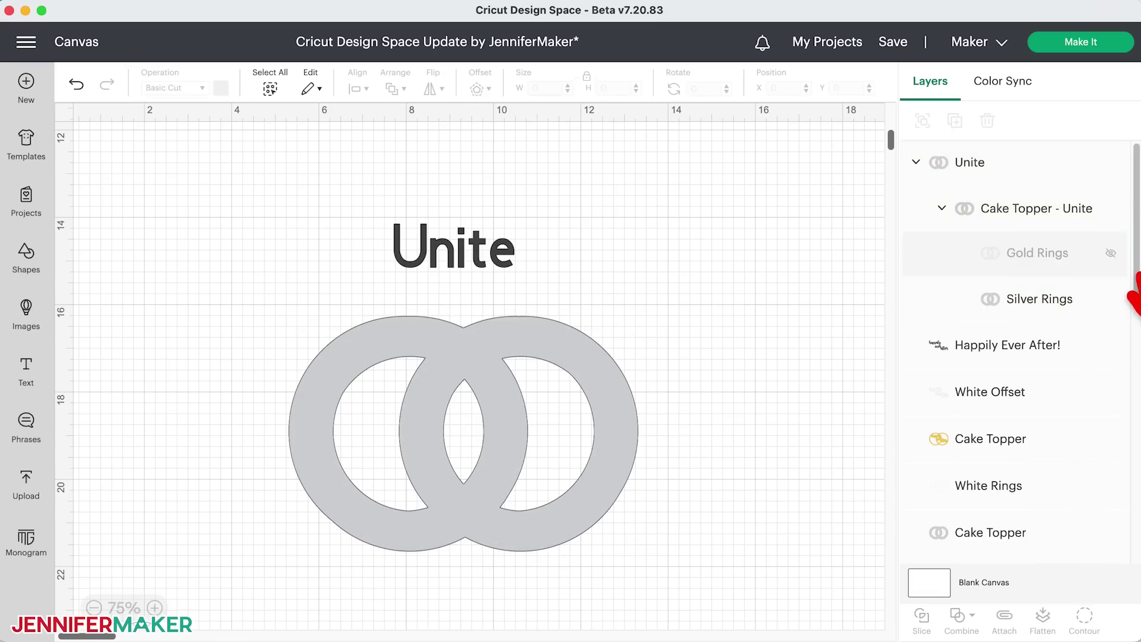
left_click(1113, 299)
key("ctrl+z")
key("ctrl+z")
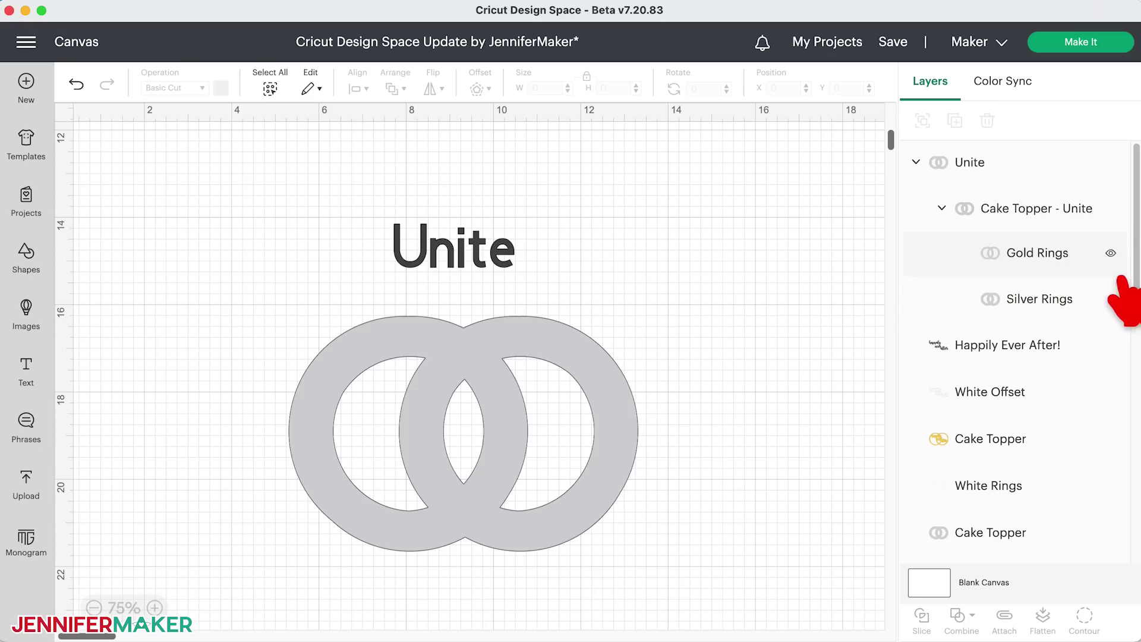
left_click(1116, 299, "shift")
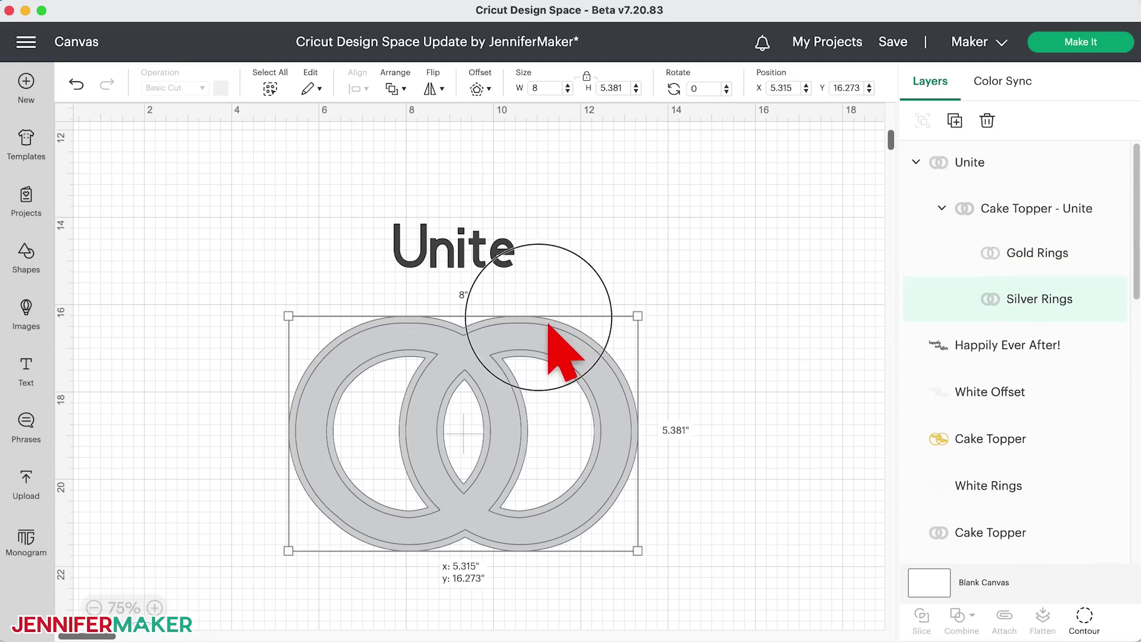
left_click_drag(550, 327, 675, 403)
left_click(666, 380)
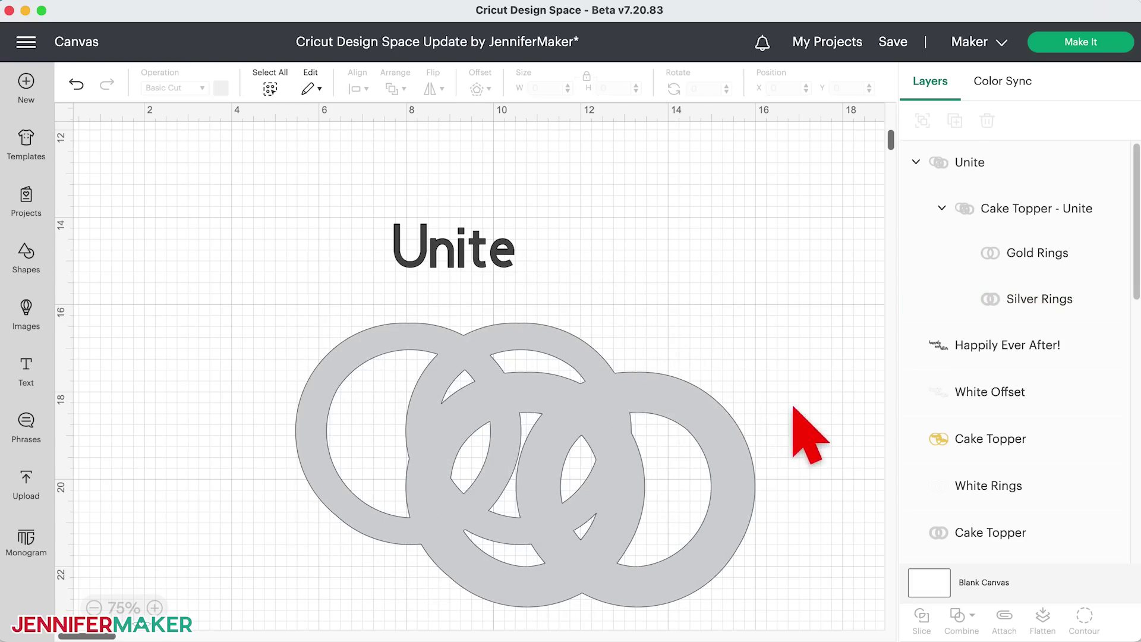
left_click(1047, 321)
left_click_drag(731, 408, 491, 389)
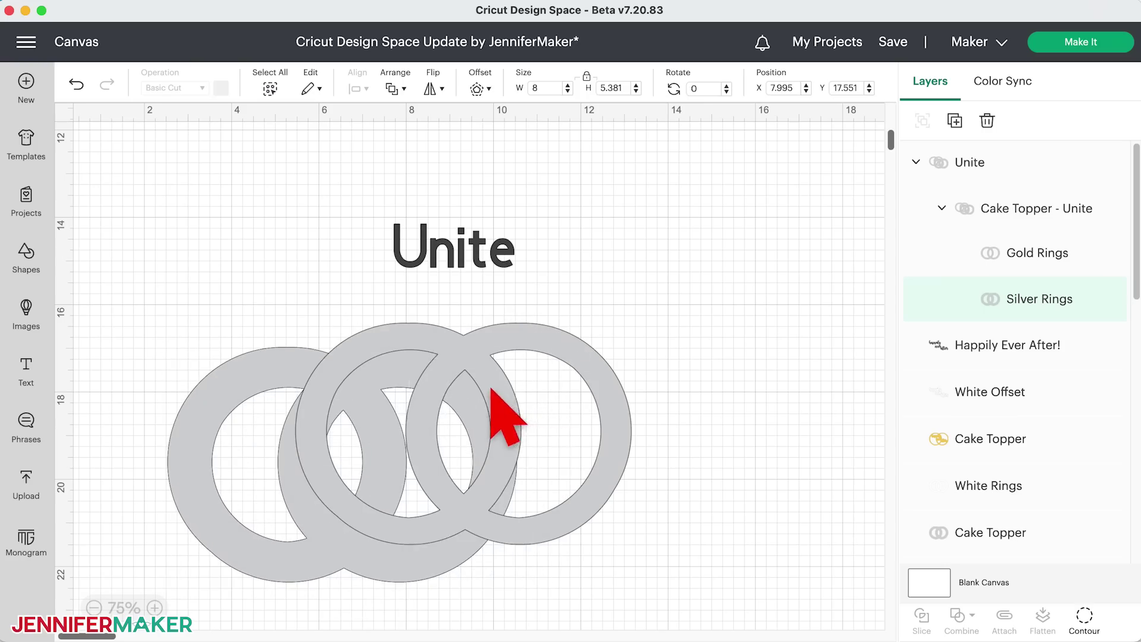
left_click(559, 400)
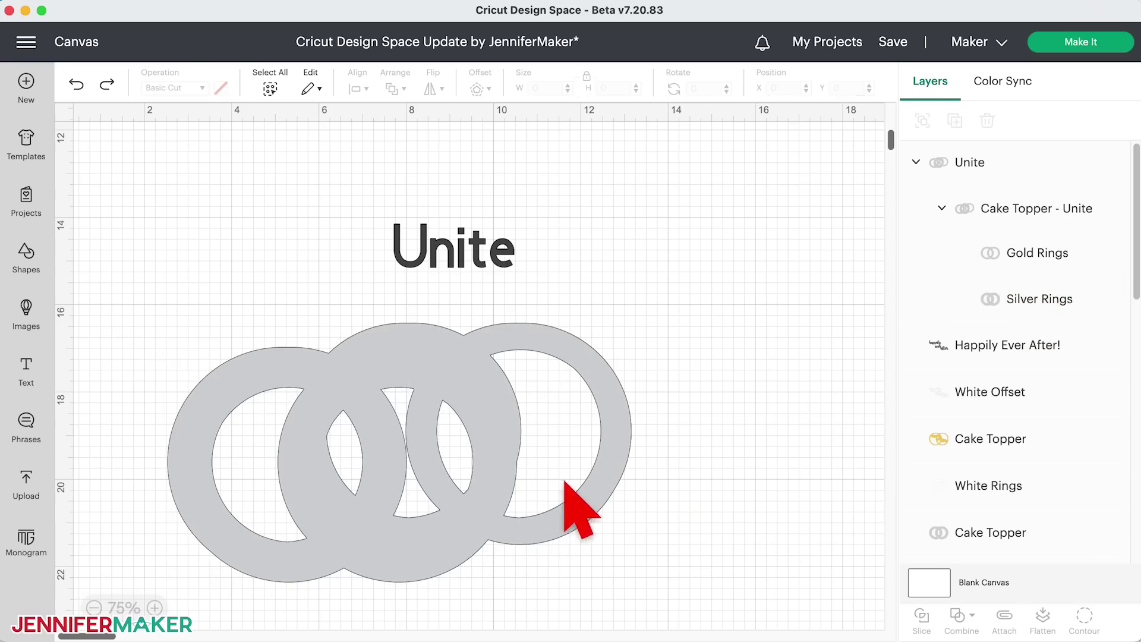
Undo the Unite and drag the Silver Rings to the right of the Gold Rings.
left_click(566, 483)
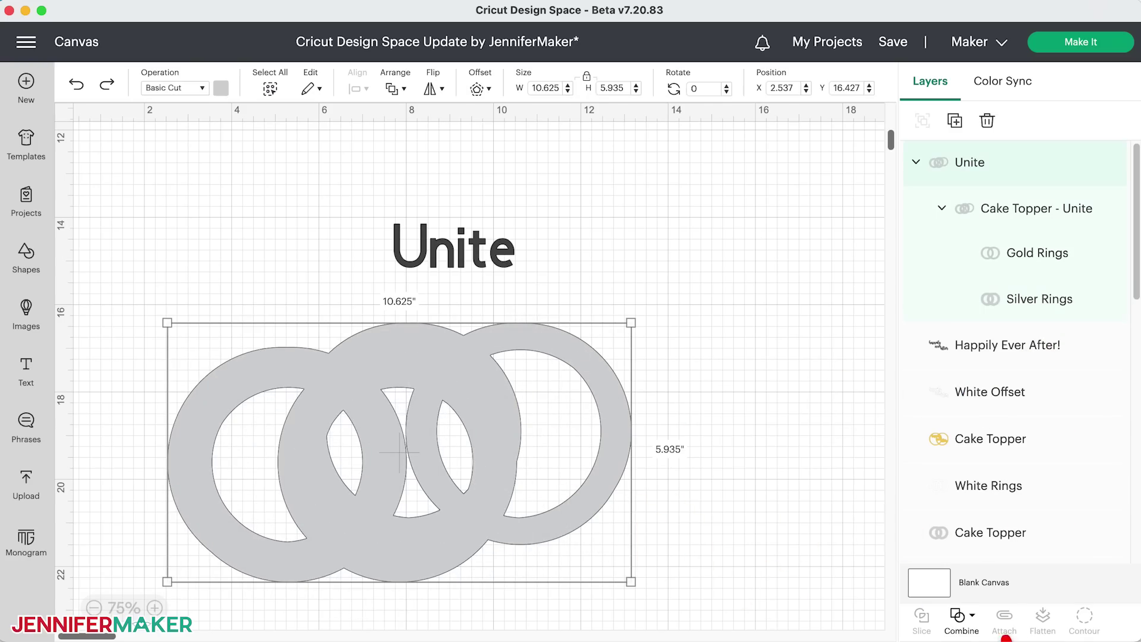
left_click(973, 616)
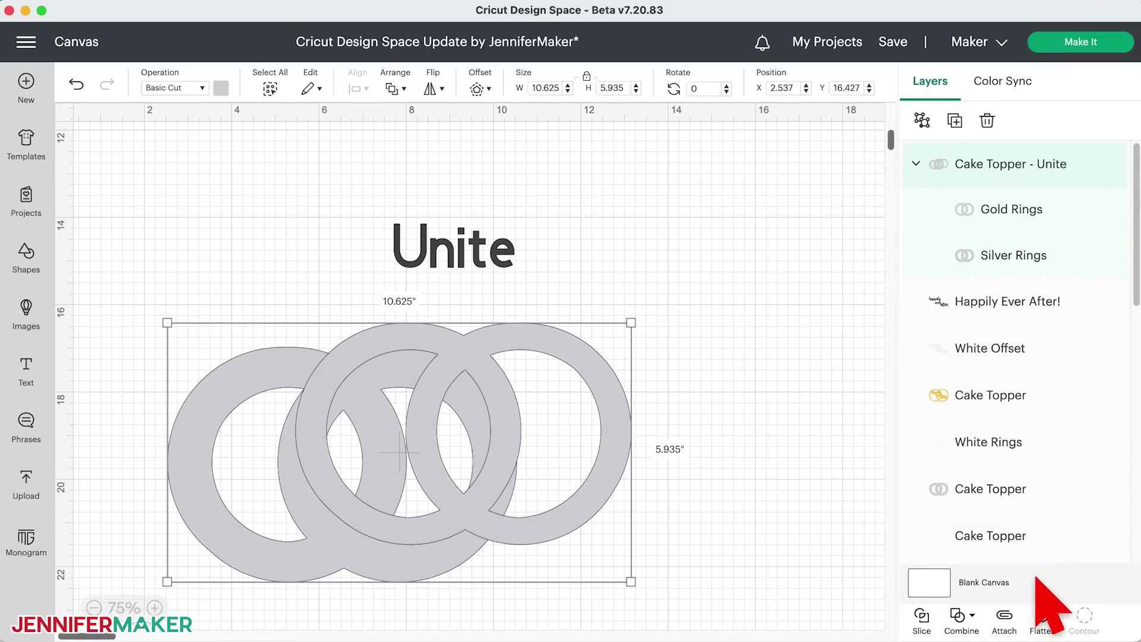
left_click(458, 580)
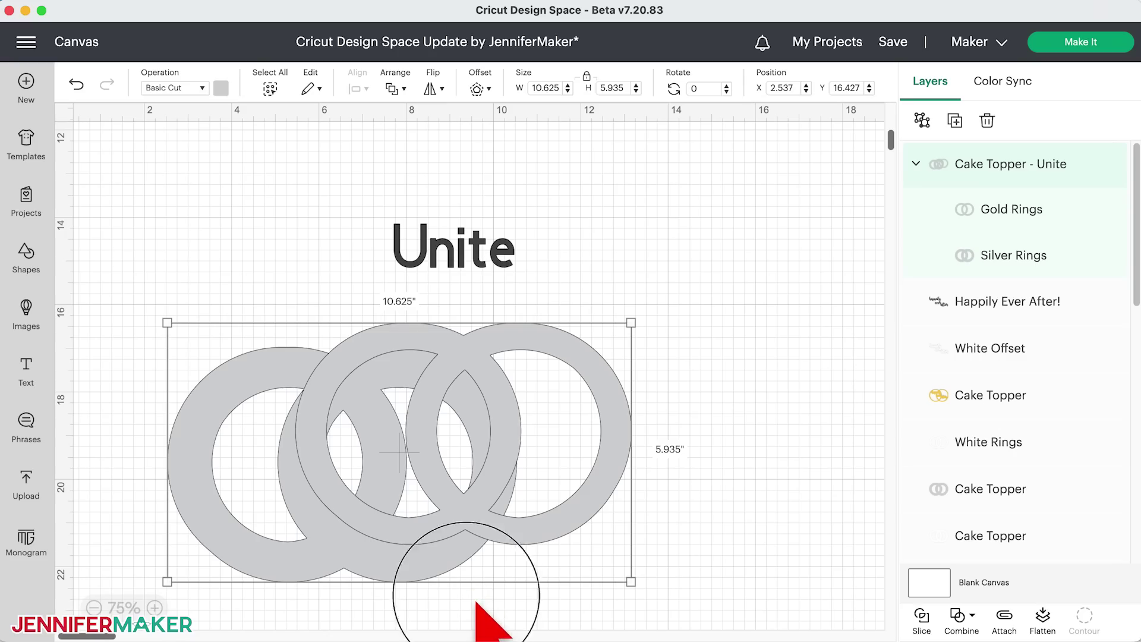
left_click(433, 574)
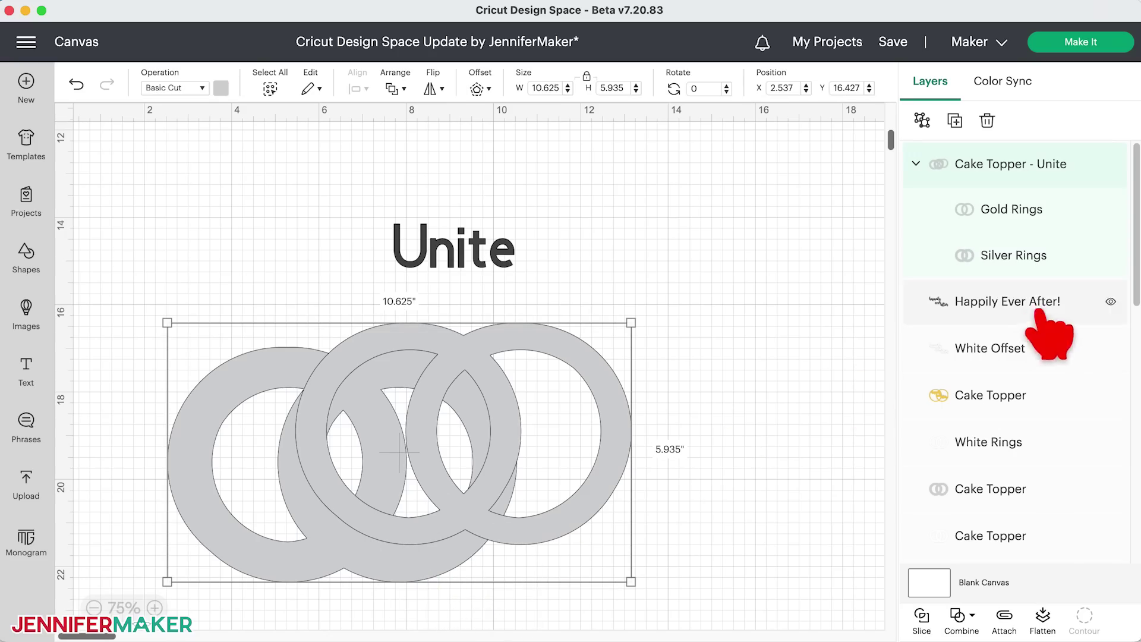
left_click(1081, 261)
left_click_drag(439, 564, 690, 538)
left_click(778, 538)
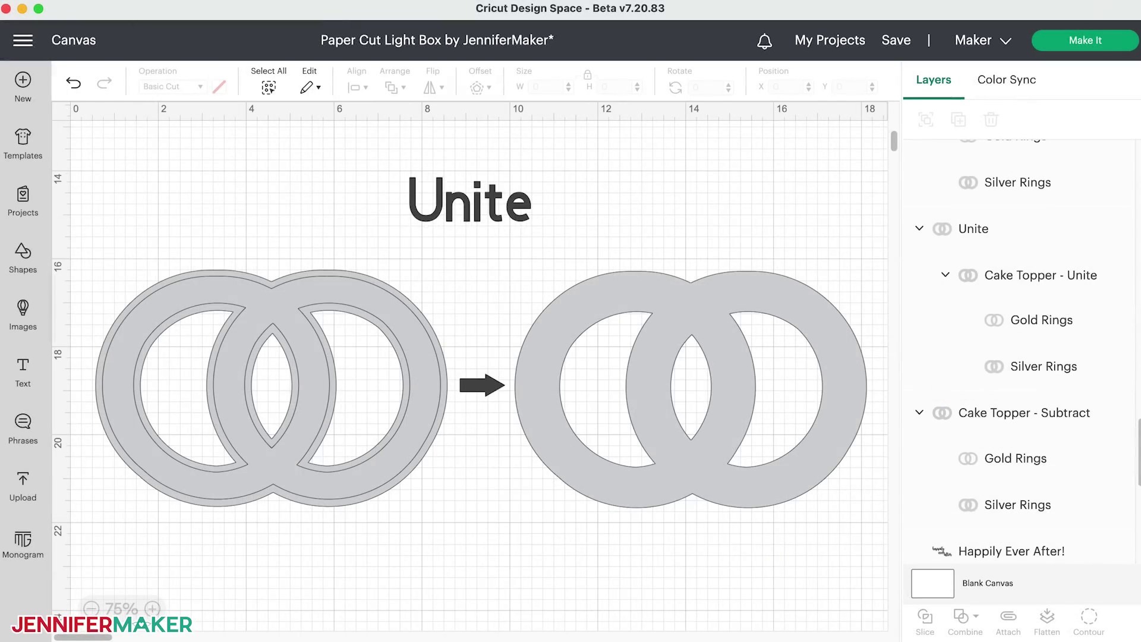
Select the Silver Rings inside the united rings and nudge them slightly up.
left_click(718, 492)
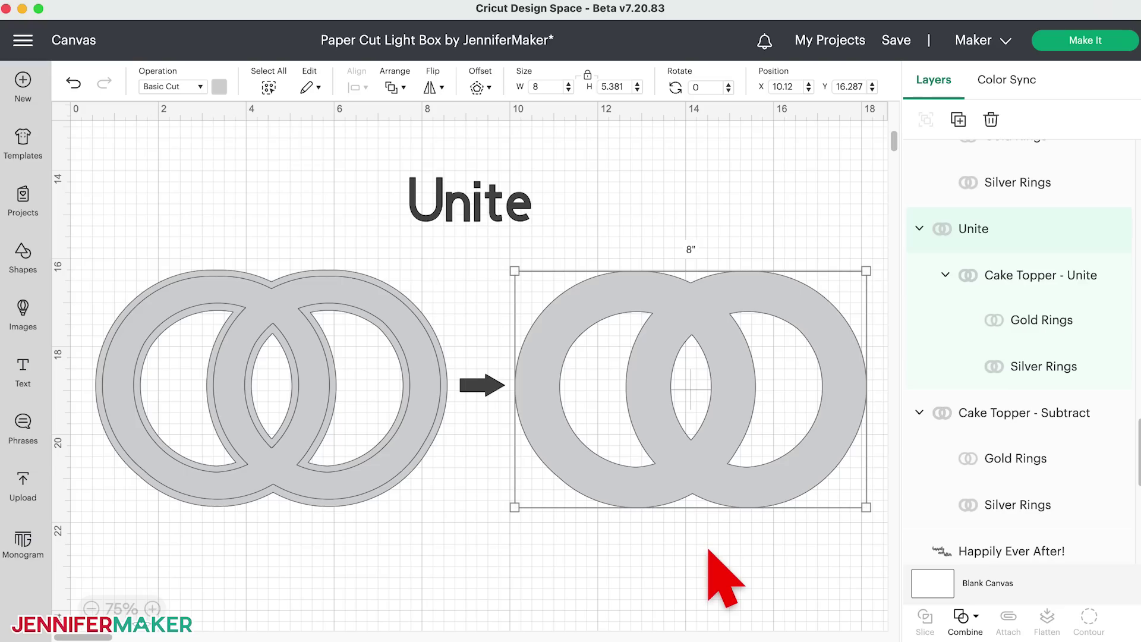
left_click(1034, 366)
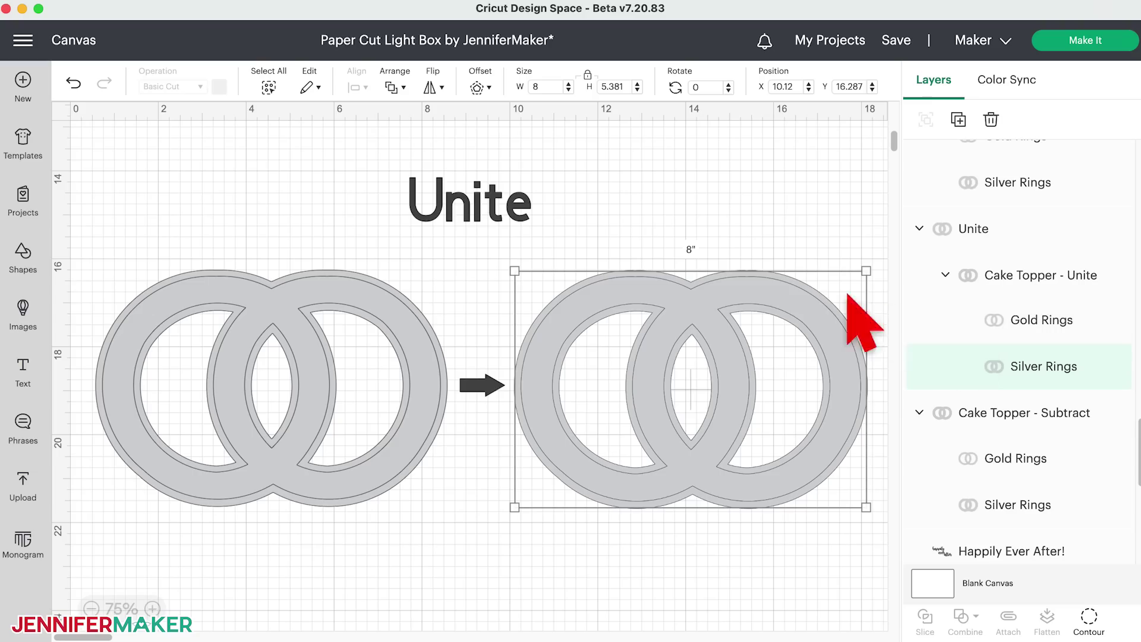
left_click_drag(767, 280, 773, 240)
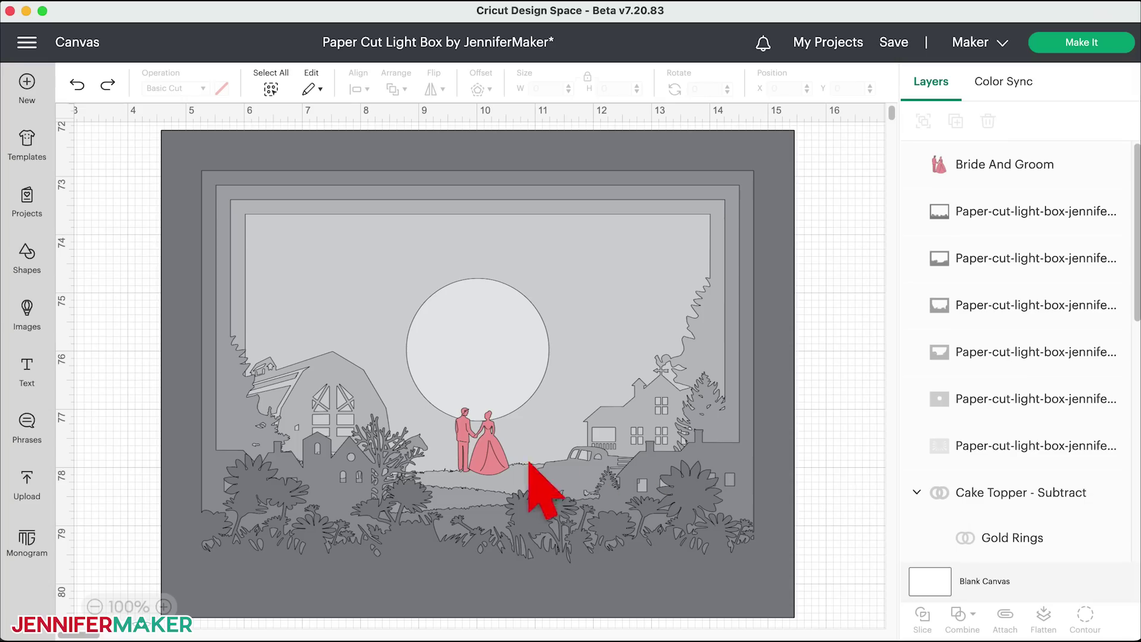
Unite the Bride And Groom figure with a light-box panel layer and move the group down the list.
left_click(498, 460)
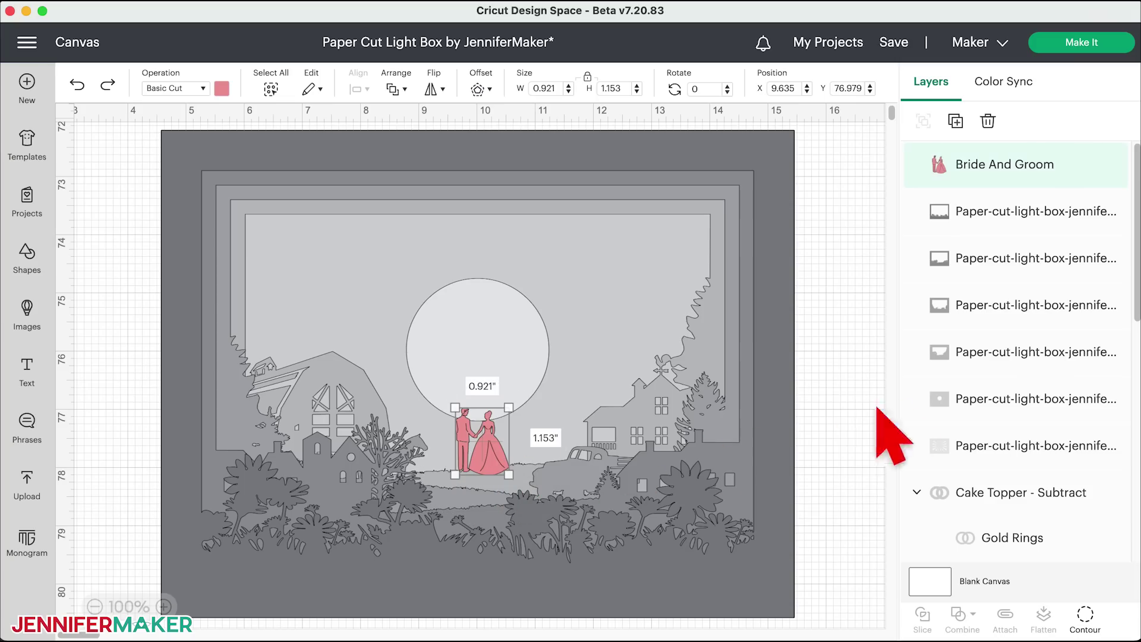
left_click(1039, 372)
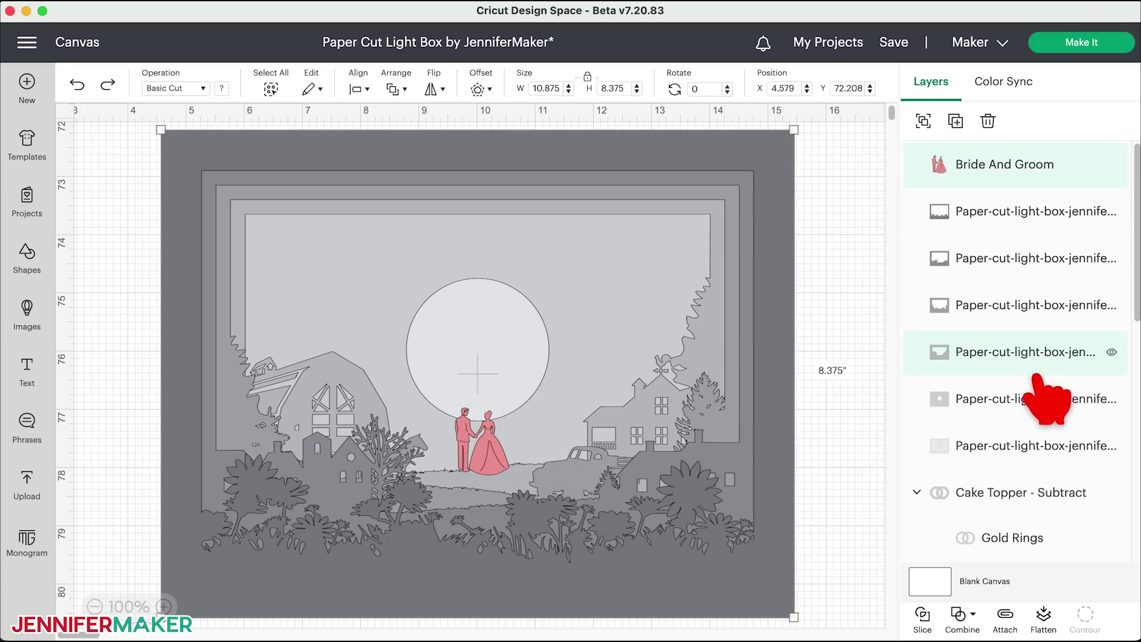
left_click(978, 617)
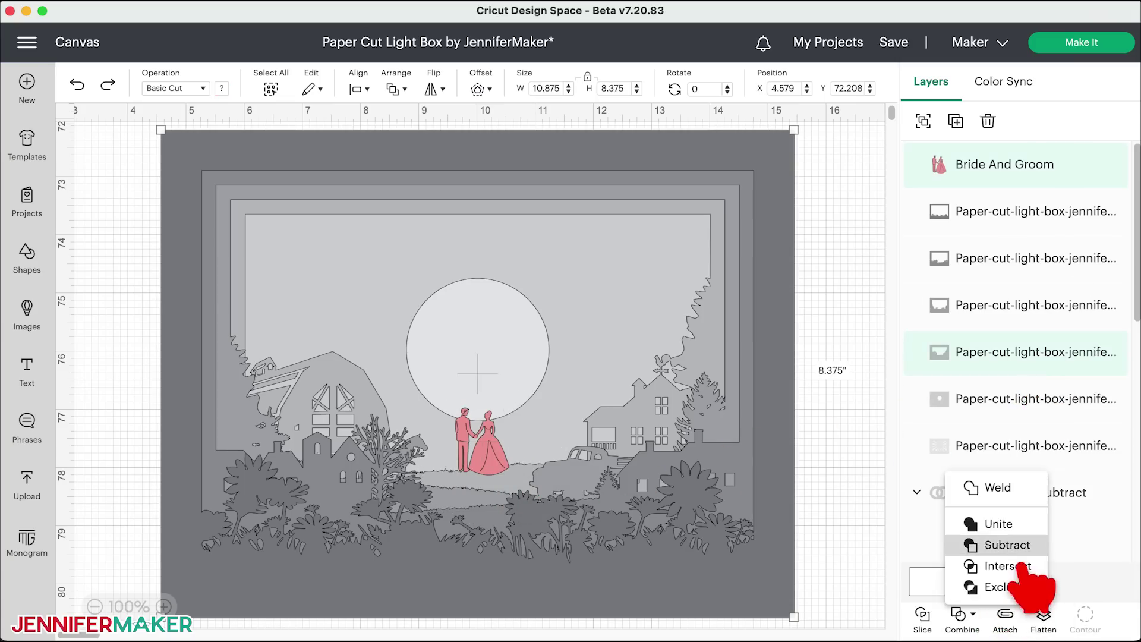
left_click(999, 524)
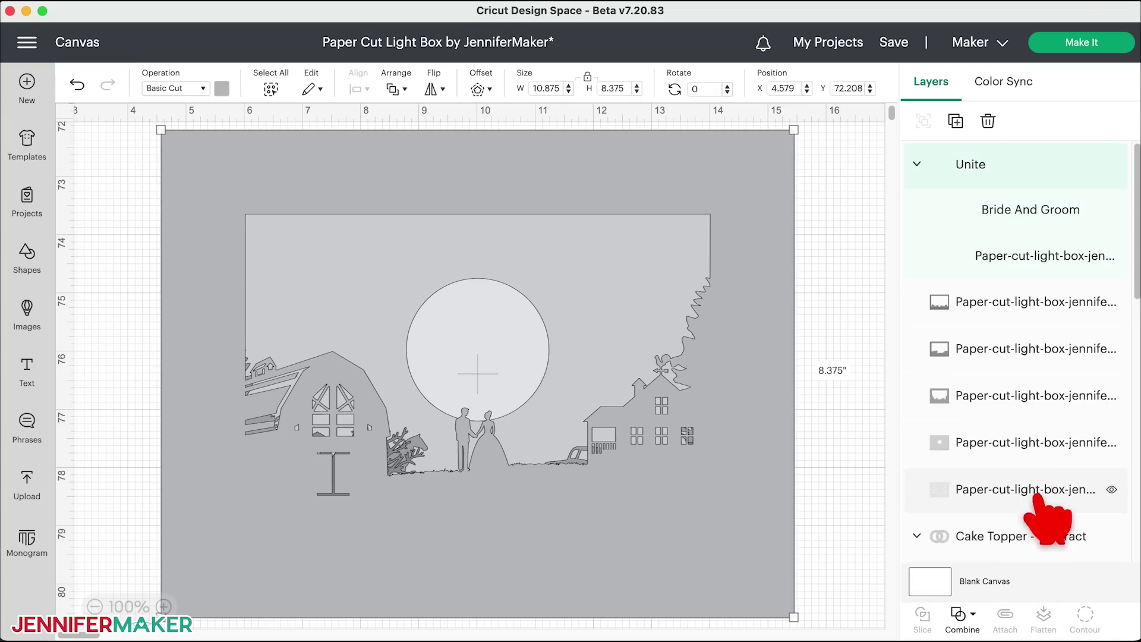
left_click_drag(1019, 162, 1051, 300)
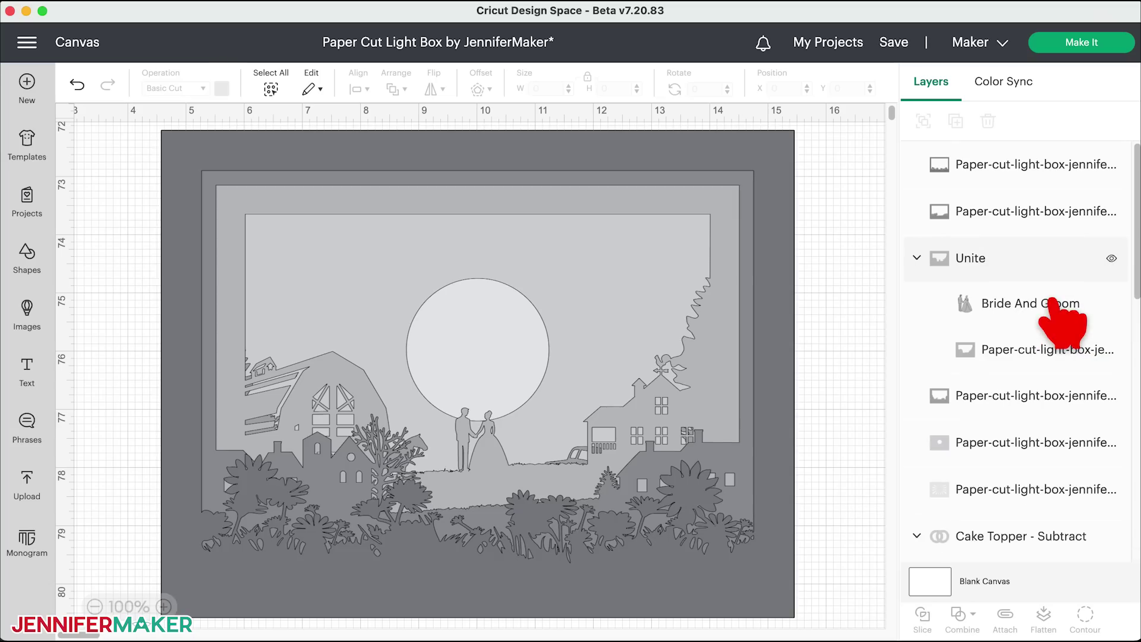
Enlarge the Bride And Groom figure and move it up in front of the moon.
left_click(1105, 324)
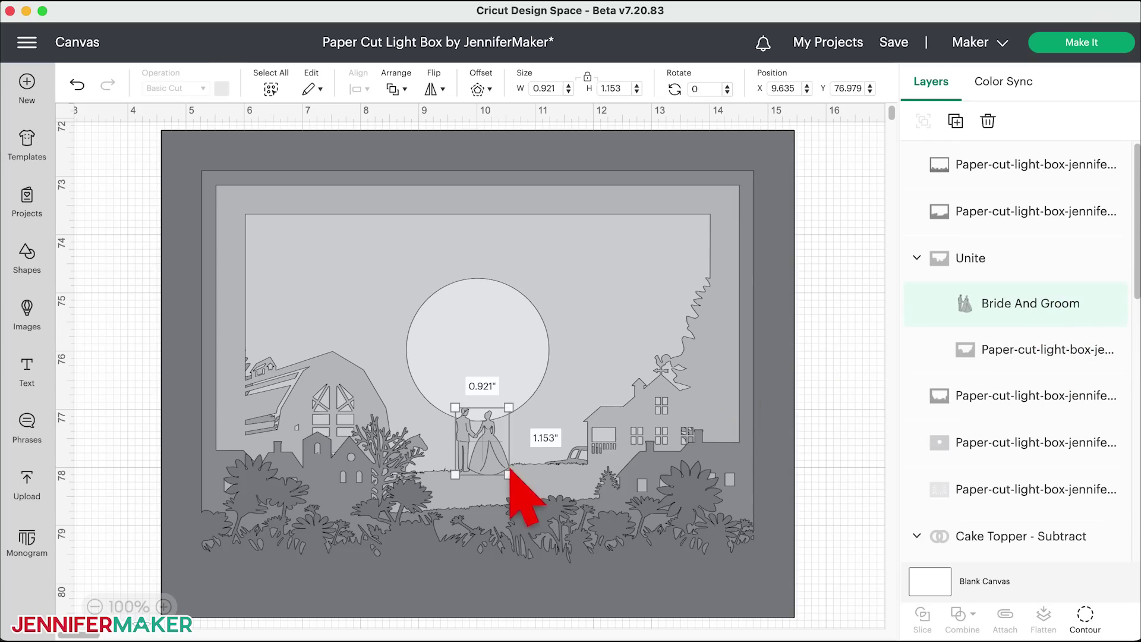
left_click_drag(510, 475, 580, 541)
left_click(543, 483)
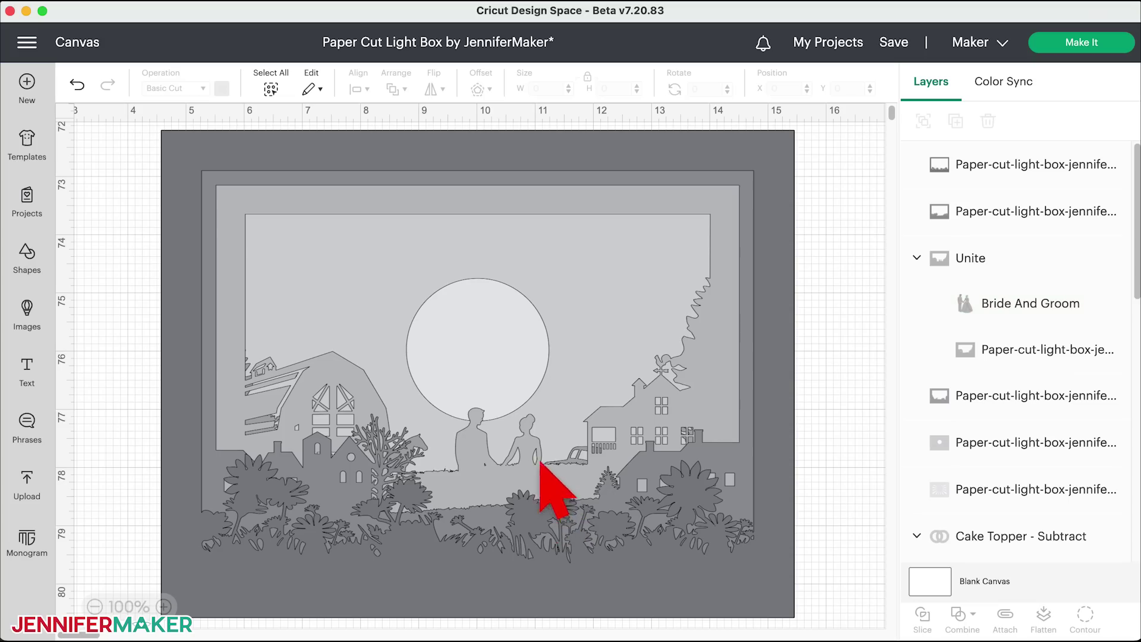
left_click(981, 324)
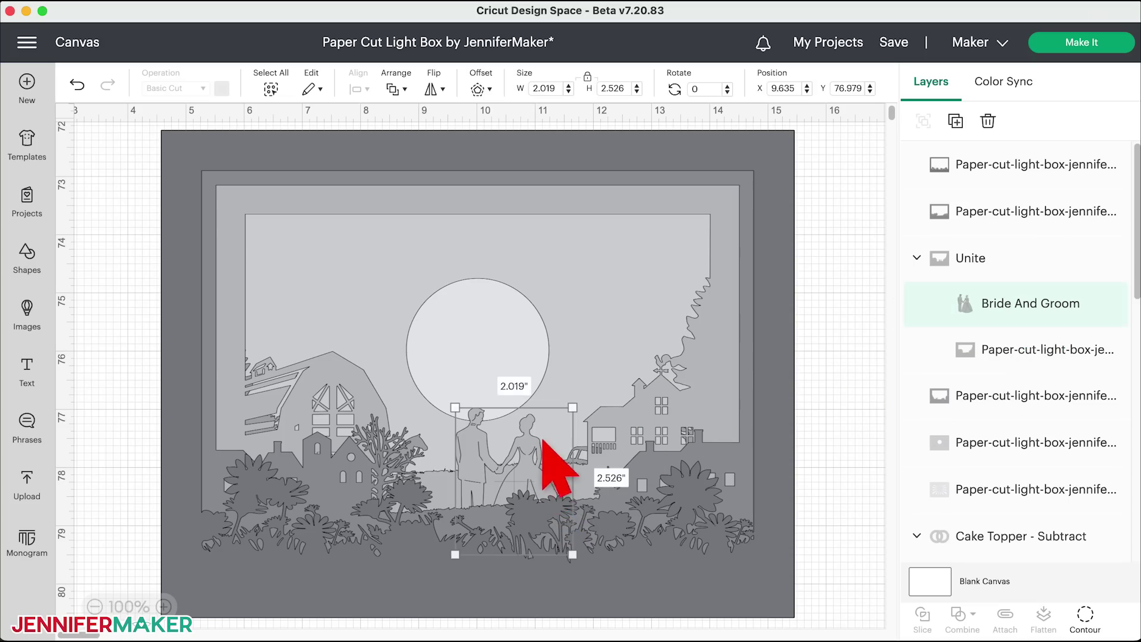
left_click_drag(548, 489, 515, 374)
left_click(514, 375)
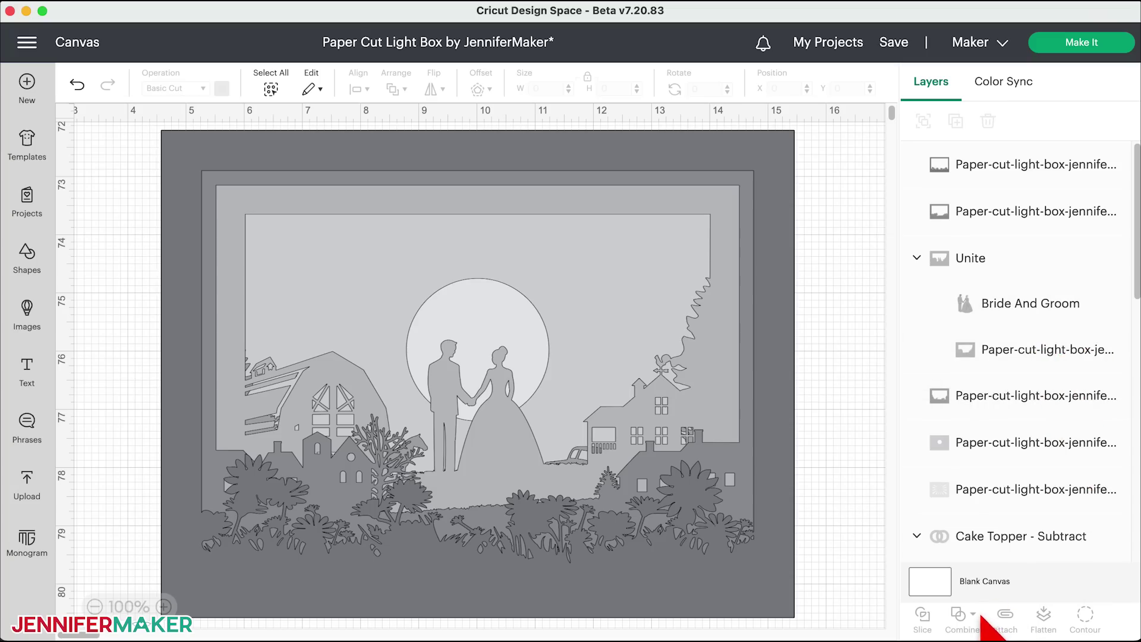
left_click(1027, 291)
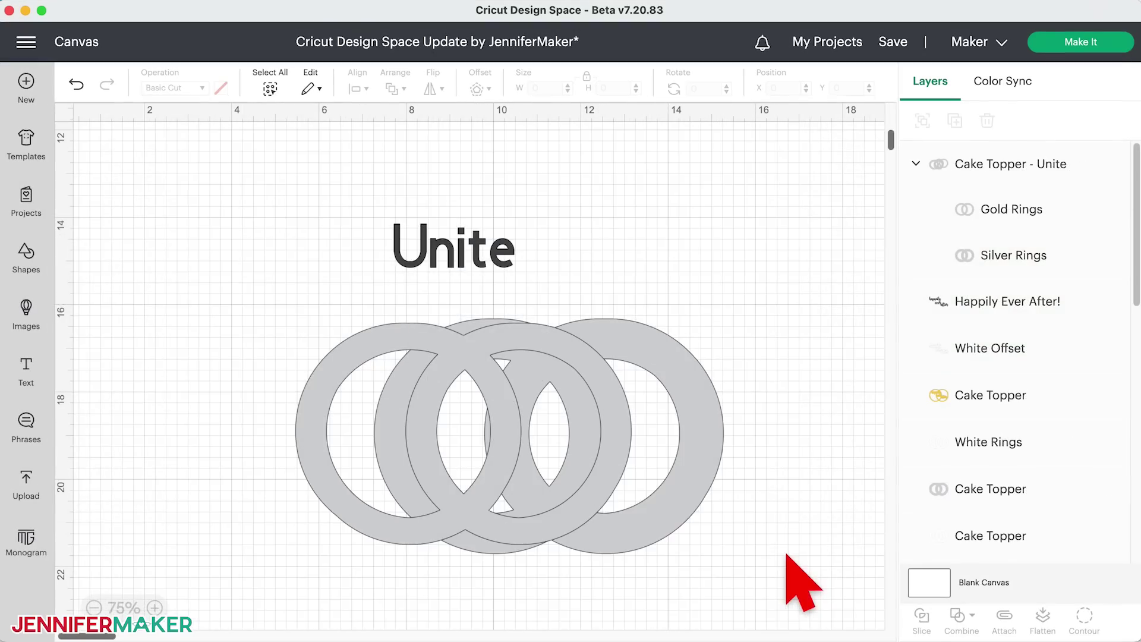
Combine the Cake Topper - Subtract gold and silver rings with Subtract.
scroll(788, 556, "down", 5)
scroll(803, 583, "down", 5)
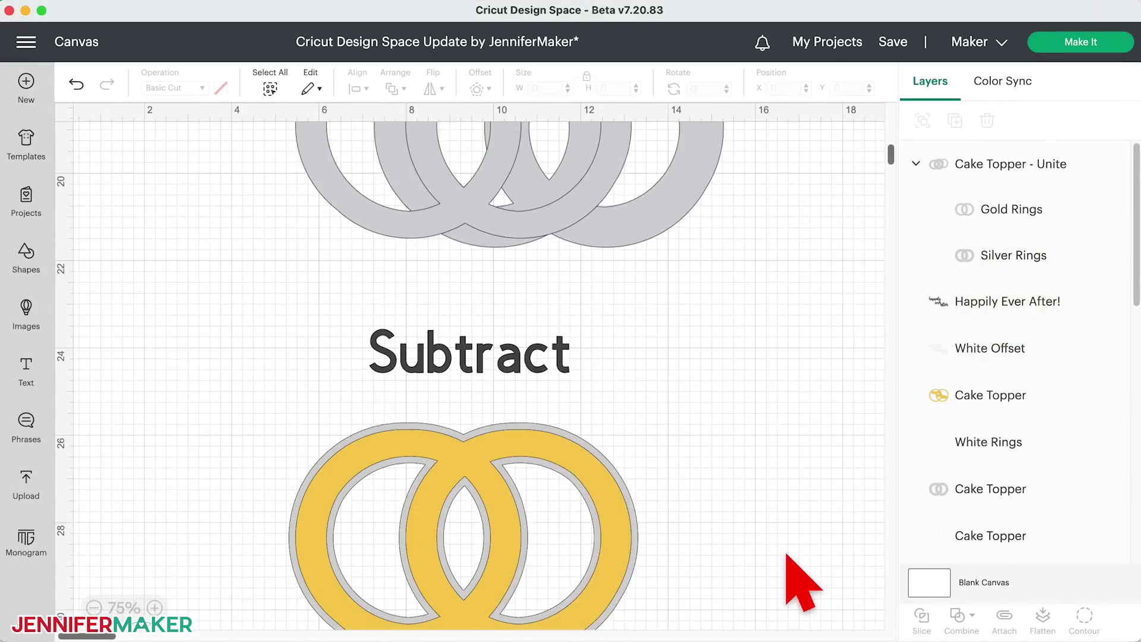
scroll(795, 604, "up", 1)
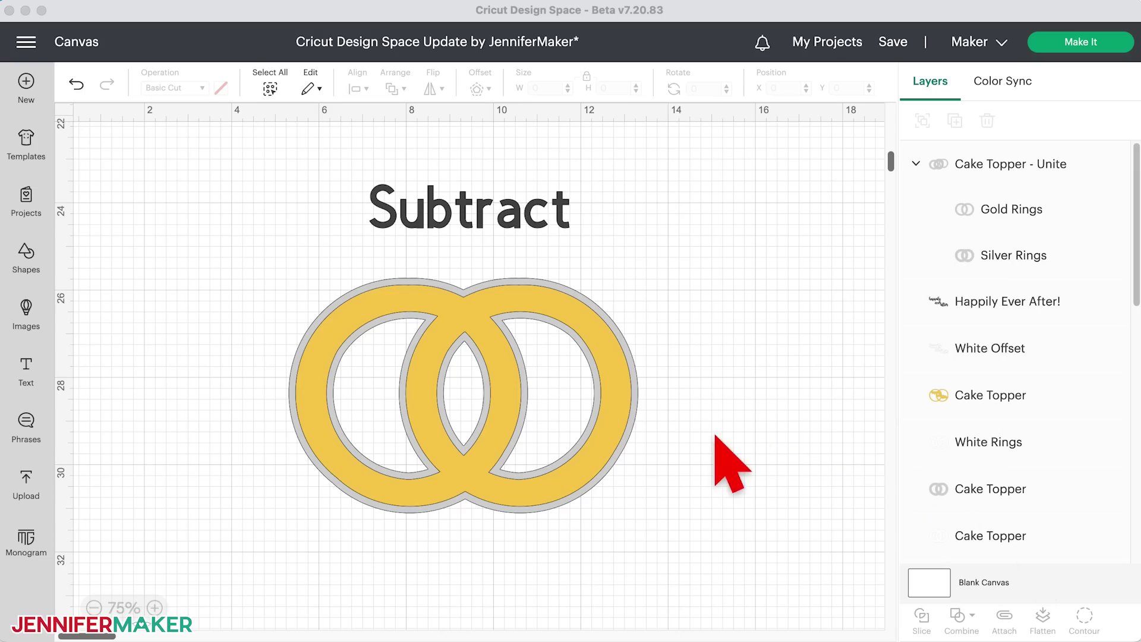
left_click(718, 440)
left_click_drag(705, 428, 280, 370)
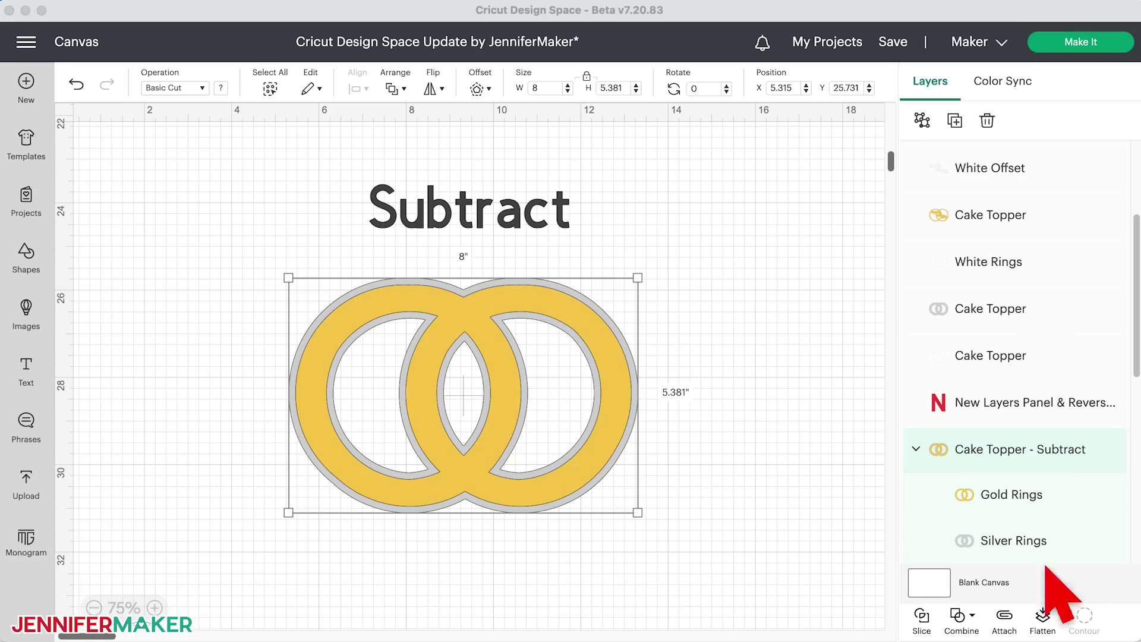
scroll(1033, 452, "down", 3)
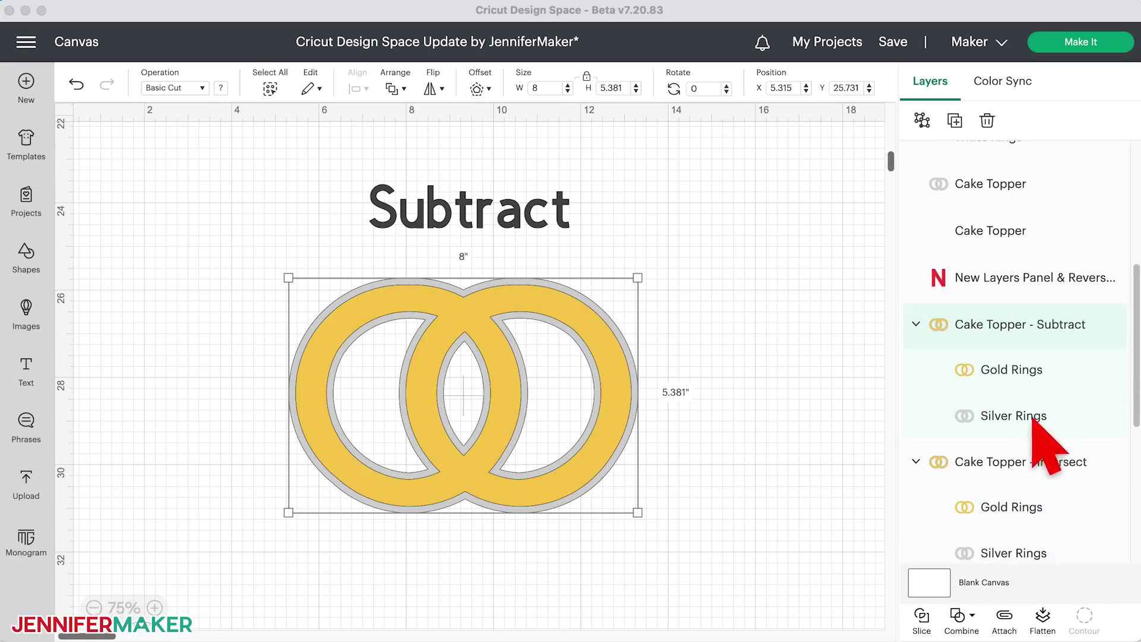
left_click(1062, 382)
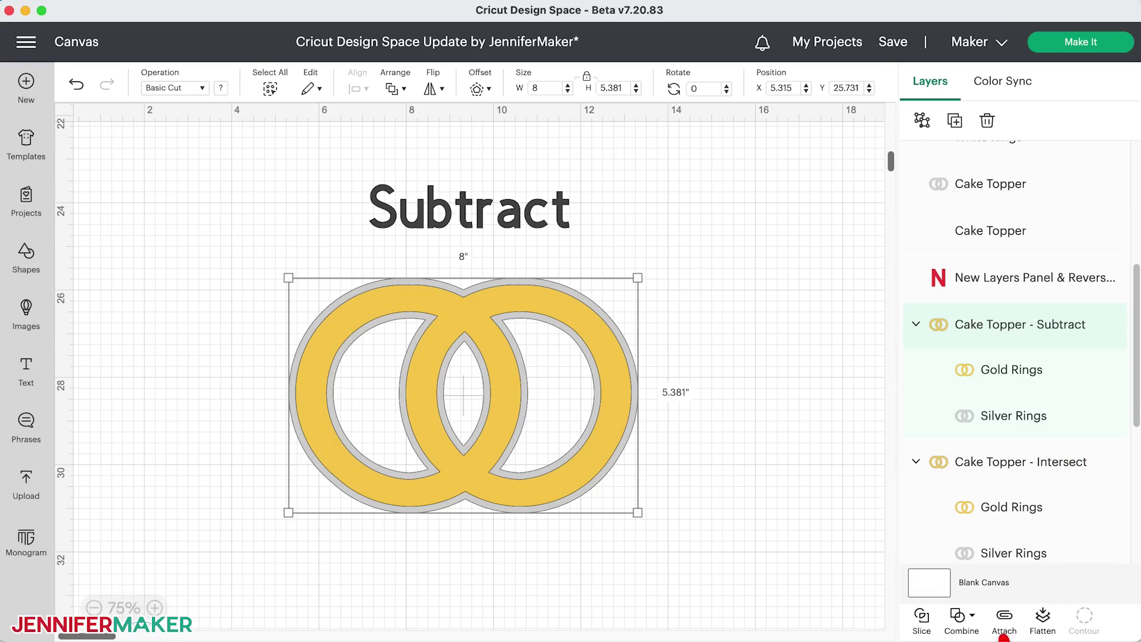
left_click(960, 617)
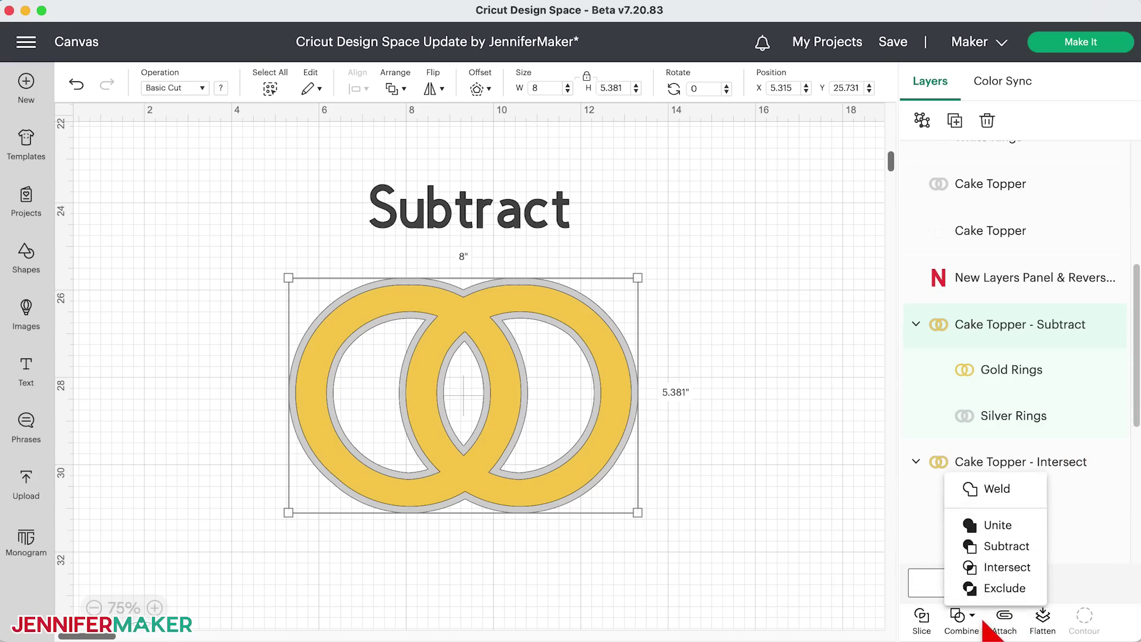
left_click(1063, 572)
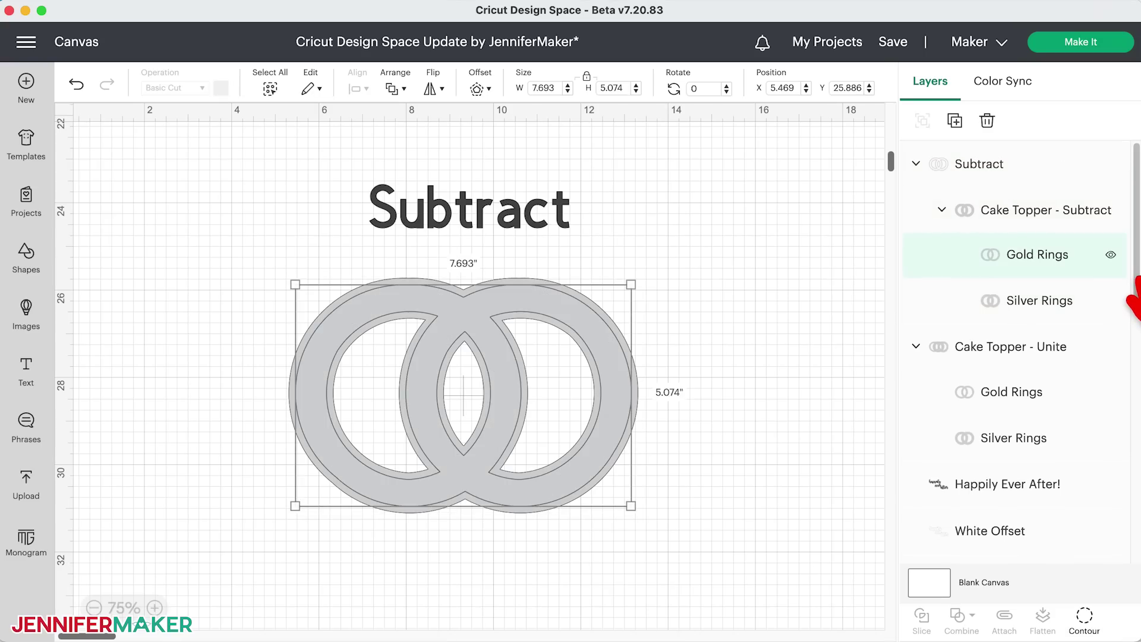
Toggle the Gold and Silver Rings visibility and shift the Silver Rings to compare the result.
left_click(1111, 253)
left_click(1111, 254)
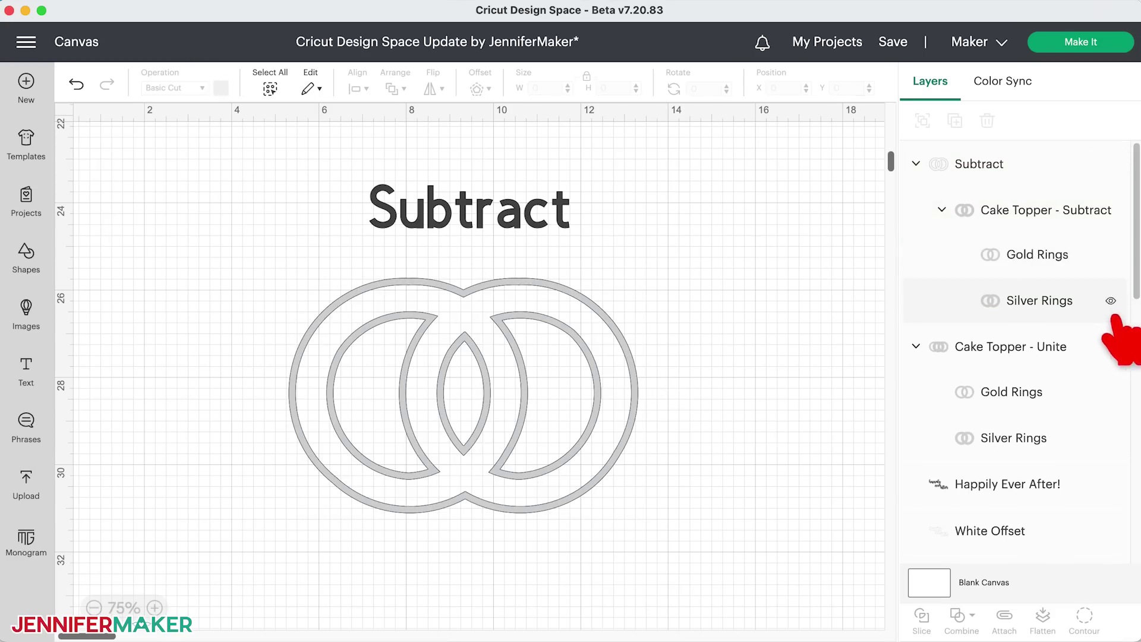
left_click(1111, 301)
left_click(1110, 301)
left_click(1094, 306)
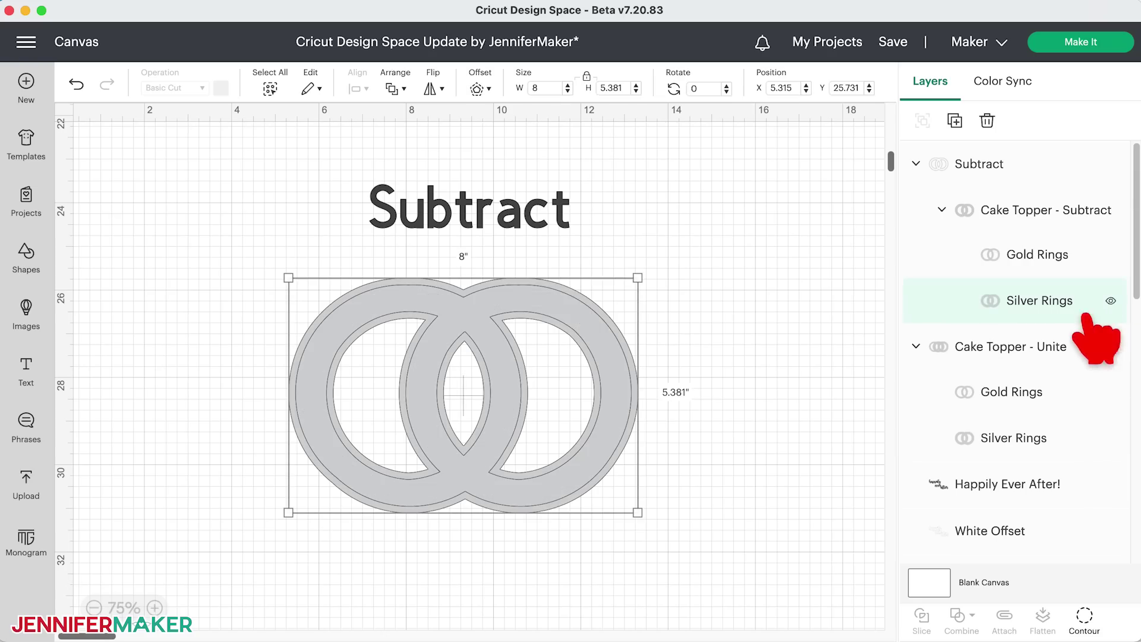
left_click_drag(558, 295, 492, 369)
left_click(972, 306)
left_click(989, 304)
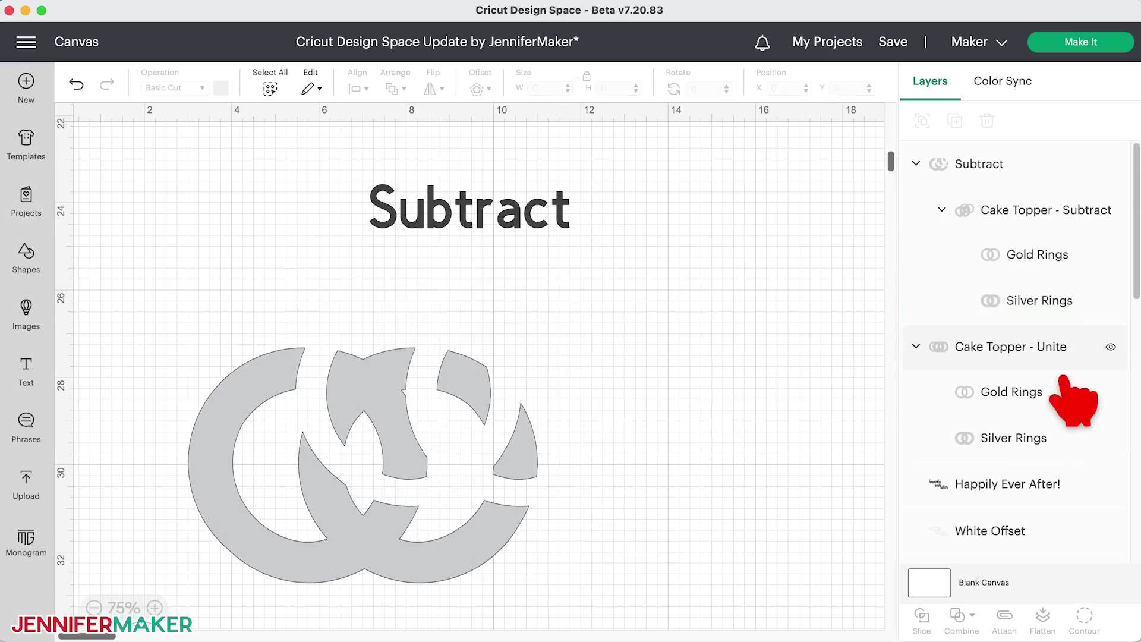
Undo the Subtract on the whole Subtract group.
left_click(512, 425)
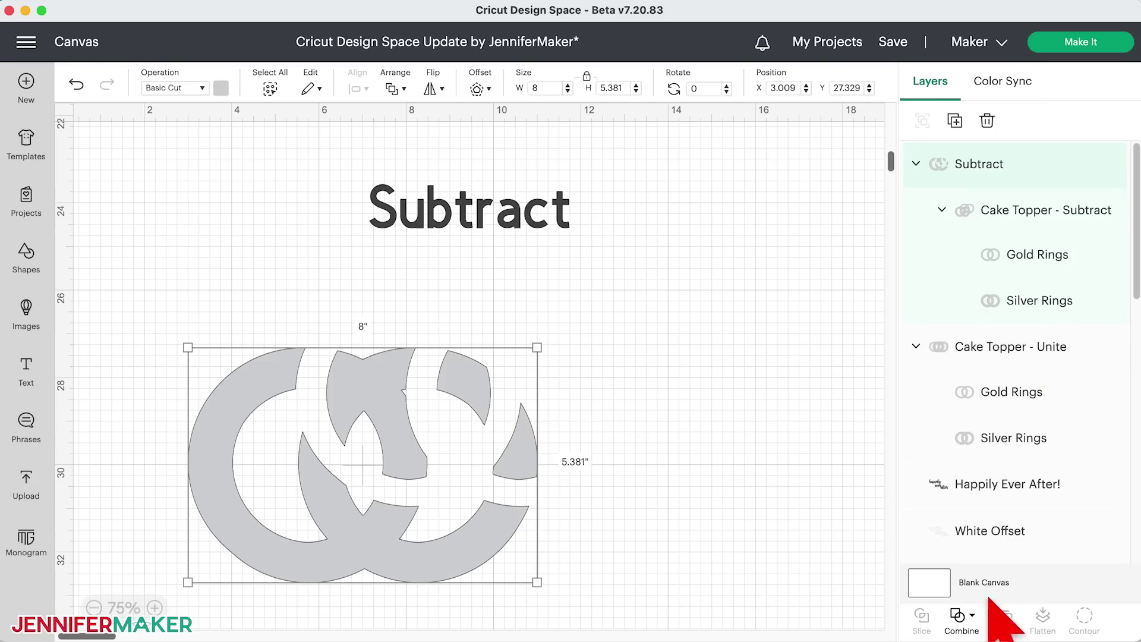
left_click(963, 617)
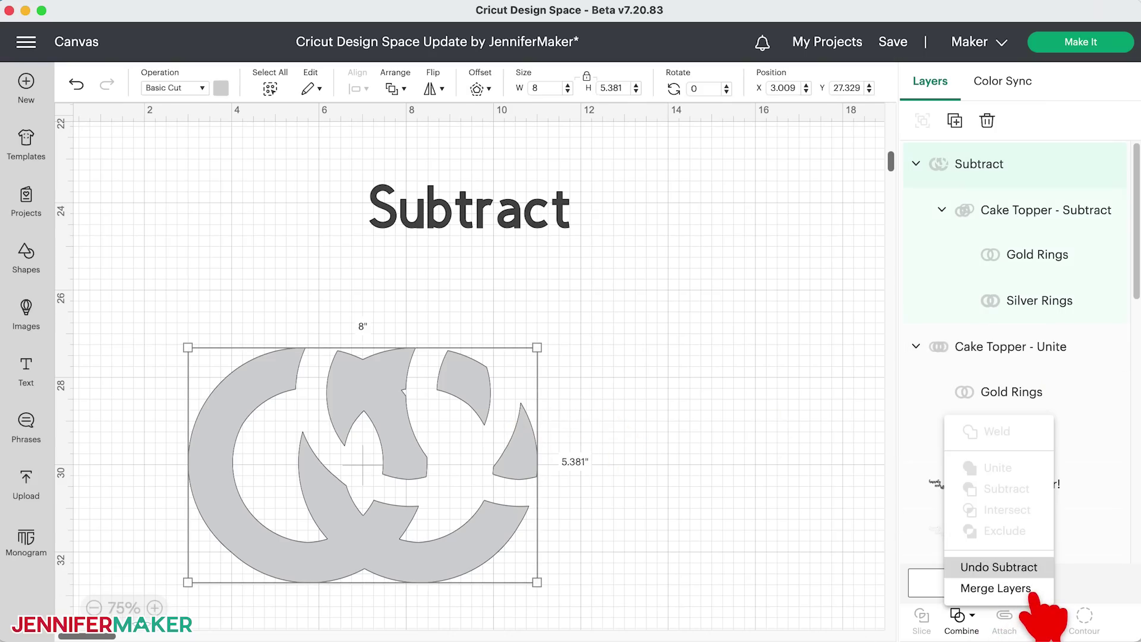
left_click(1010, 567)
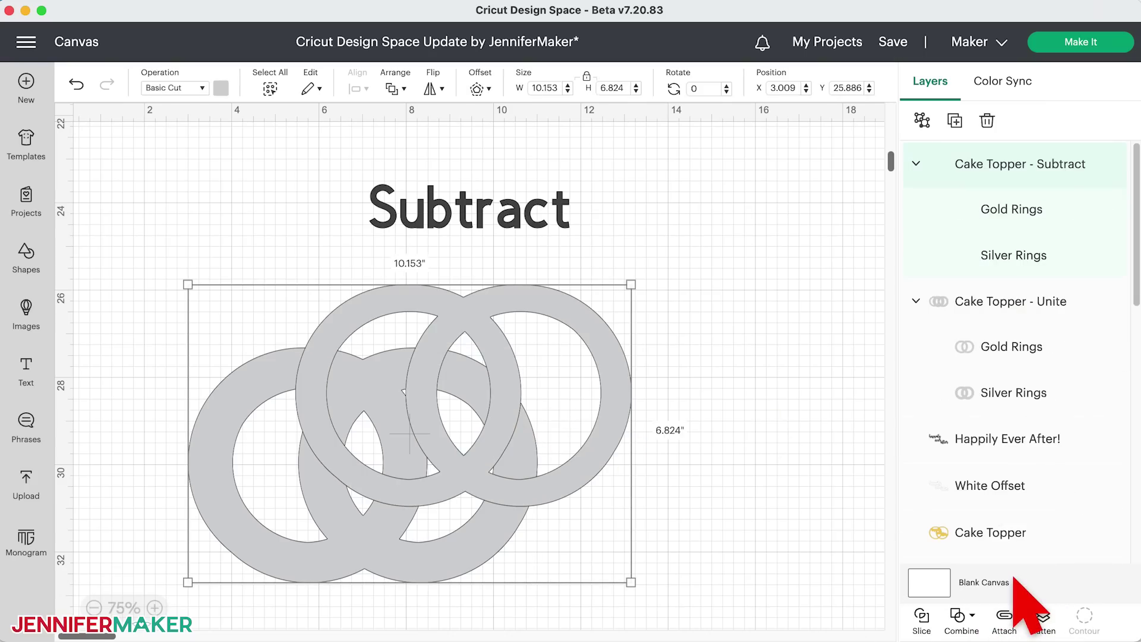
Combine the Intersect example's gold and silver rings with Intersect, undoing and redoing it twice.
scroll(877, 601, "down", 10)
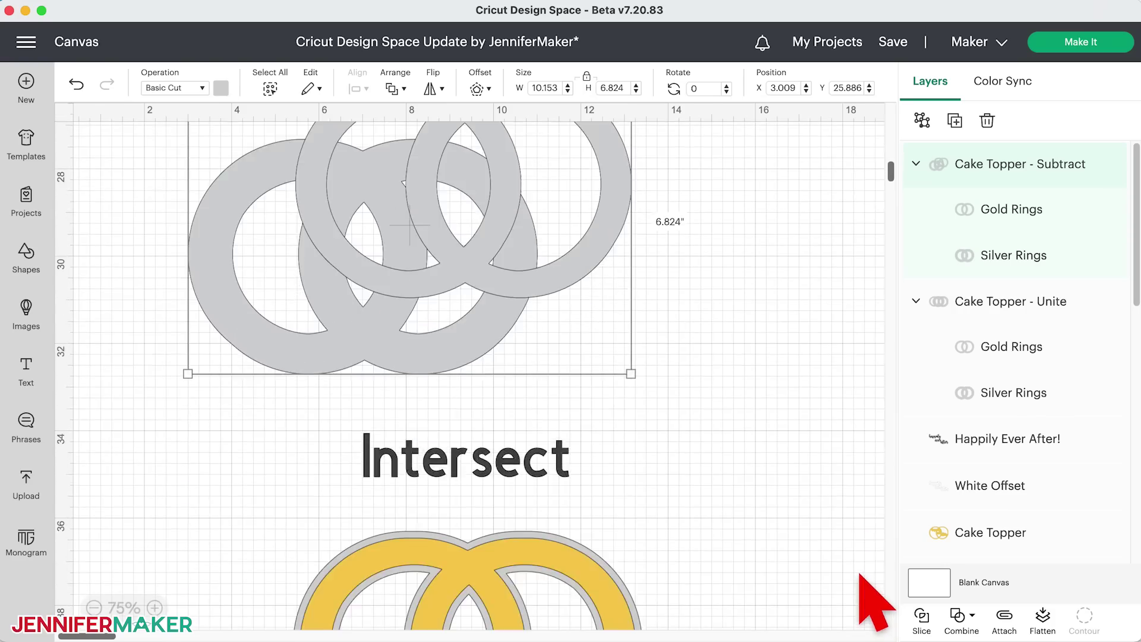
left_click_drag(730, 465, 258, 341)
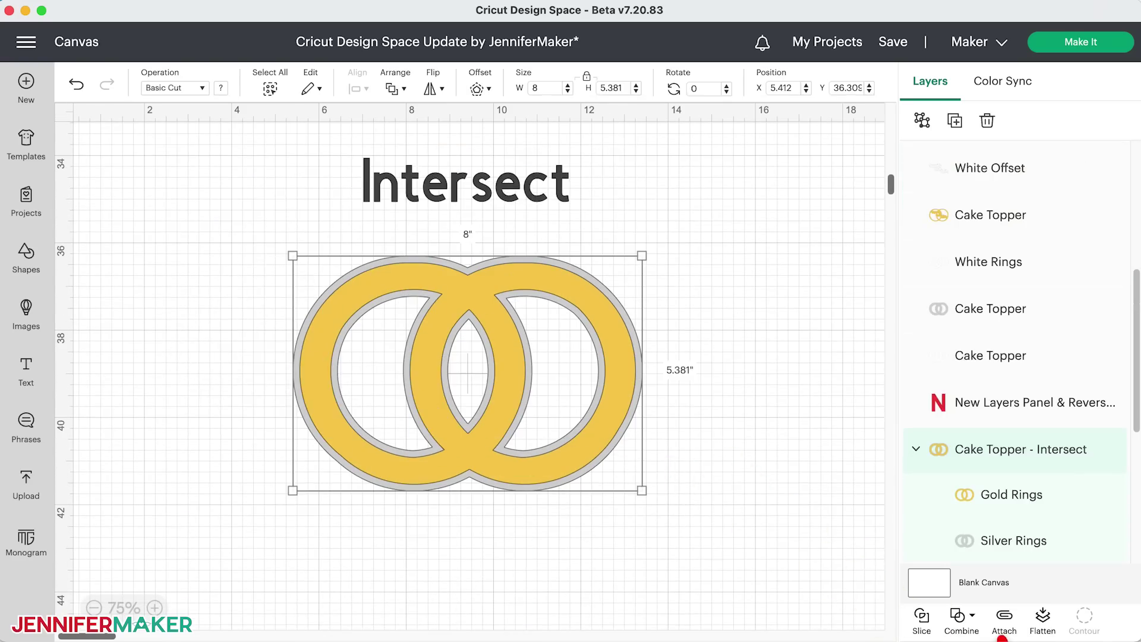
left_click(961, 617)
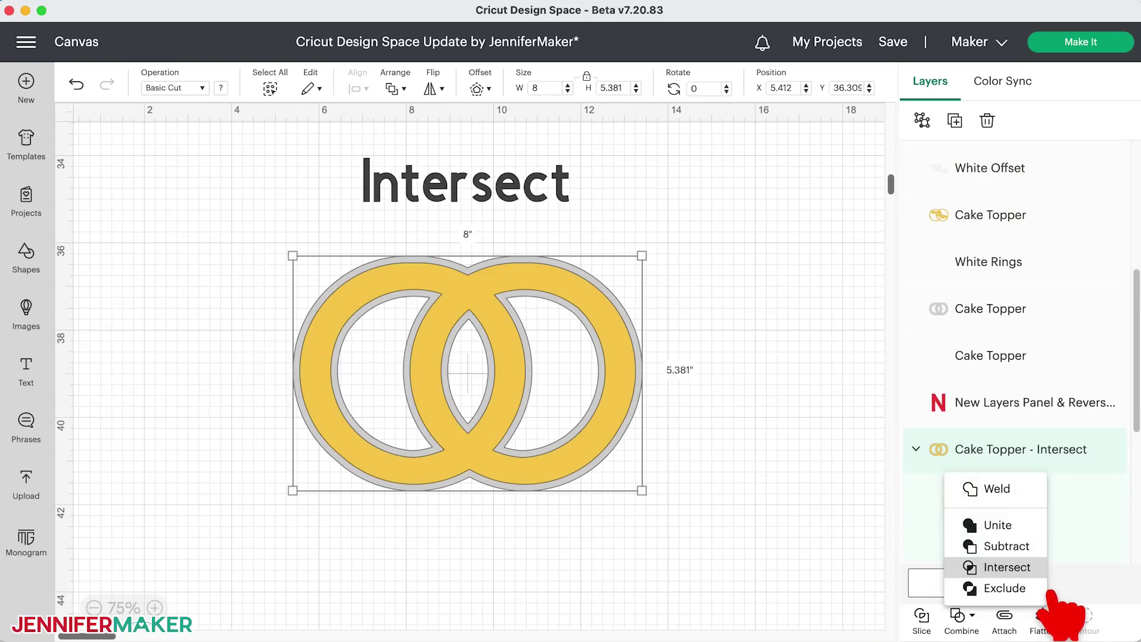
left_click(1035, 567)
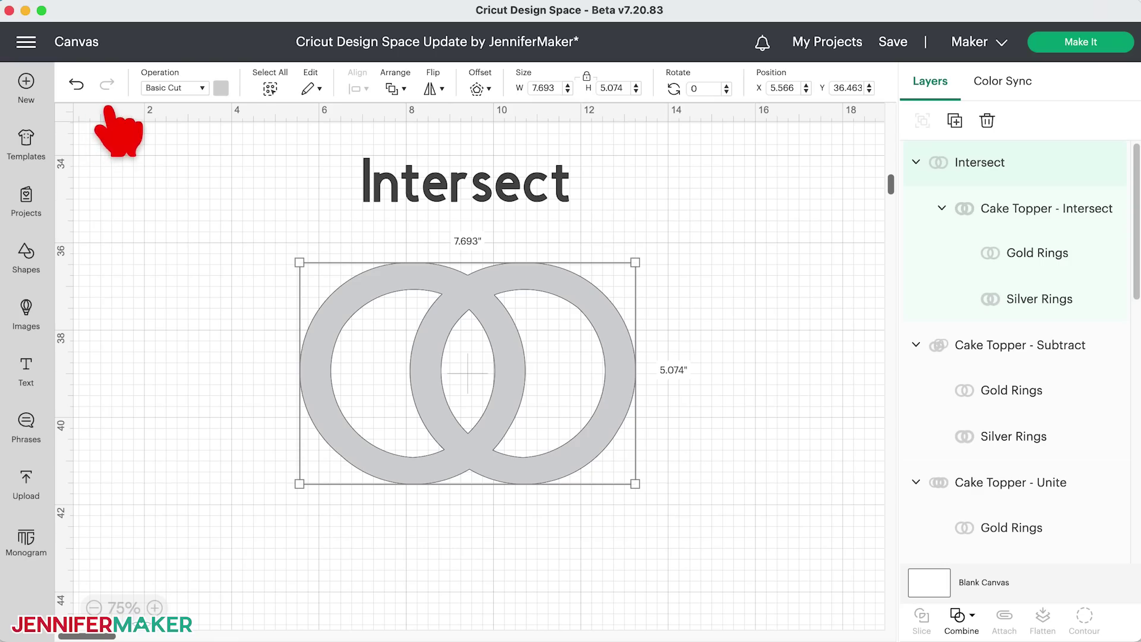
left_click(76, 84)
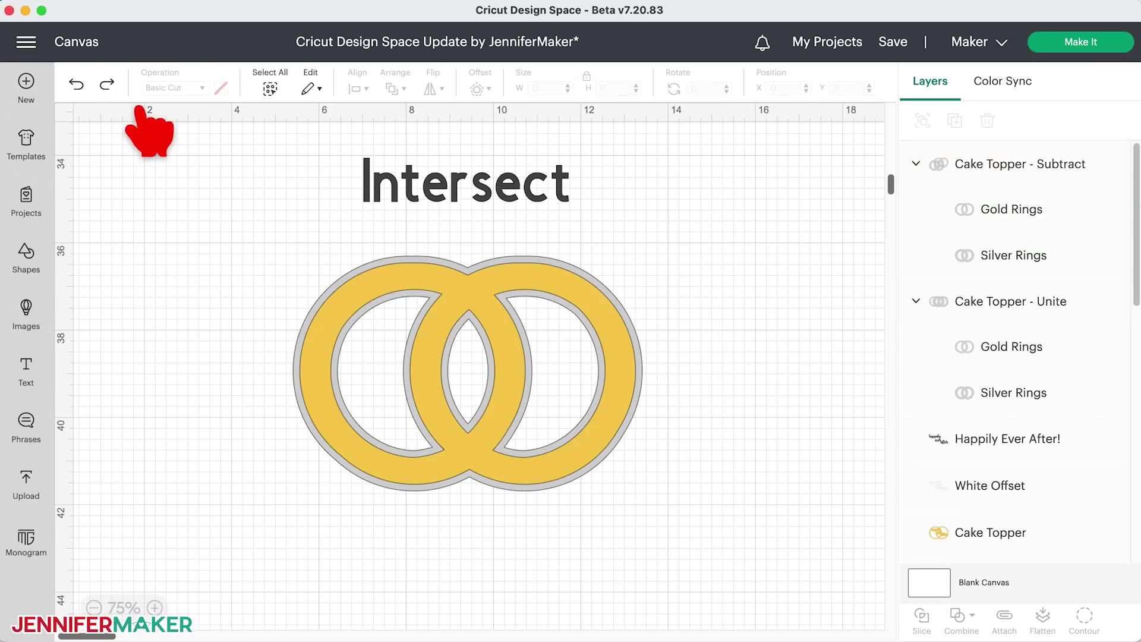
left_click(107, 84)
key("super+z")
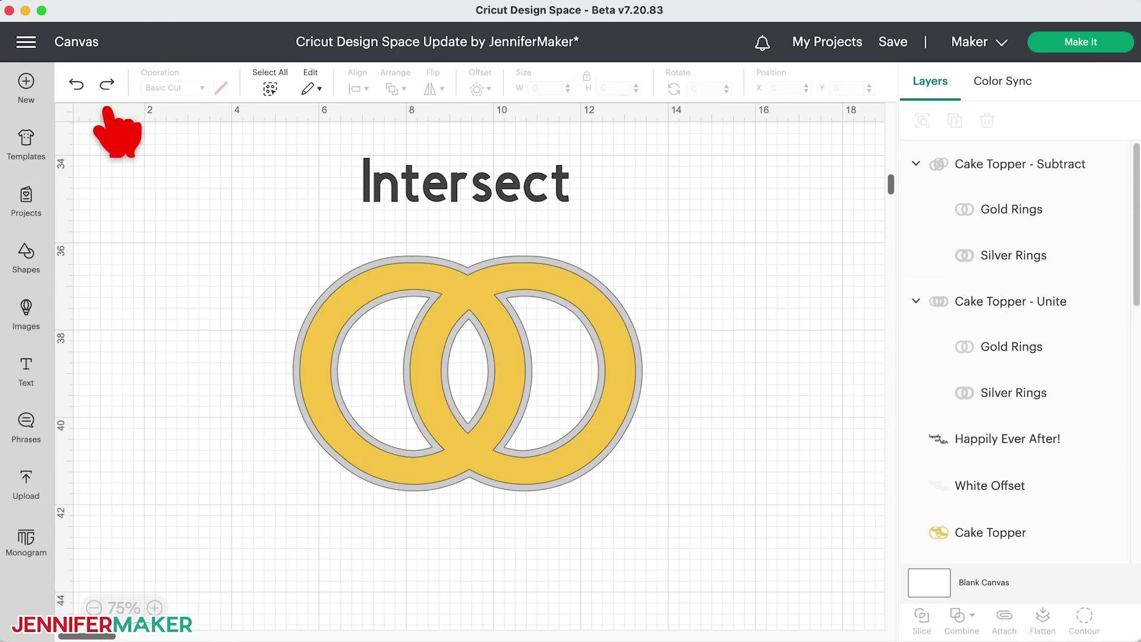
left_click(107, 84)
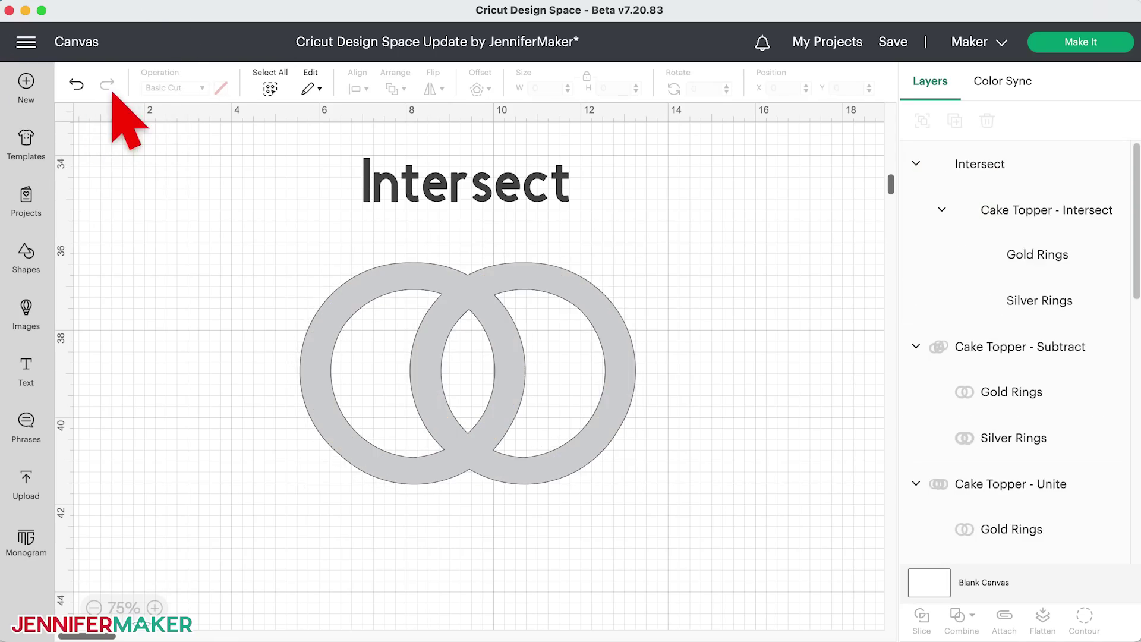
Toggle the Gold Rings visibility and reposition the Silver Rings over the Gold Rings.
left_click(558, 299)
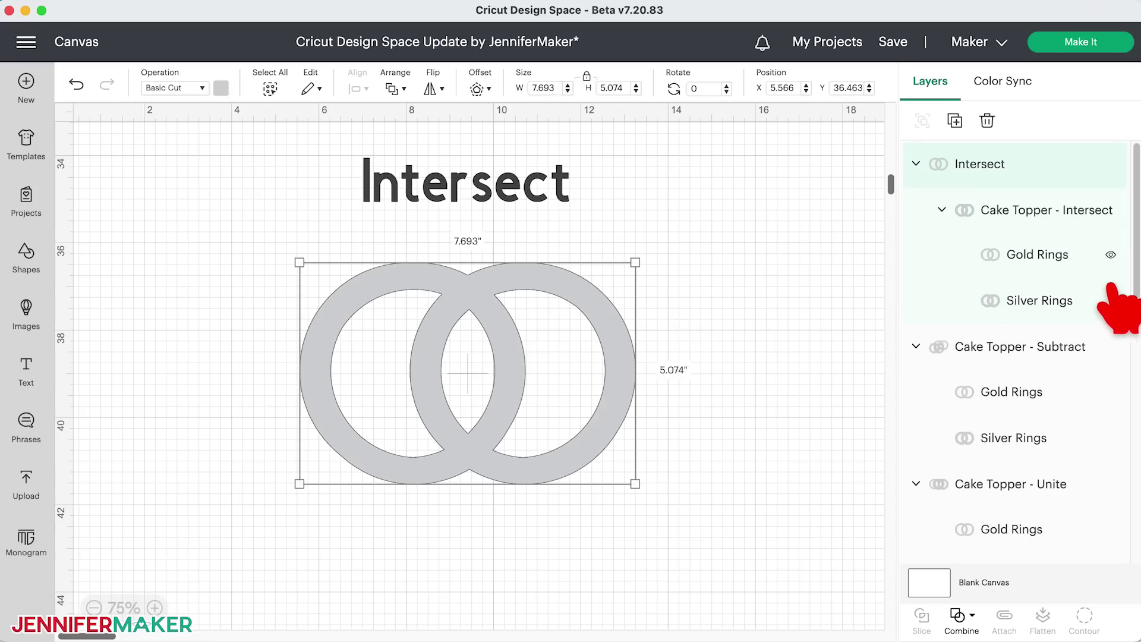
left_click(1111, 254)
left_click(1110, 254)
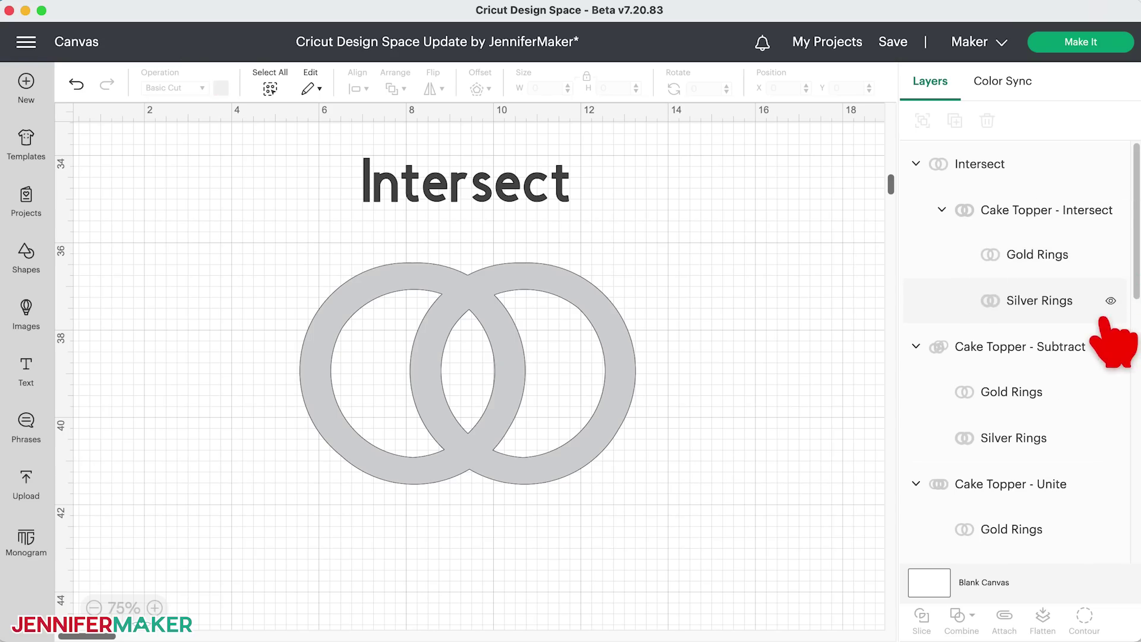
left_click(1107, 305)
left_click_drag(520, 265, 651, 357)
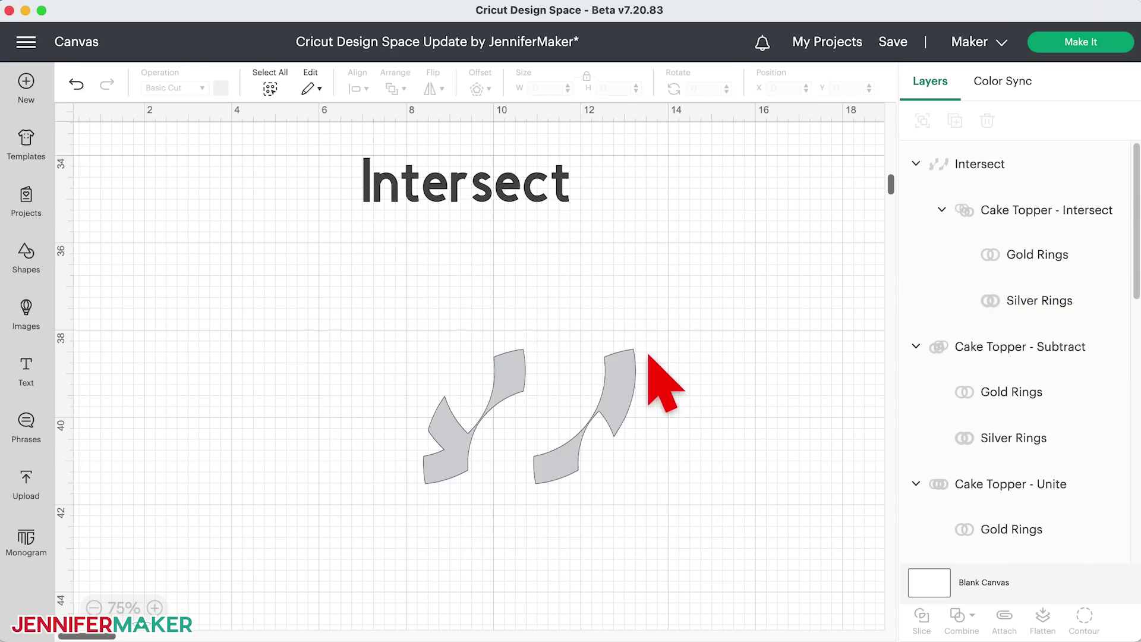
left_click(1064, 303)
left_click_drag(767, 458, 571, 374)
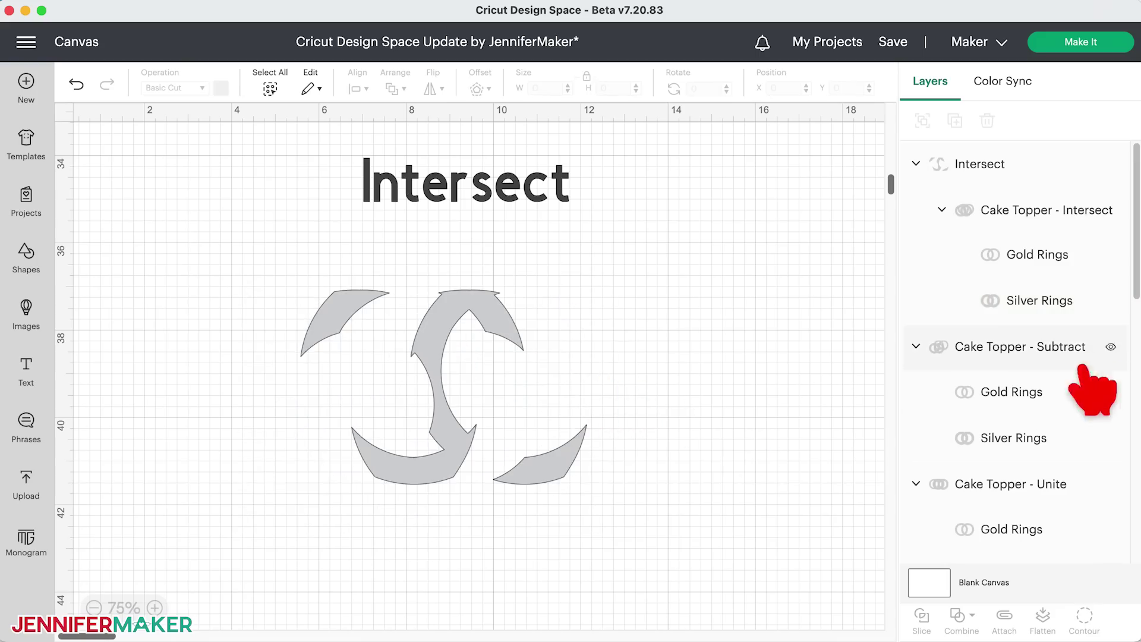
left_click(1064, 303)
left_click_drag(527, 501, 584, 469)
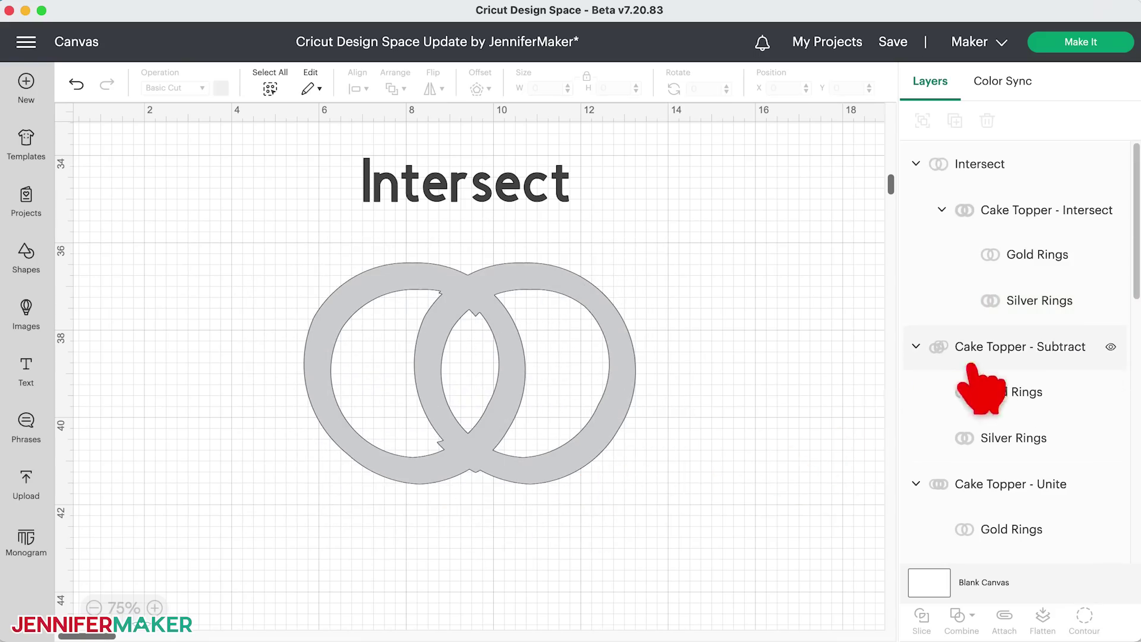
left_click(547, 409)
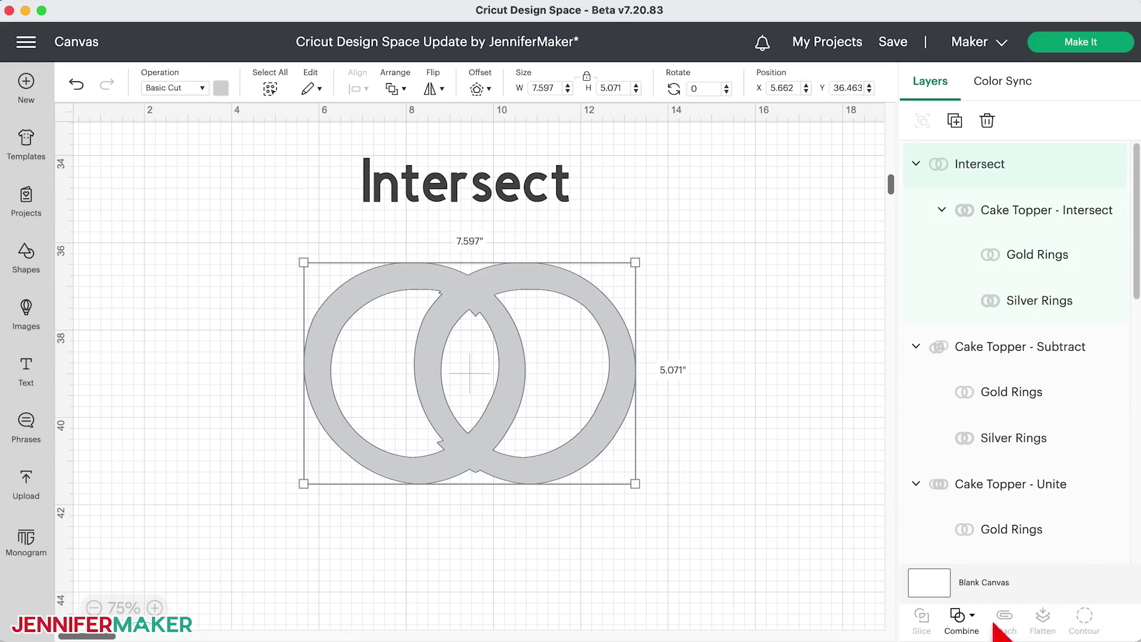
left_click(960, 616)
Undo the Intersect, then combine the Exclude example's gold and silver rings with Exclude.
left_click(999, 567)
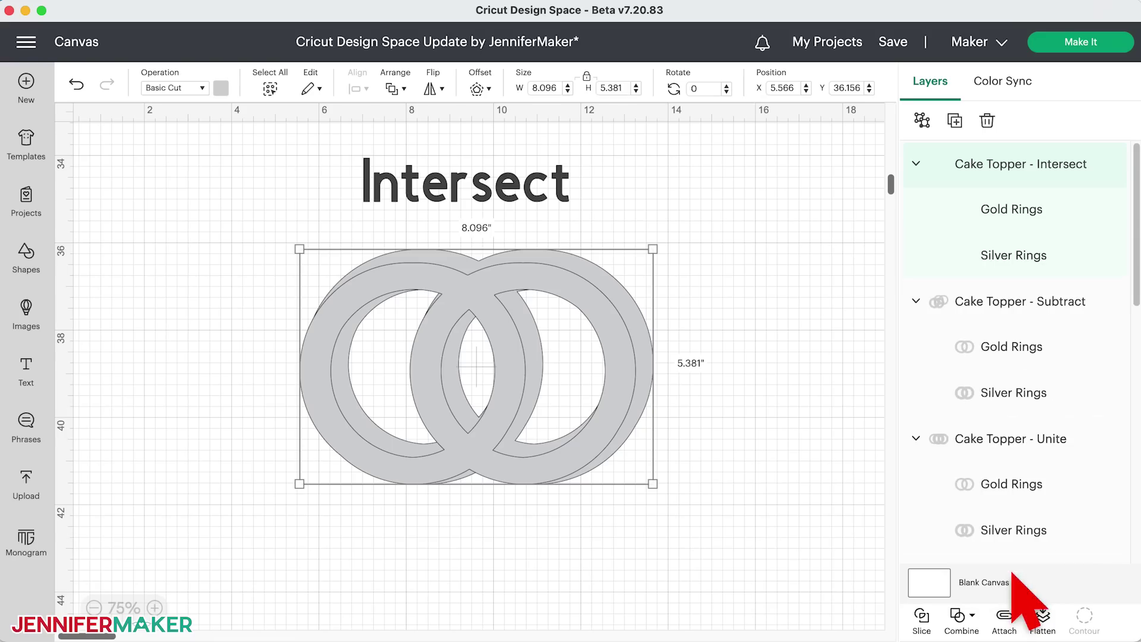
left_click(770, 590)
scroll(767, 570, "down", 2)
scroll(766, 558, "down", 10)
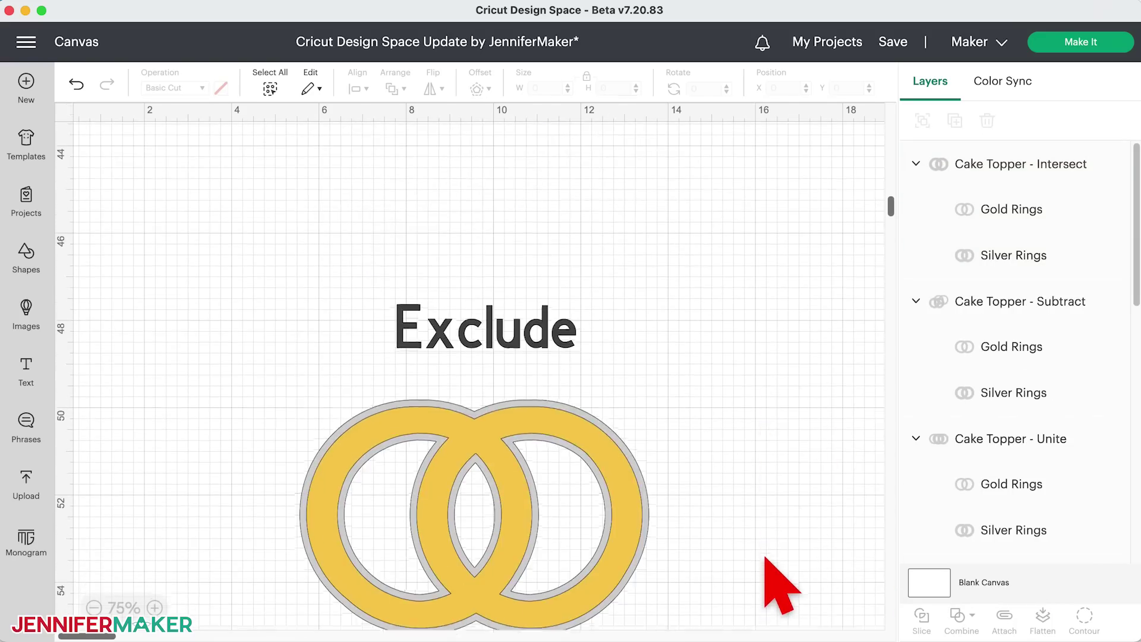
scroll(785, 484, "up", 2)
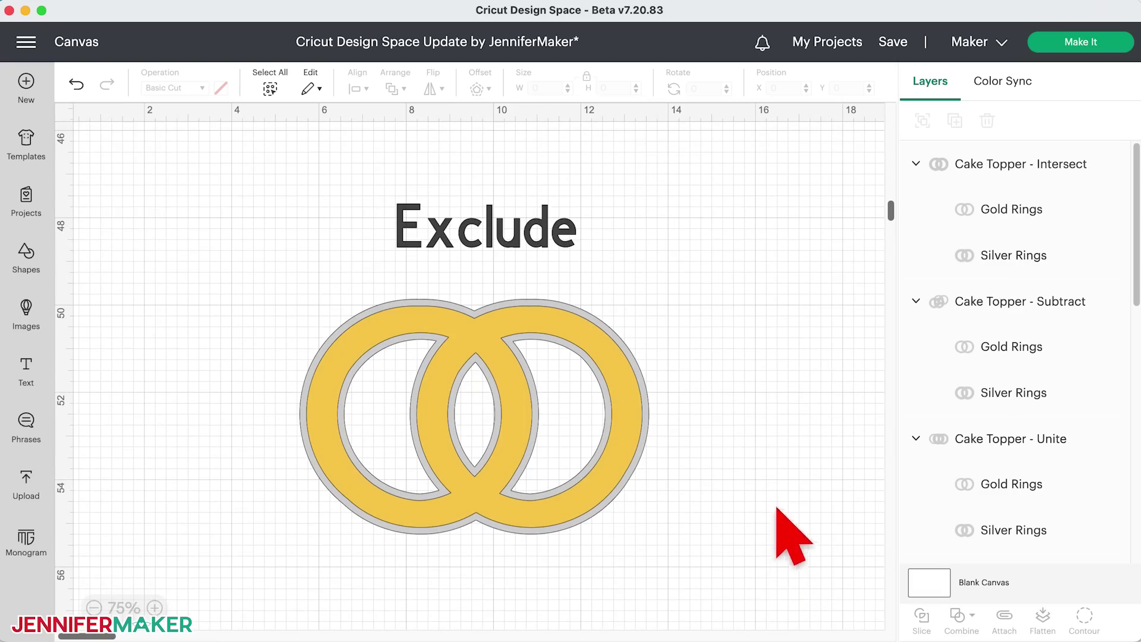
left_click_drag(772, 491, 271, 393)
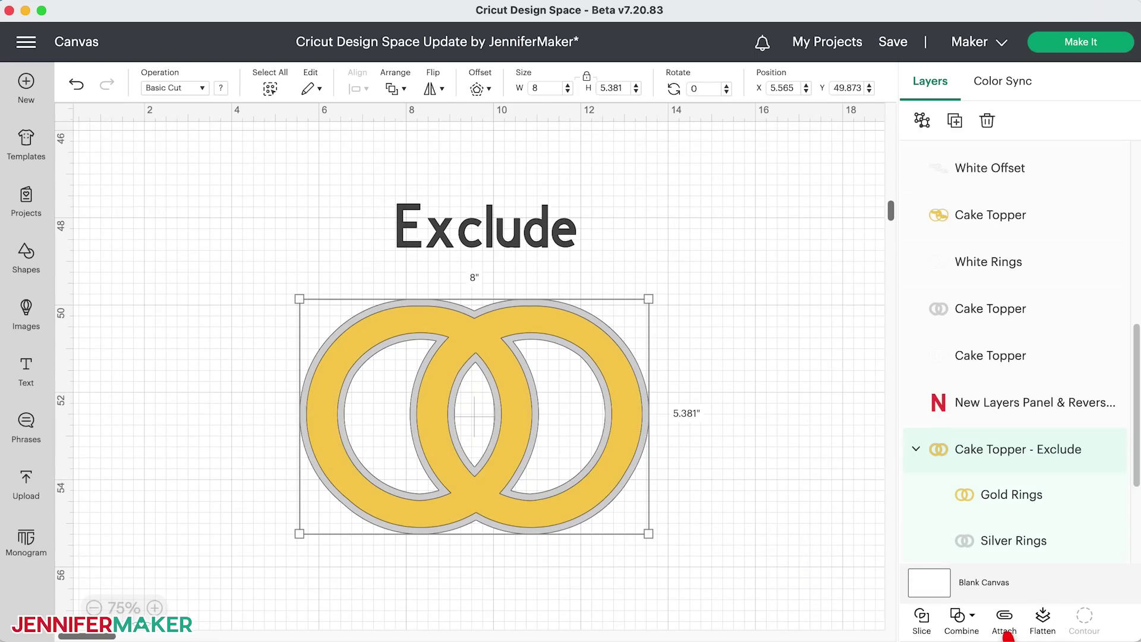
left_click(967, 618)
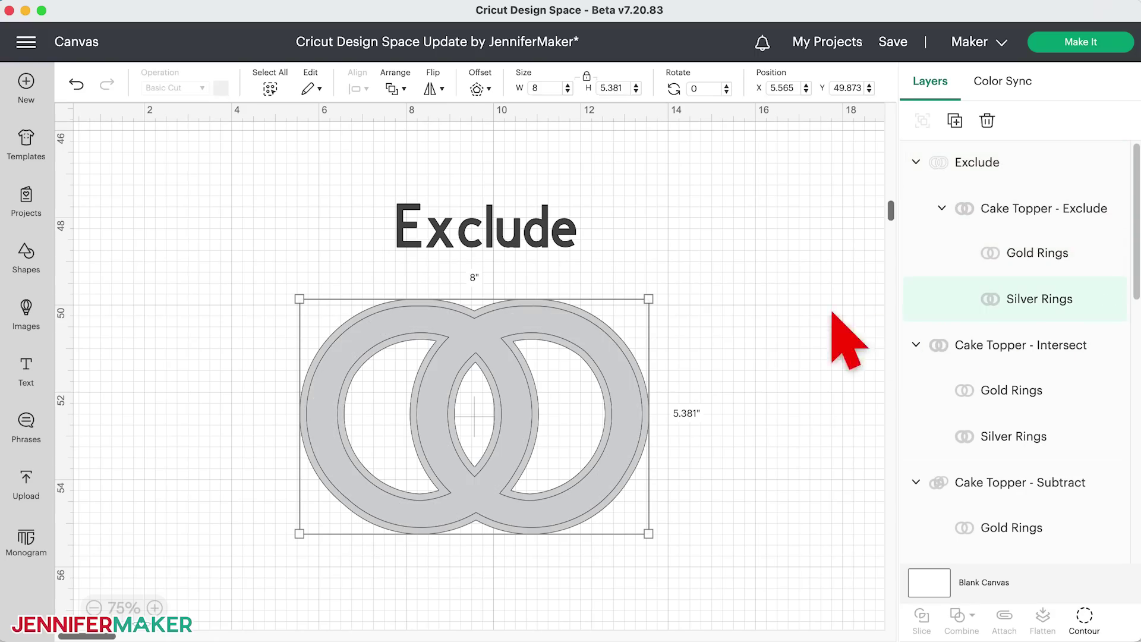
Shift the Silver Rings around inside the Exclude group to preview the changing cut-outs.
left_click_drag(549, 307, 624, 337)
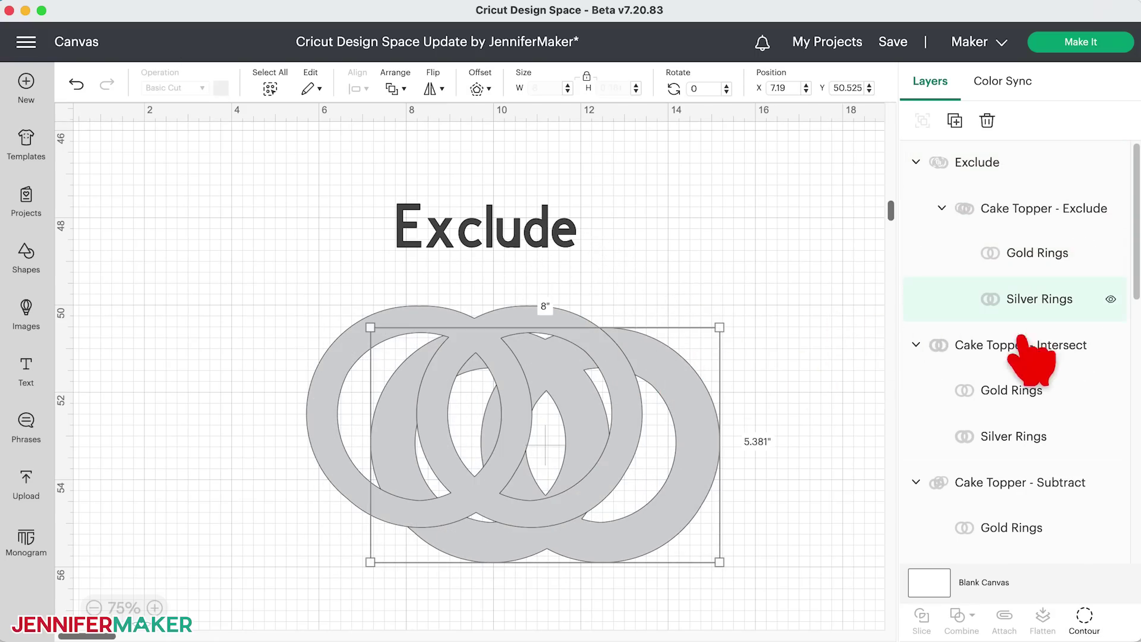
left_click_drag(591, 542, 455, 529)
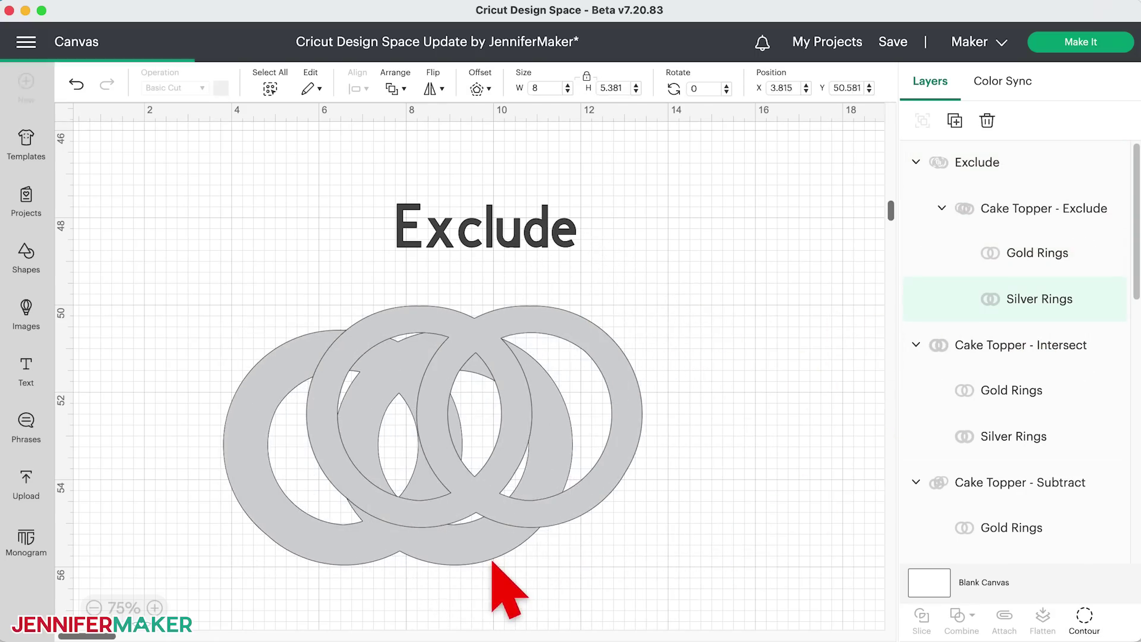
left_click(493, 562)
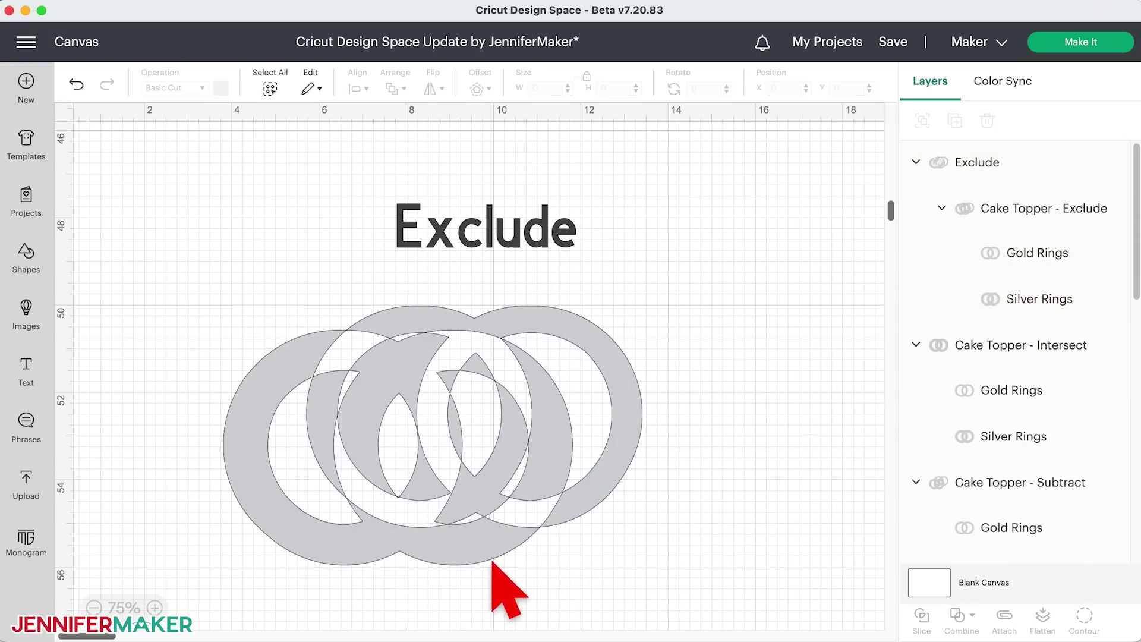
left_click(1070, 299)
left_click_drag(321, 528, 268, 463)
left_click(416, 469)
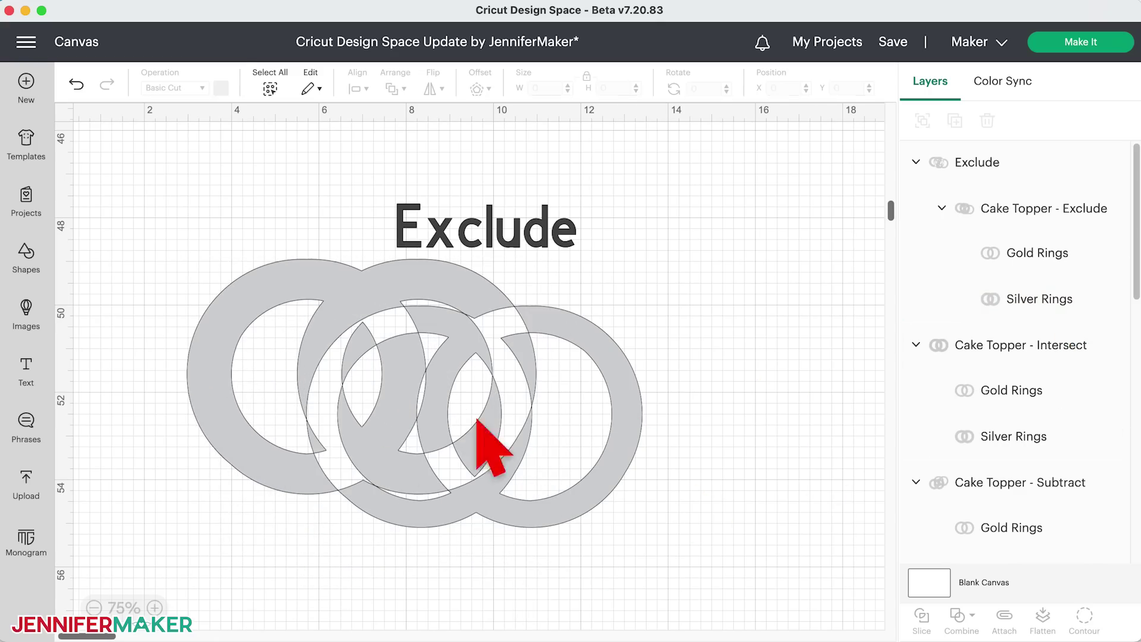
left_click(1064, 303)
left_click_drag(300, 472, 470, 555)
left_click(470, 556)
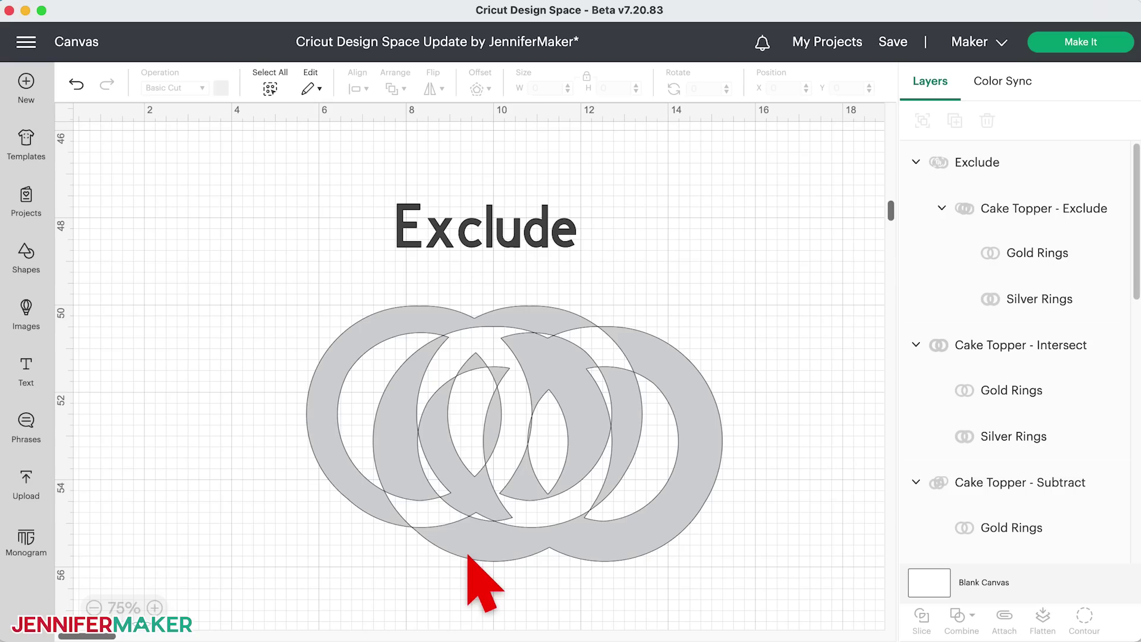
Scroll past the Unite, Subtract and Intersect examples and select the Exclude example's left ring pair.
scroll(777, 537, "up", 5)
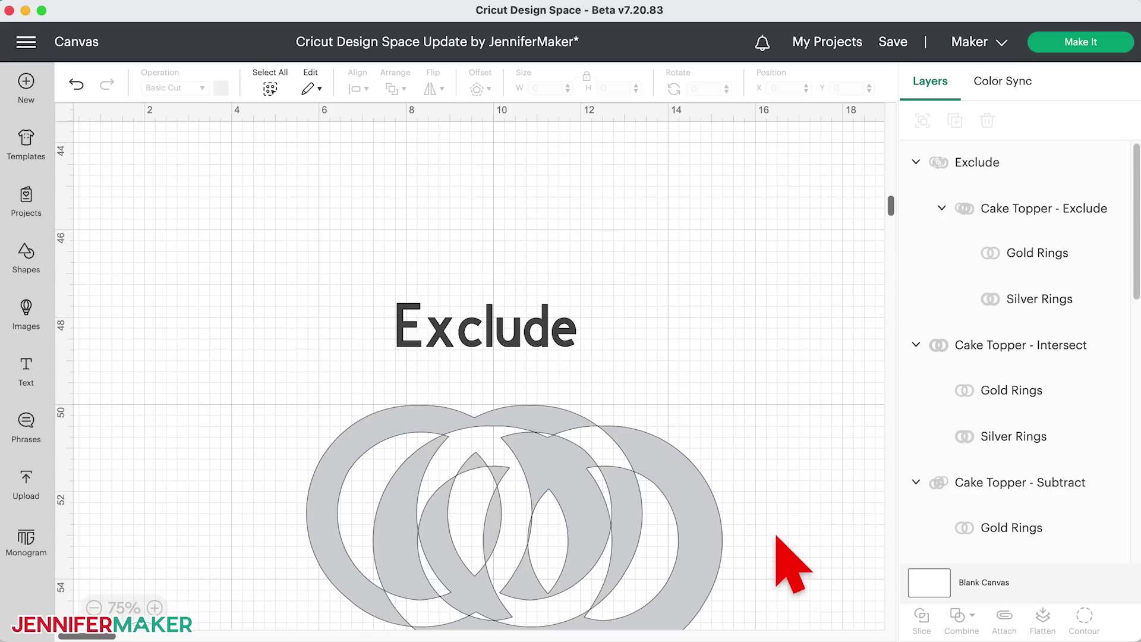
scroll(777, 536, "up", 20)
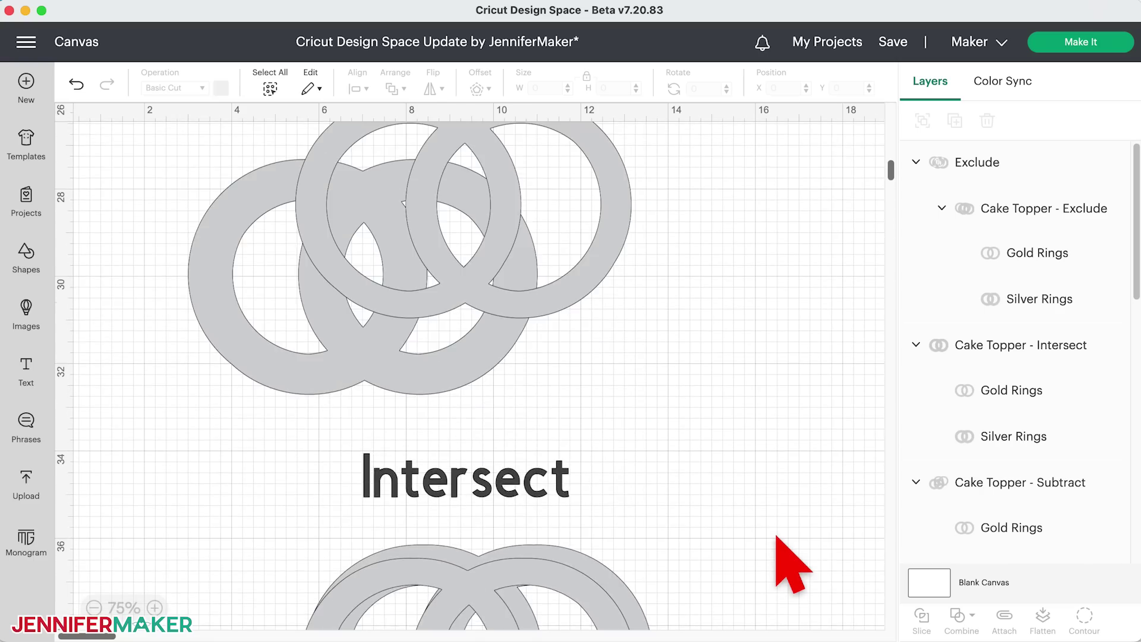
scroll(777, 537, "up", 16)
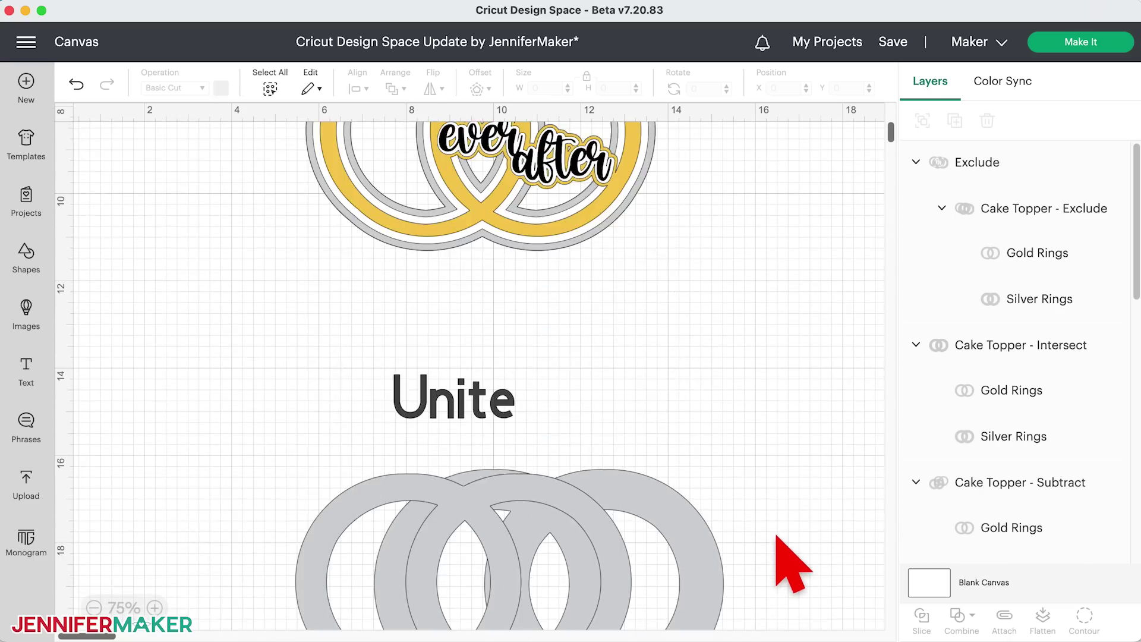
scroll(777, 537, "up", 3)
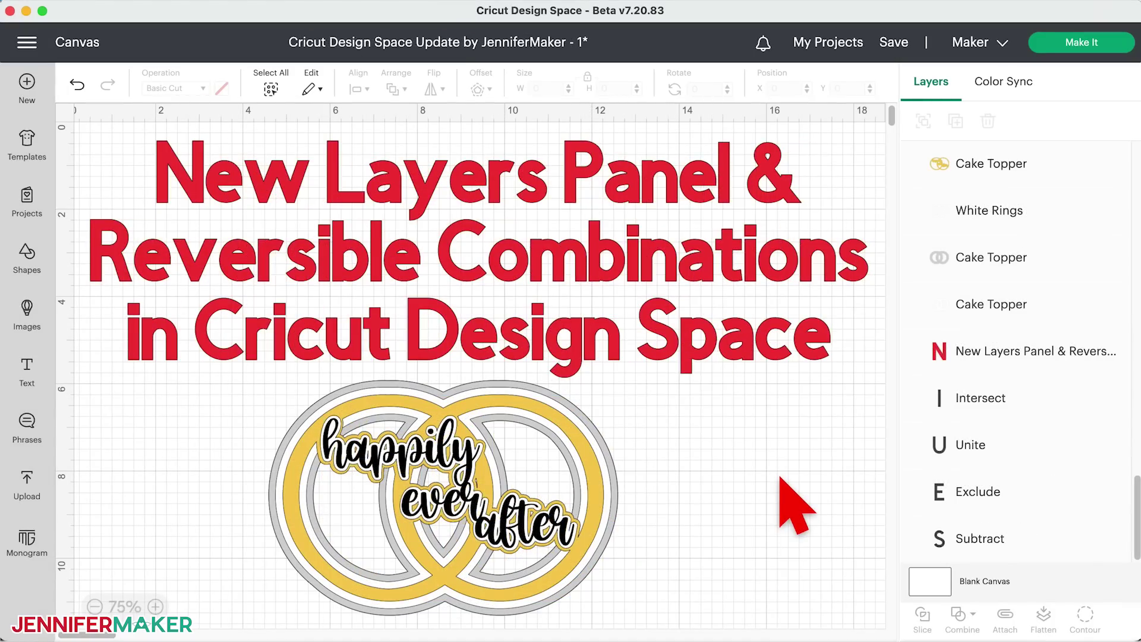
scroll(810, 562, "down", 12)
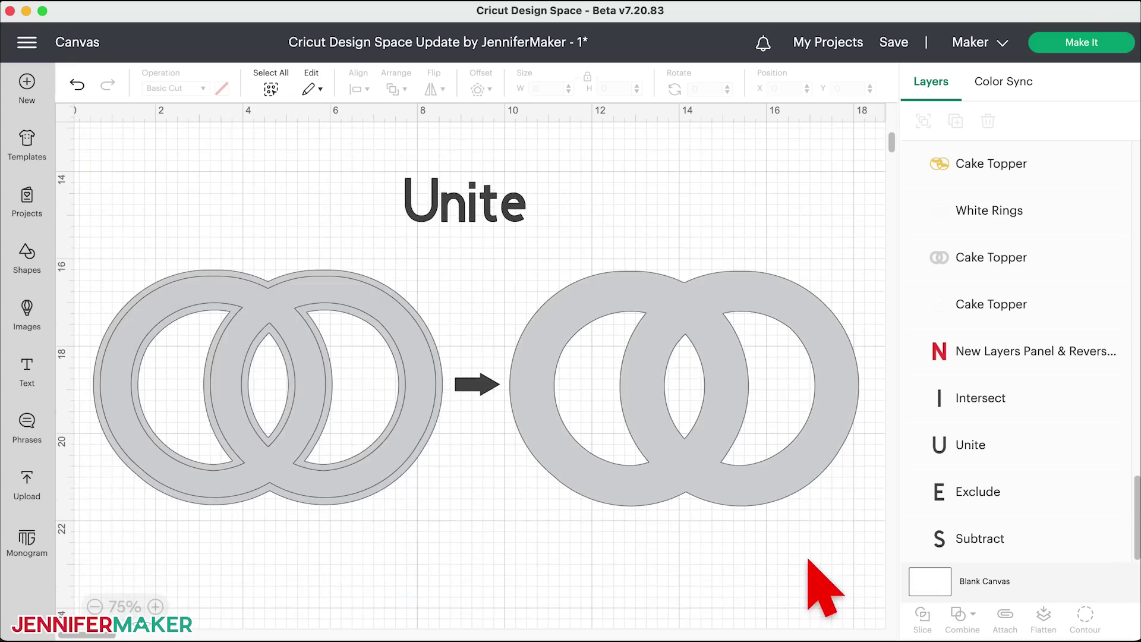
scroll(810, 562, "down", 10)
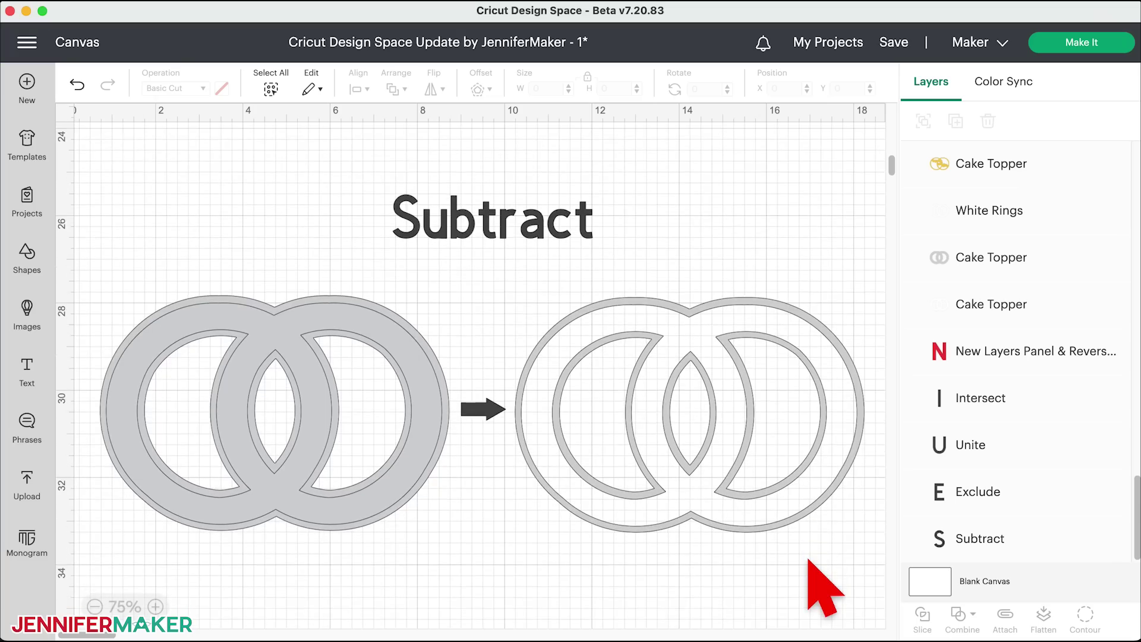
scroll(810, 562, "down", 1)
scroll(810, 561, "down", 12)
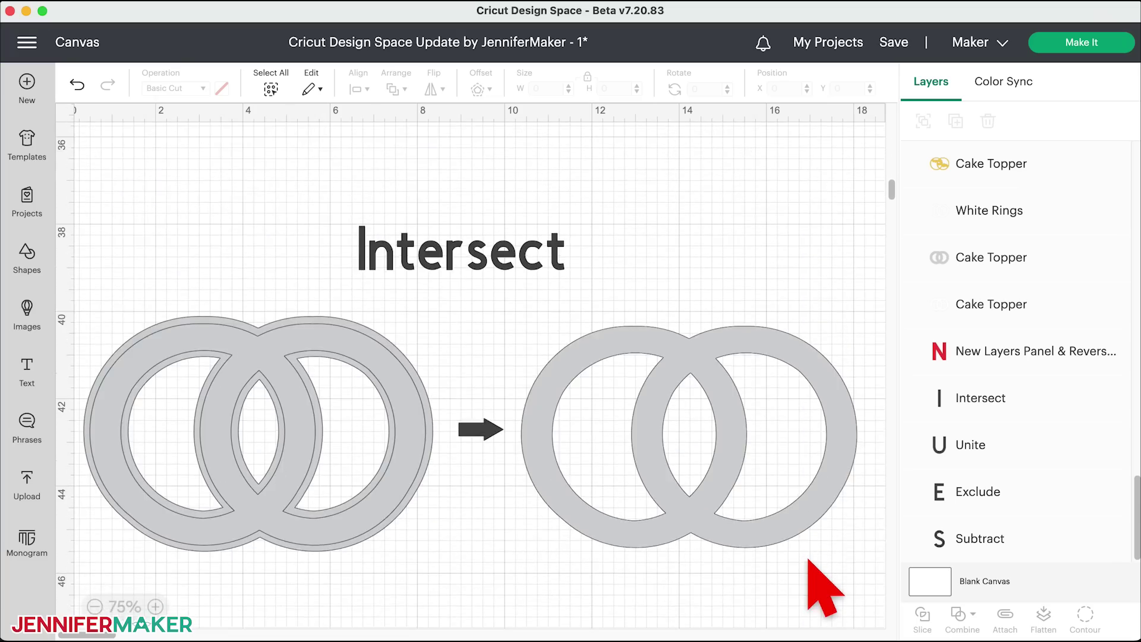
scroll(824, 588, "down", 2)
scroll(809, 562, "down", 12)
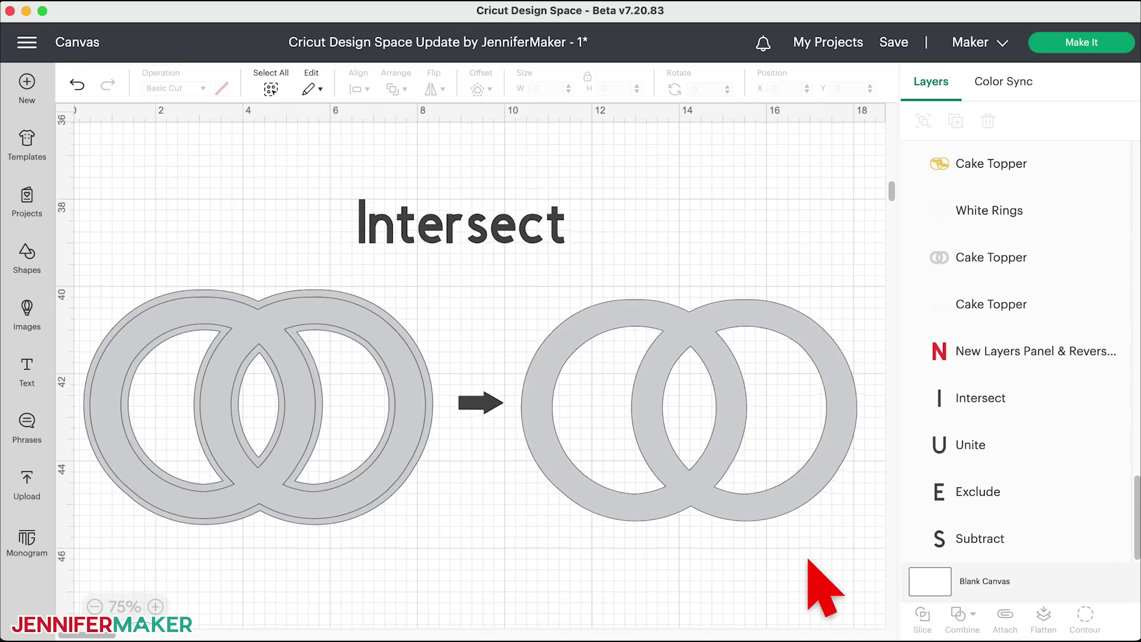
scroll(810, 562, "down", 3)
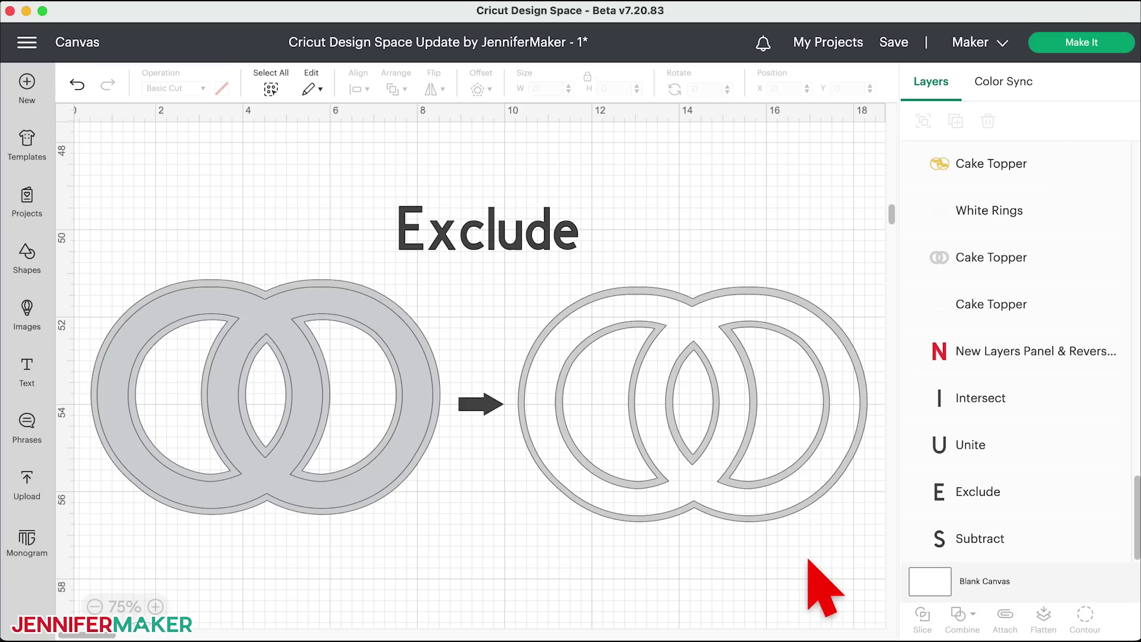
left_click(390, 476)
Move the ring pair onto empty canvas, then apply and undo Unite and Subtract.
scroll(566, 538, "down", 10)
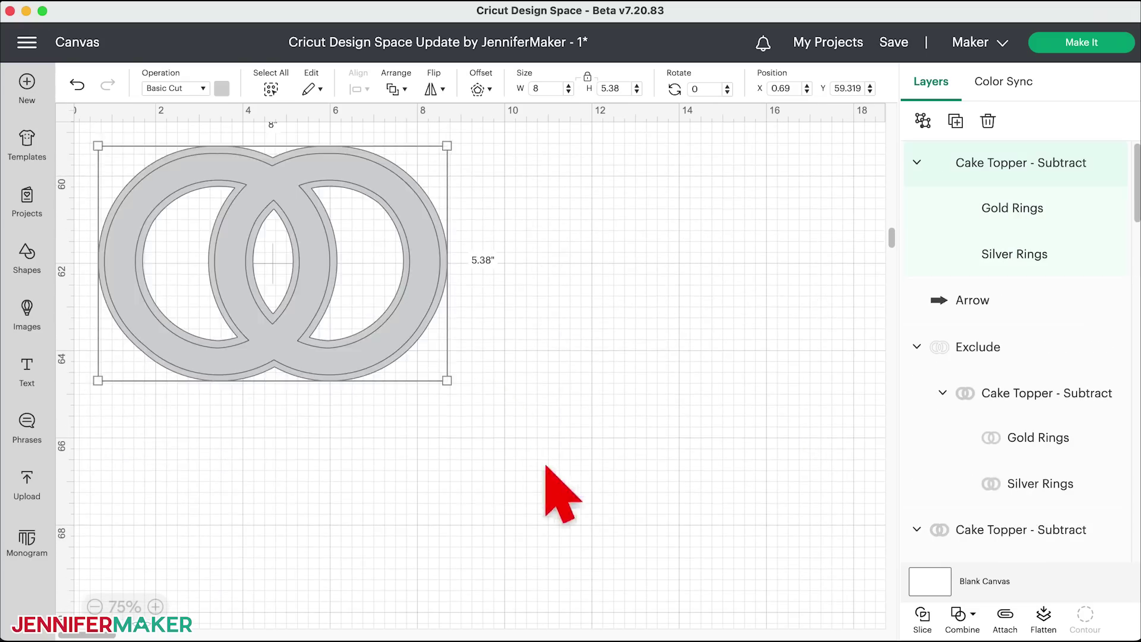
left_click_drag(395, 343, 612, 460)
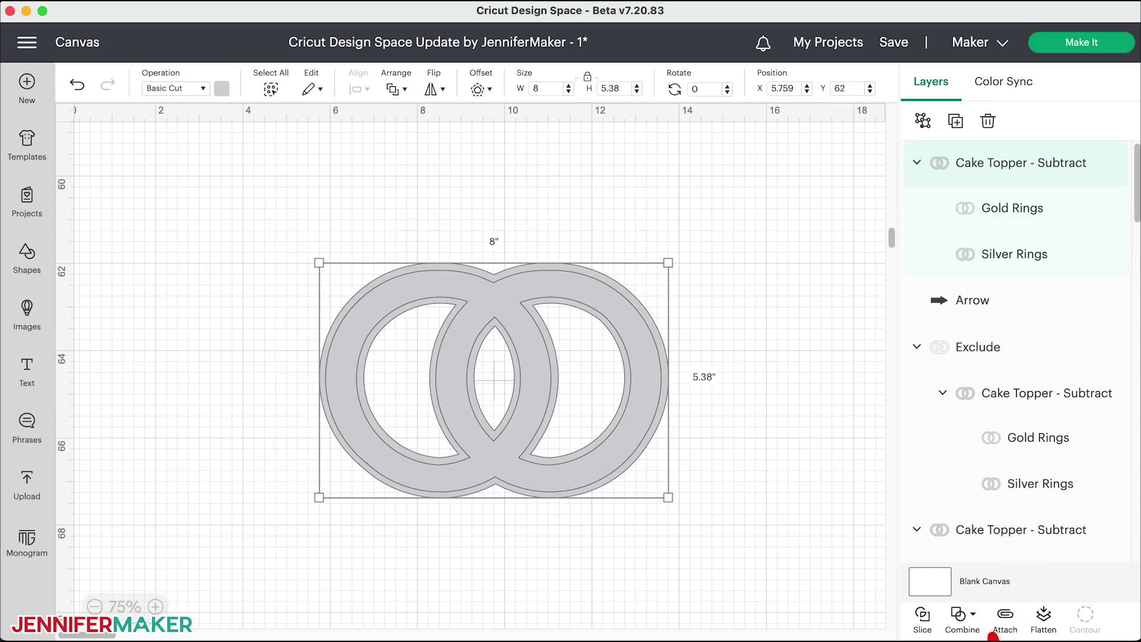
left_click(963, 614)
left_click(999, 523)
left_click(963, 616)
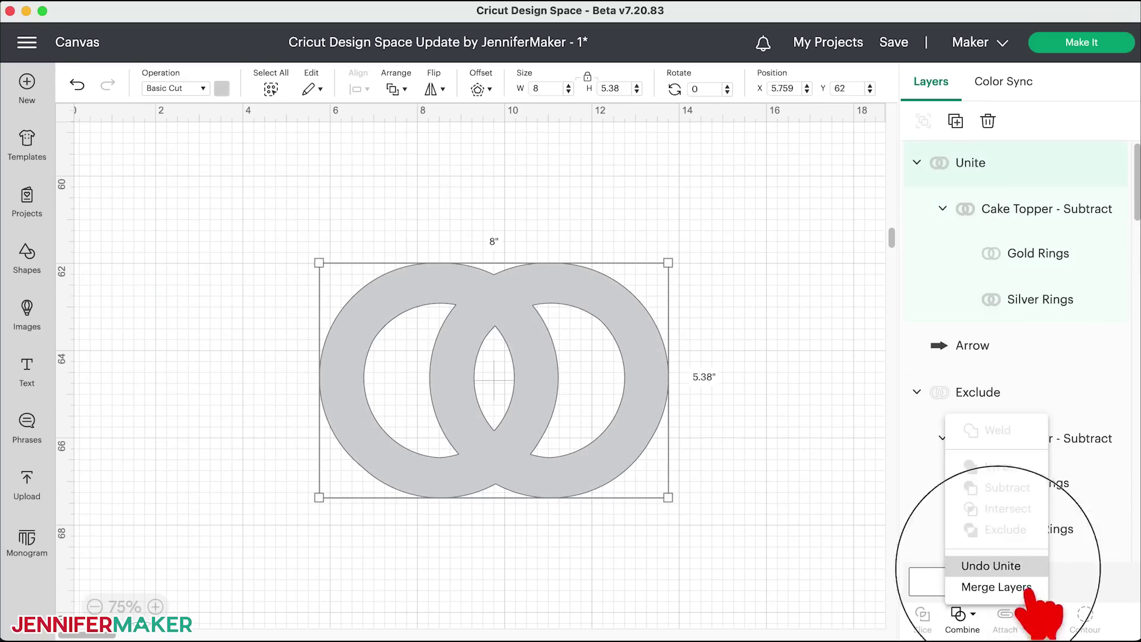
left_click(999, 563)
left_click(963, 615)
left_click(999, 542)
left_click(963, 615)
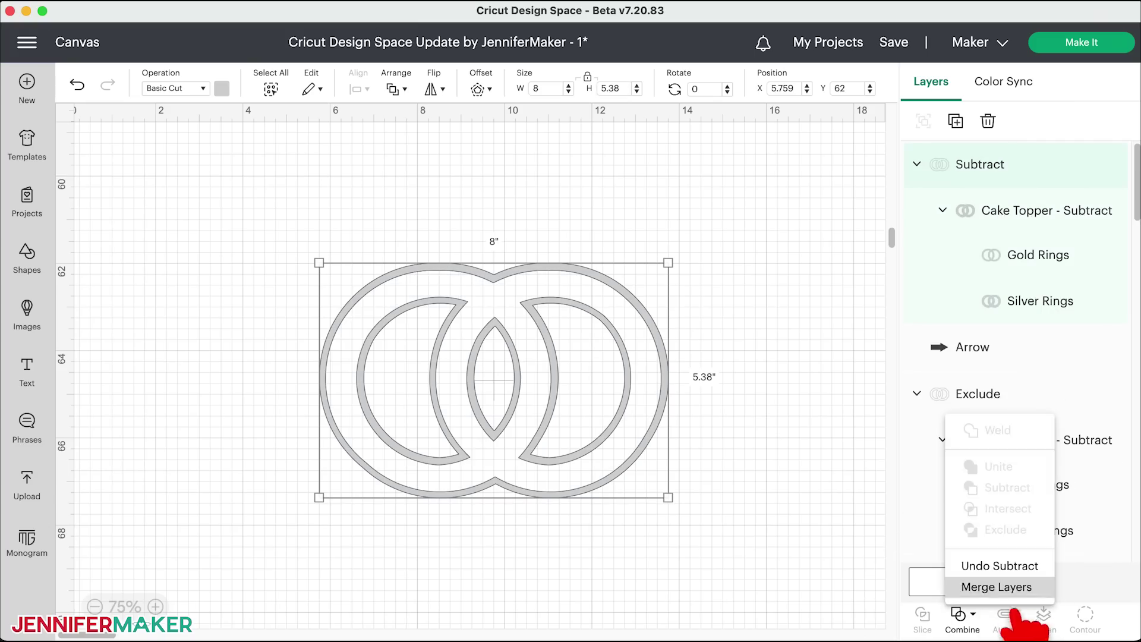
left_click(999, 563)
Apply and undo Intersect, then Exclude, on the ring pair.
left_click(963, 616)
left_click(999, 566)
left_click(963, 616)
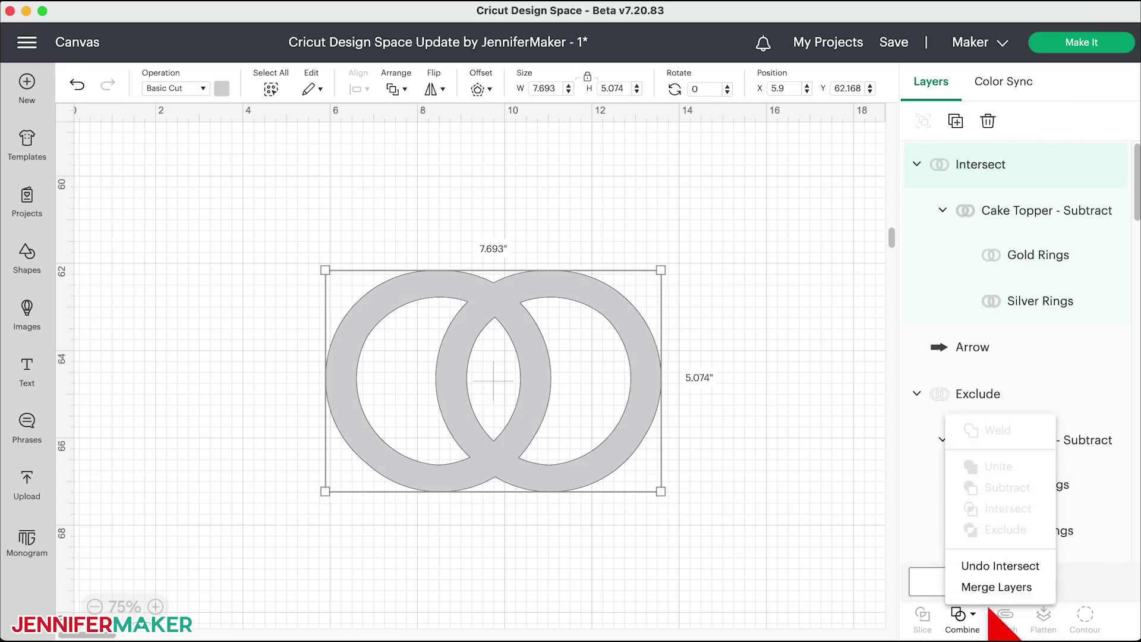
left_click(998, 563)
left_click(963, 615)
left_click(1005, 586)
left_click(964, 615)
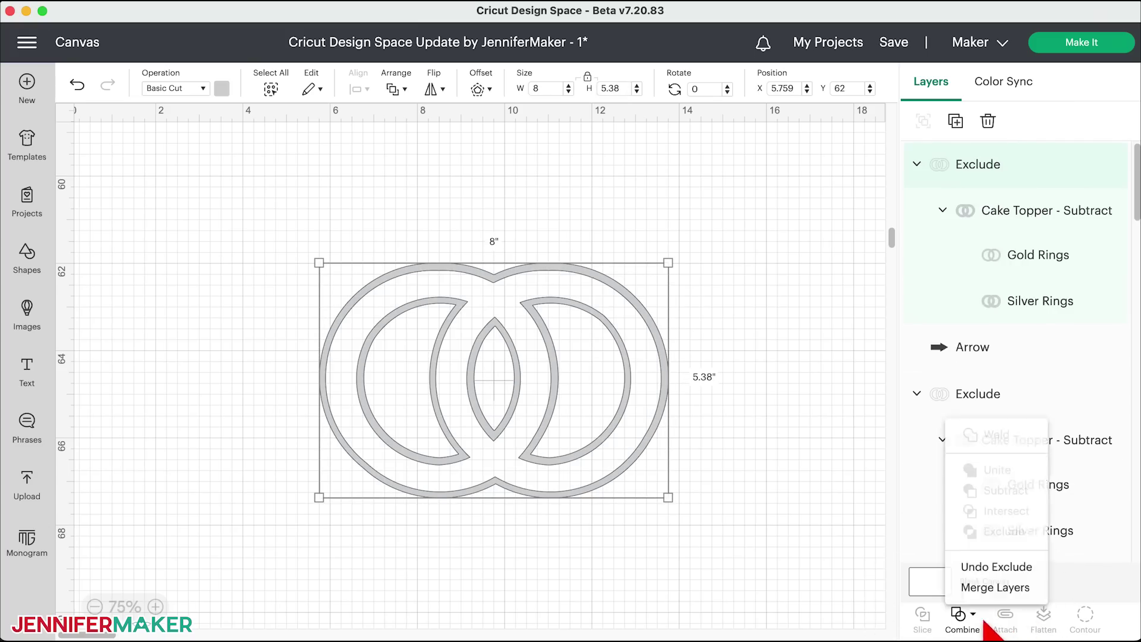
left_click(998, 565)
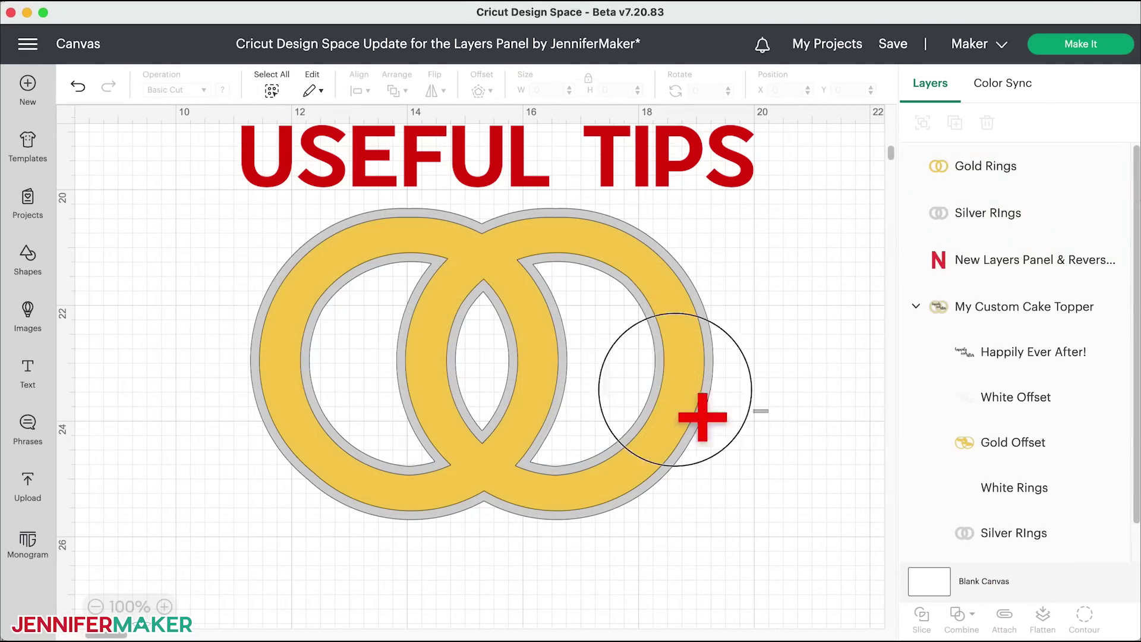
Unite the gold and silver rings and subtract a small heart at their bottom overlap.
left_click_drag(683, 413, 234, 311)
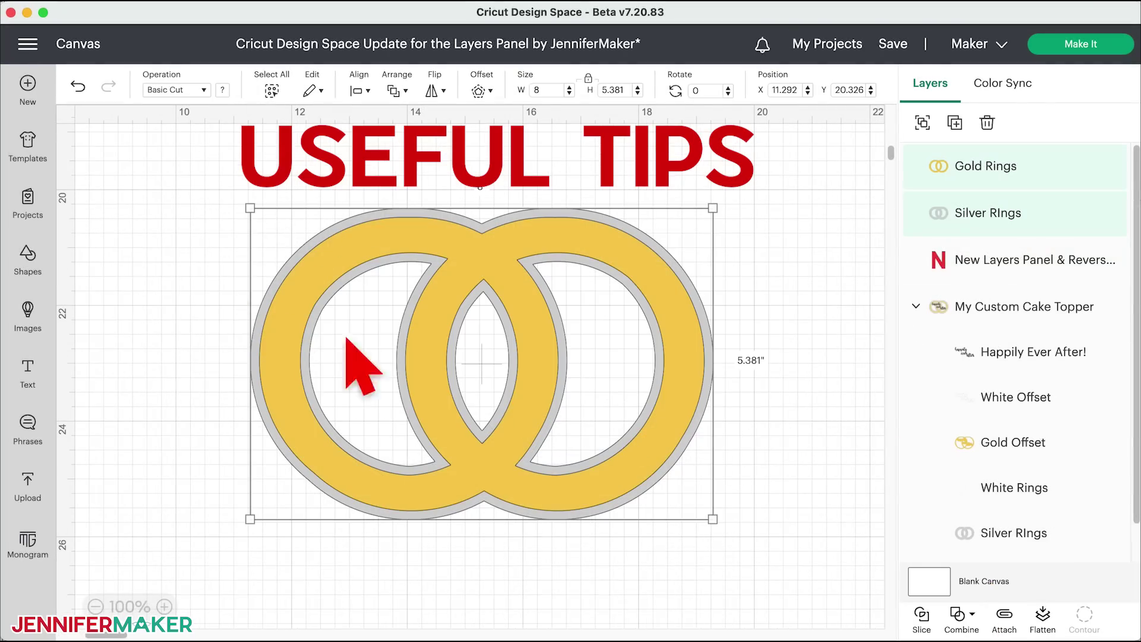
left_click(958, 617)
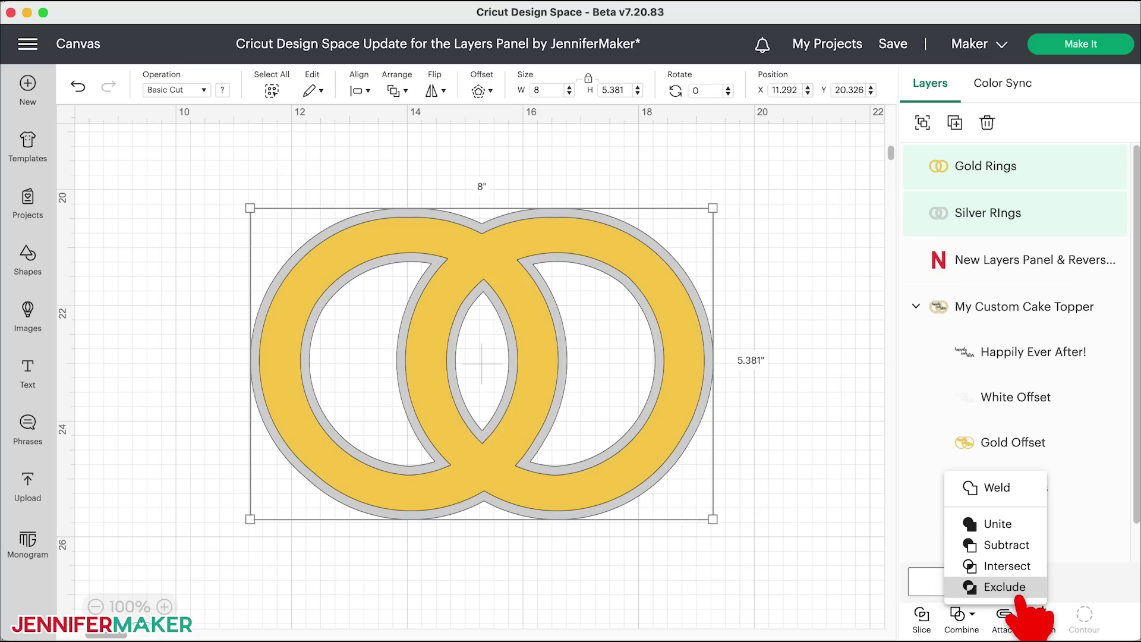
left_click(998, 524)
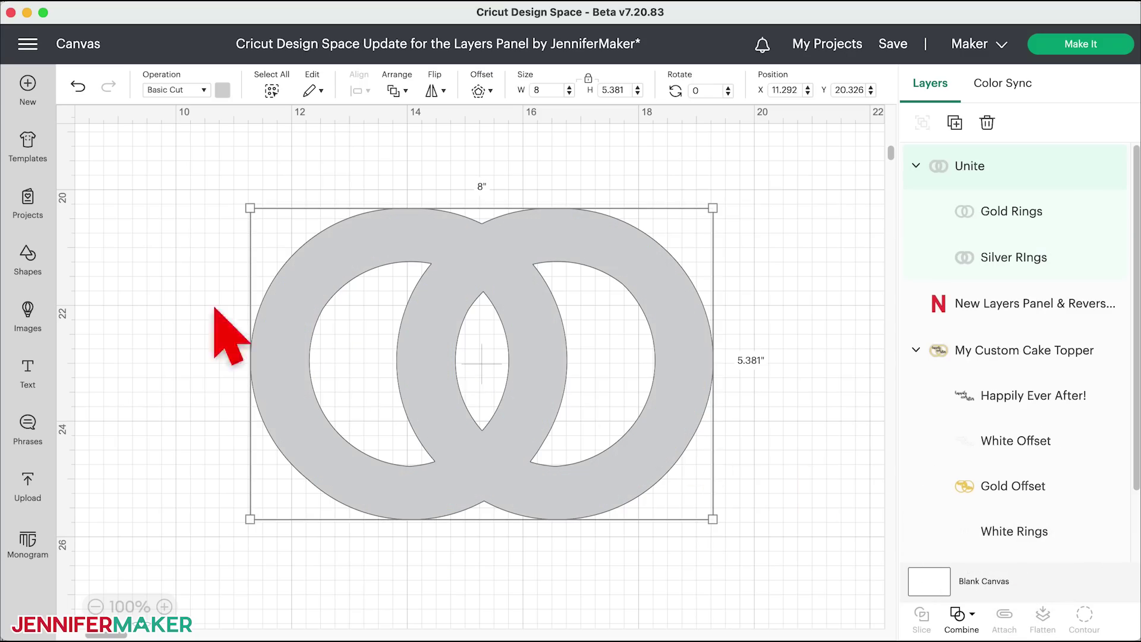
left_click(28, 261)
left_click(169, 226)
left_click_drag(221, 255, 482, 470)
left_click_drag(648, 565, 324, 346)
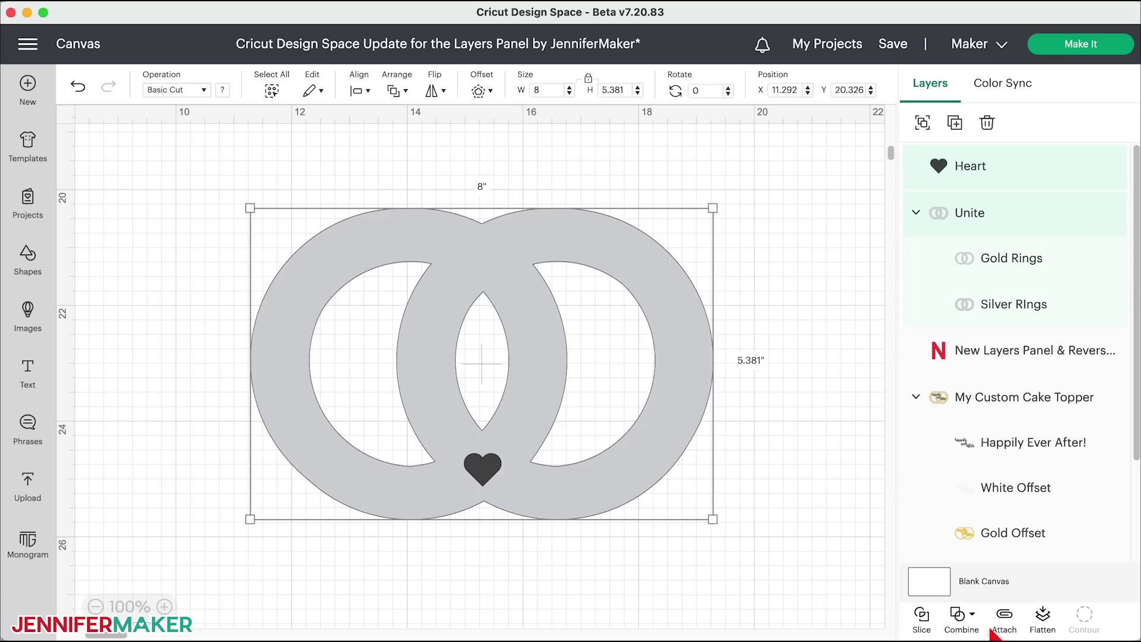
left_click(962, 618)
left_click(1006, 508)
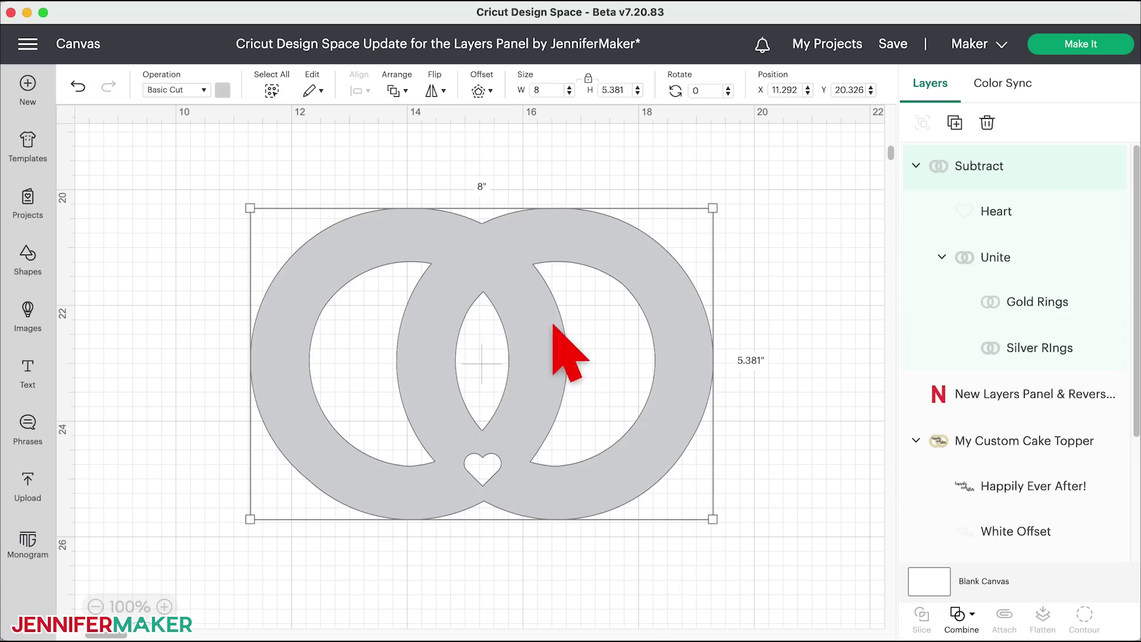
Duplicate the heart-cut rings, offset the copy down-right, and combine both with Exclude.
left_click(955, 122)
left_click_drag(553, 267, 743, 333)
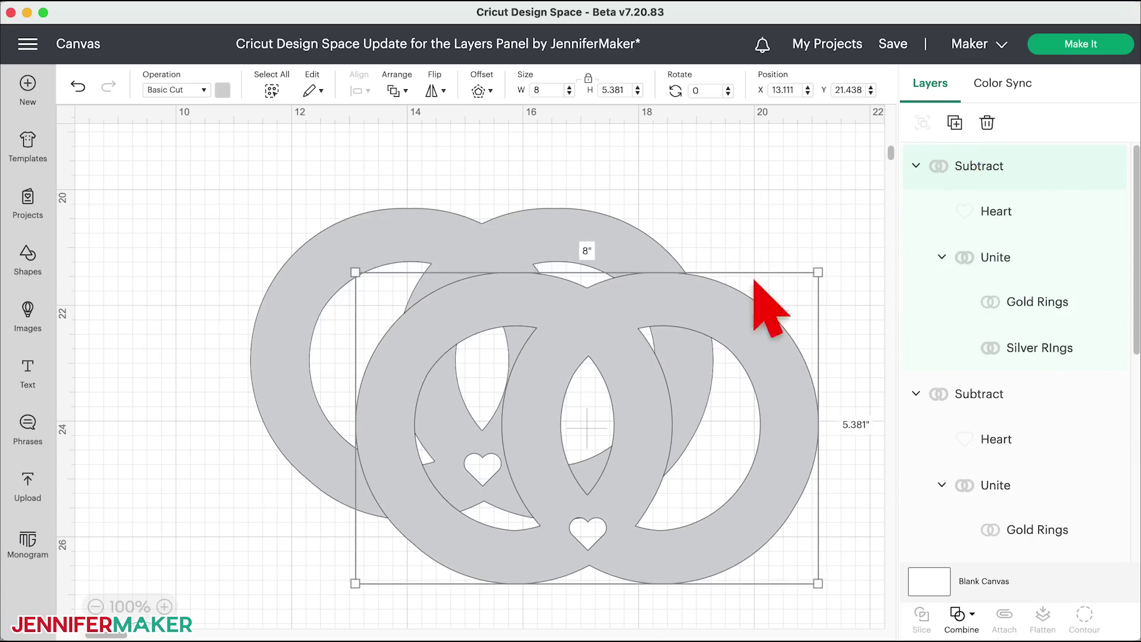
left_click_drag(734, 181, 547, 333)
left_click(962, 618)
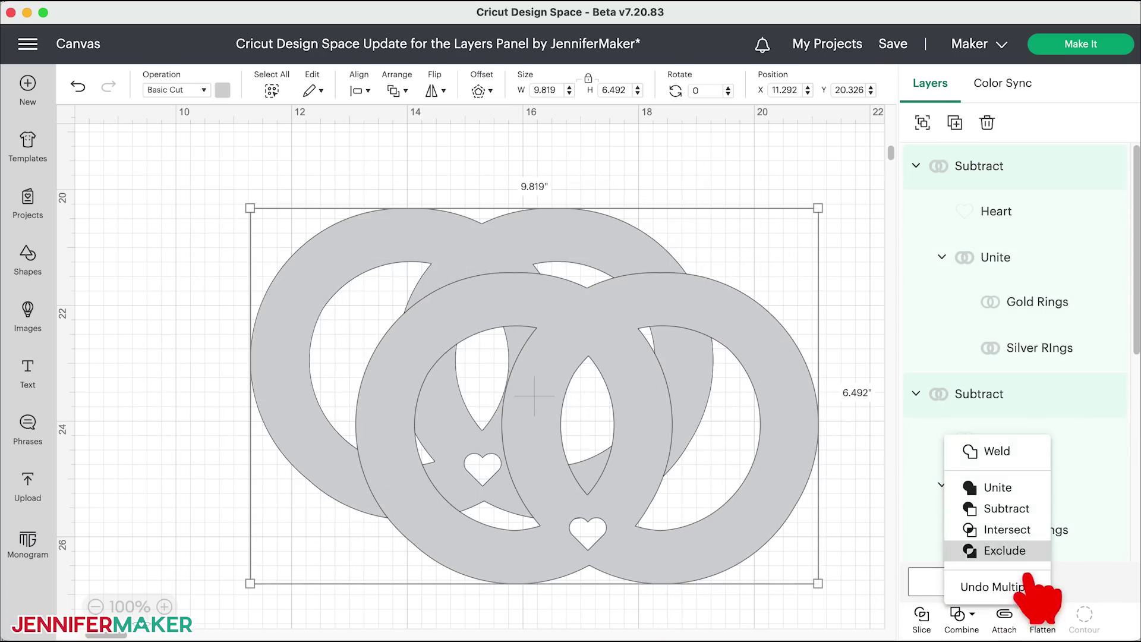
left_click(1006, 547)
Test-move the Gold Rings inside the Exclude group to see new cut-outs, then undo and reselect the design.
left_click_drag(767, 370, 693, 333)
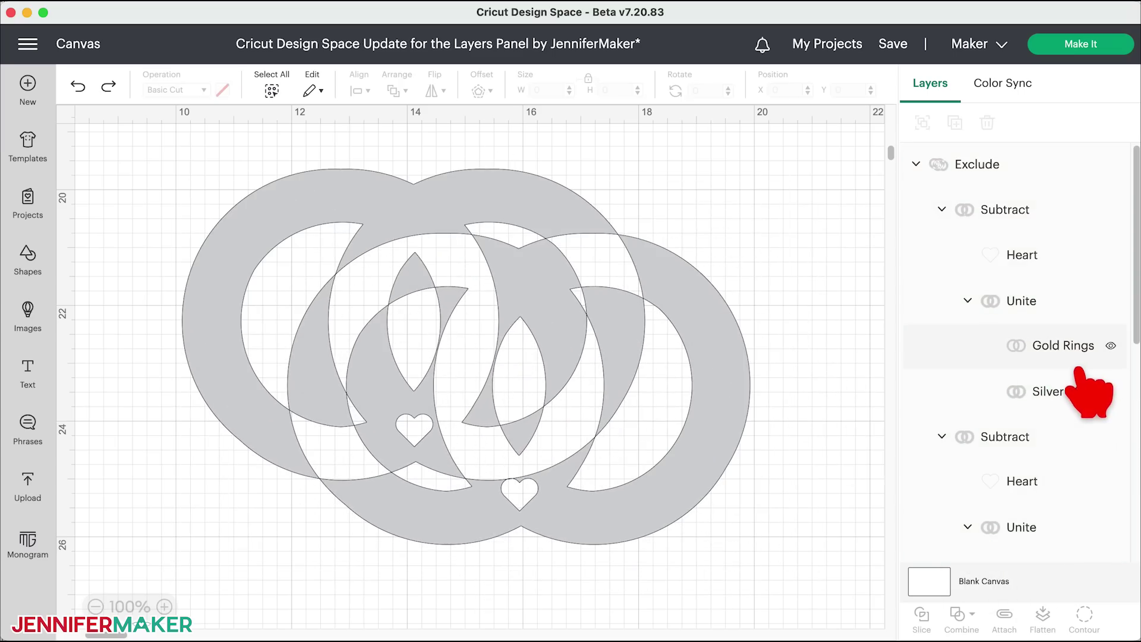
left_click(1078, 357)
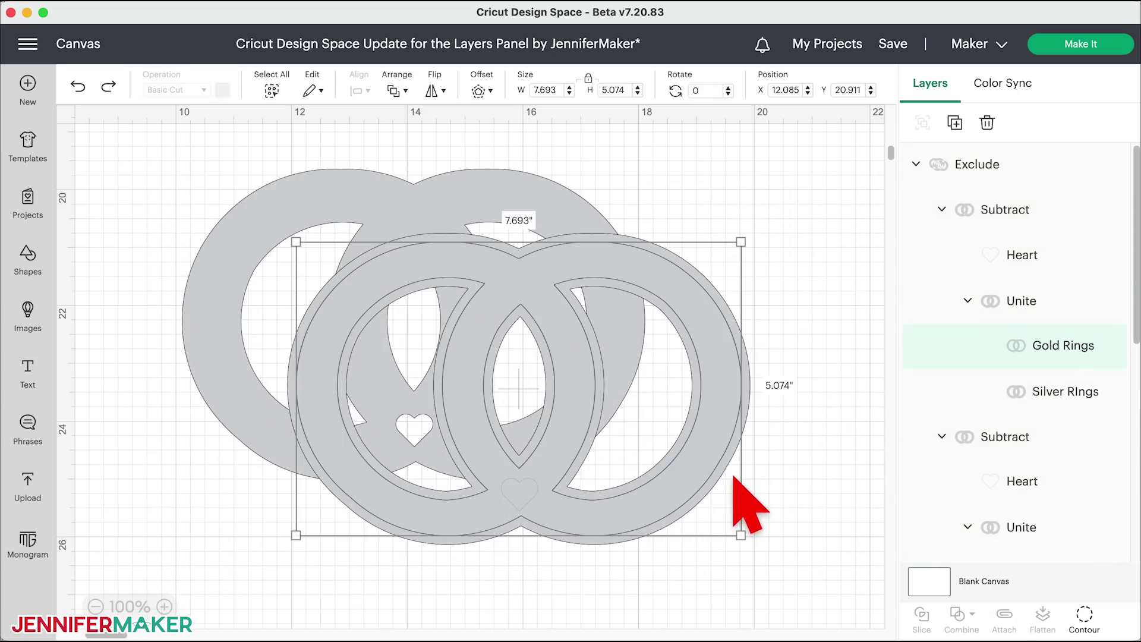
left_click_drag(741, 499, 747, 297)
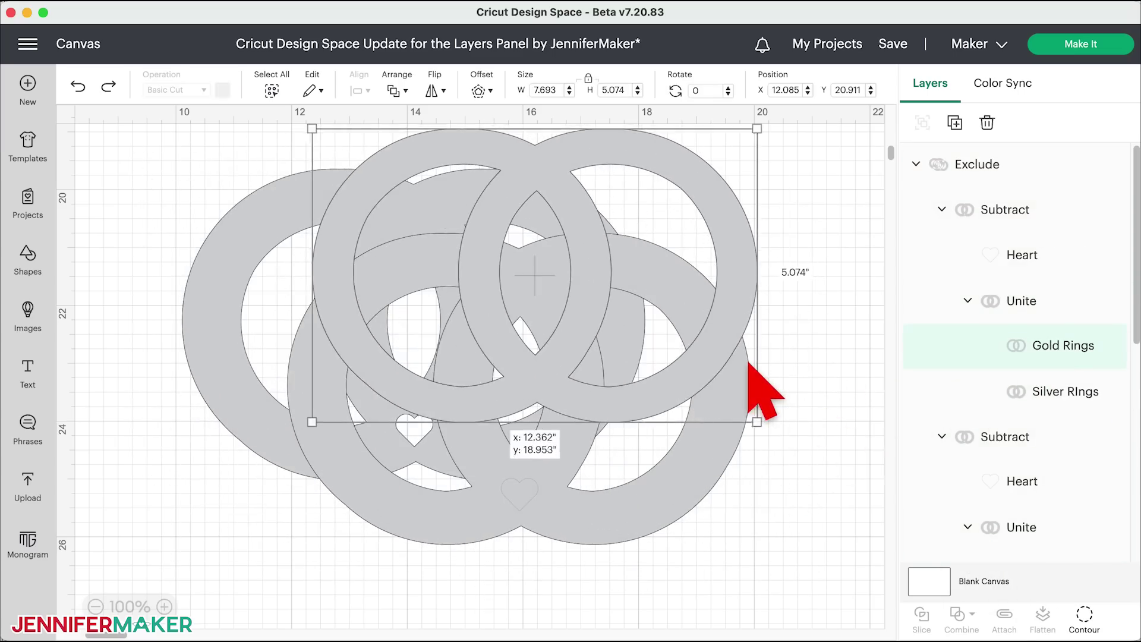
left_click(747, 299)
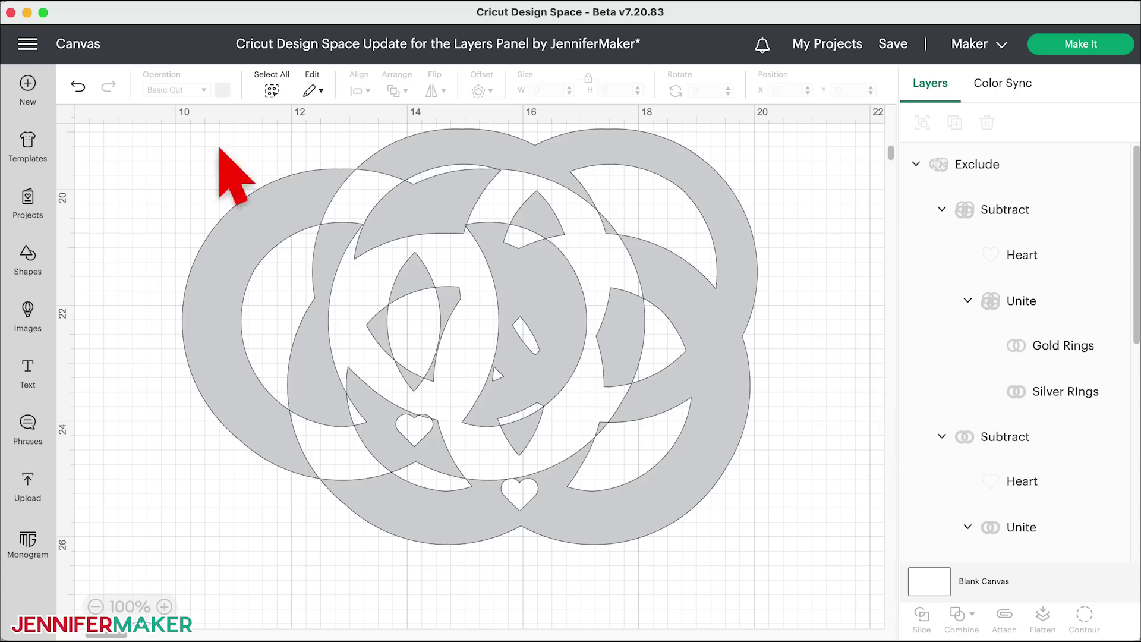
key("super+z")
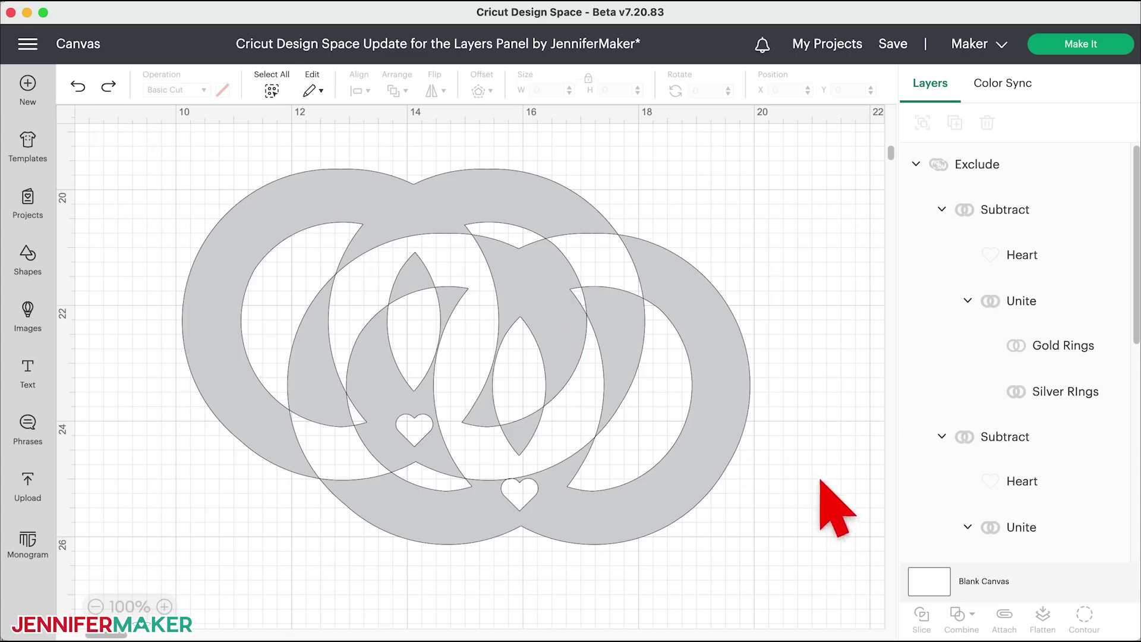
left_click(731, 437)
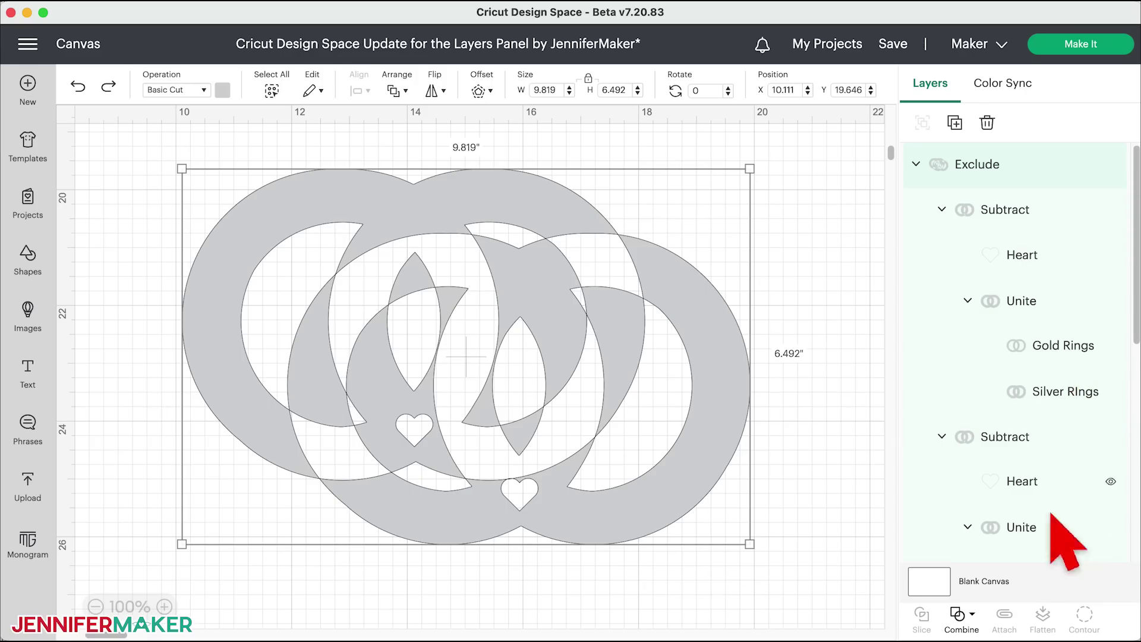
Flatten the Exclude group with Merge Layers, nudge it down, then undo the move.
scroll(1066, 555, "down", 5)
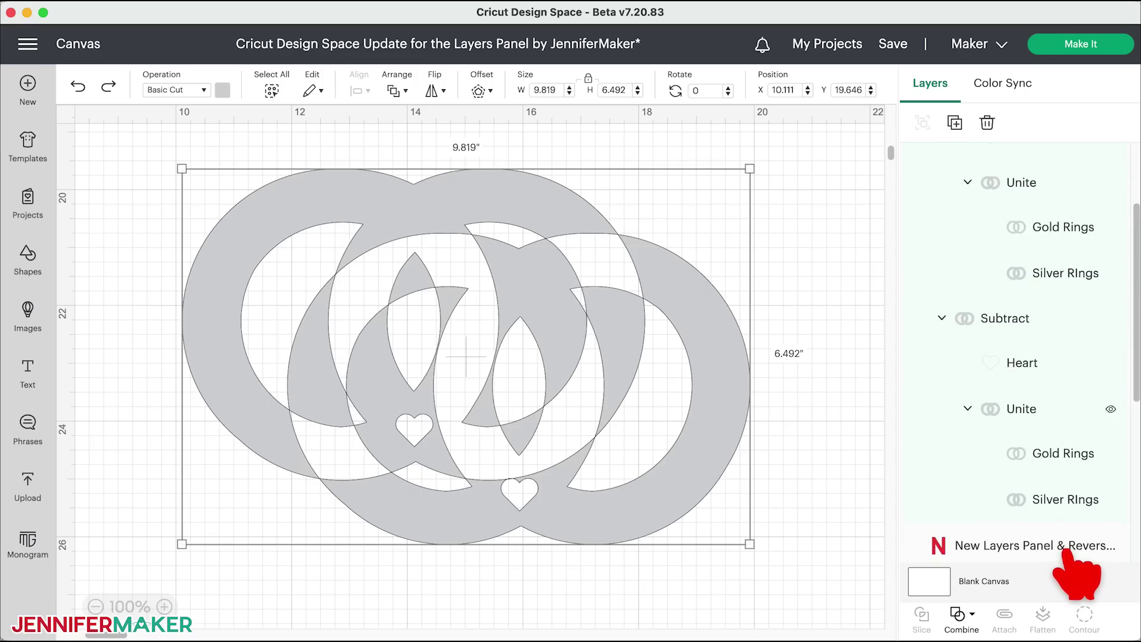
scroll(1064, 547, "up", 5)
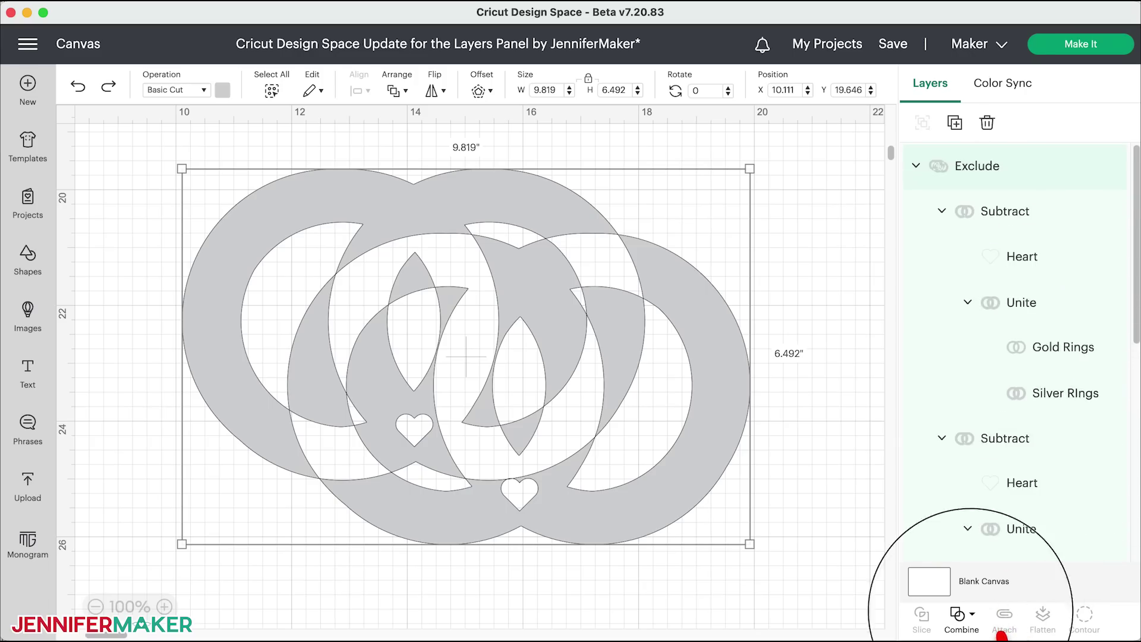
left_click(975, 616)
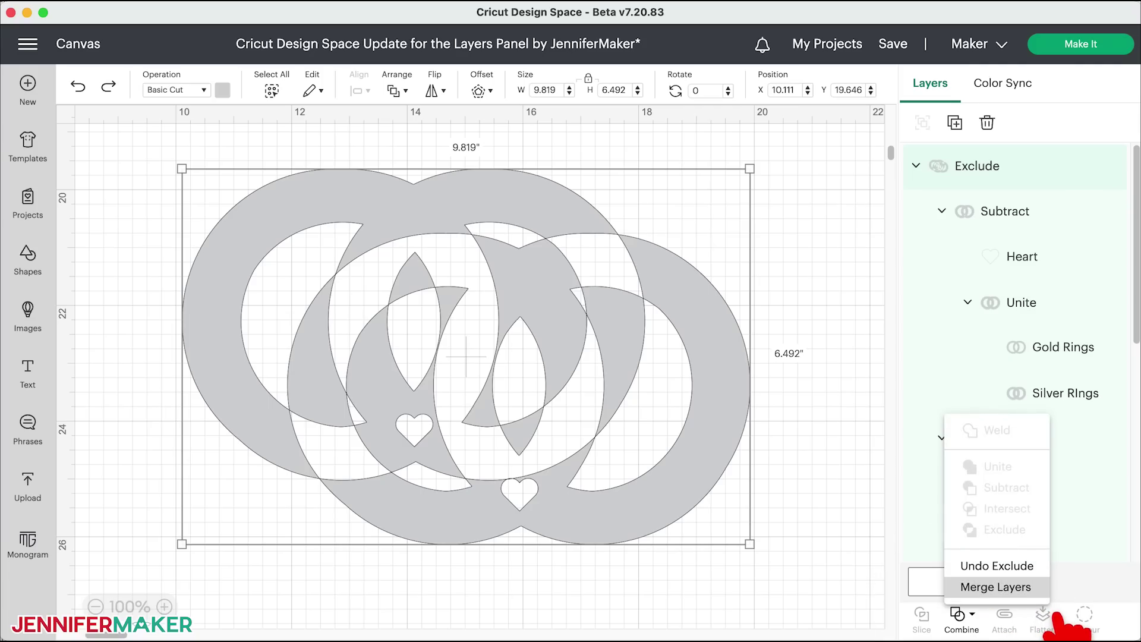
left_click(1035, 587)
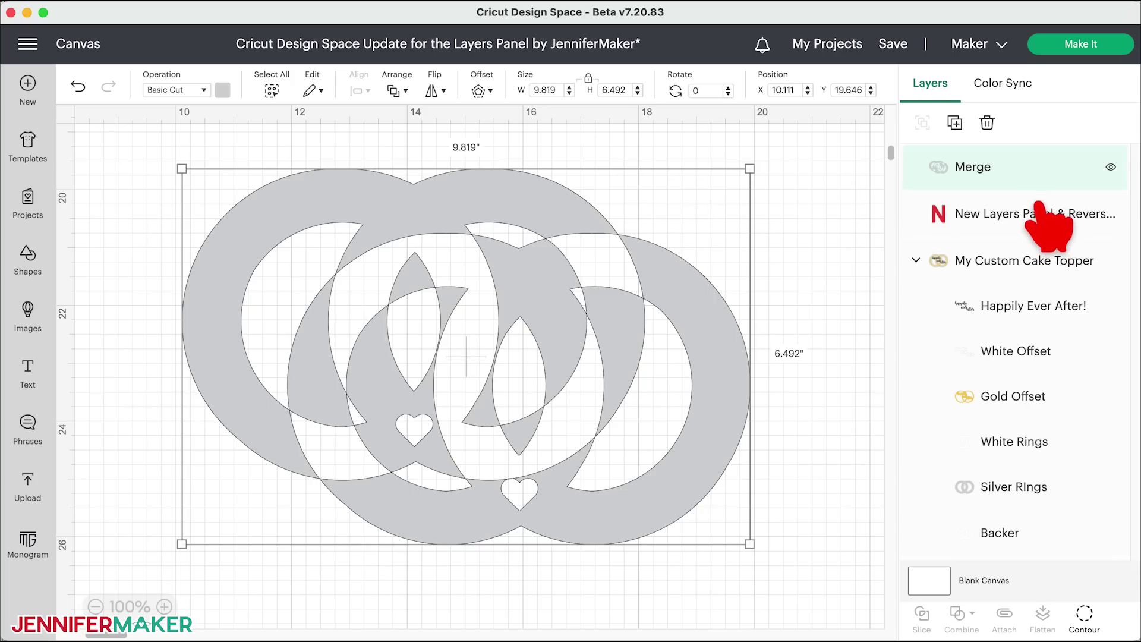
left_click_drag(734, 322, 725, 365)
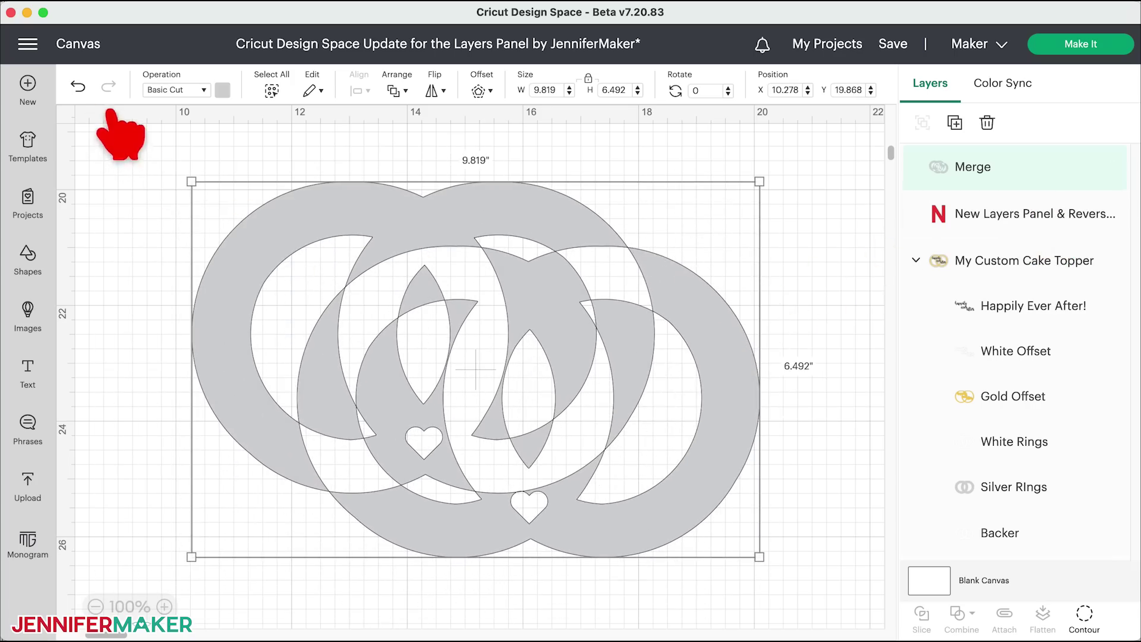
left_click(78, 86)
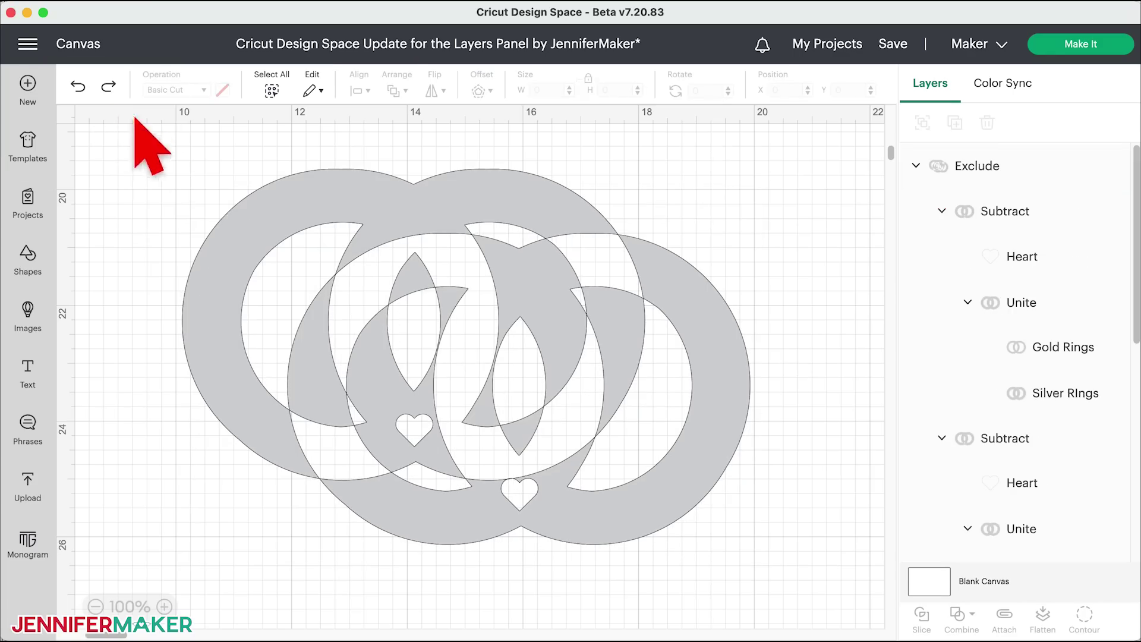
Reselect the ring design, apply Merge Layers again, nudge it down, and undo the move.
left_click(351, 212)
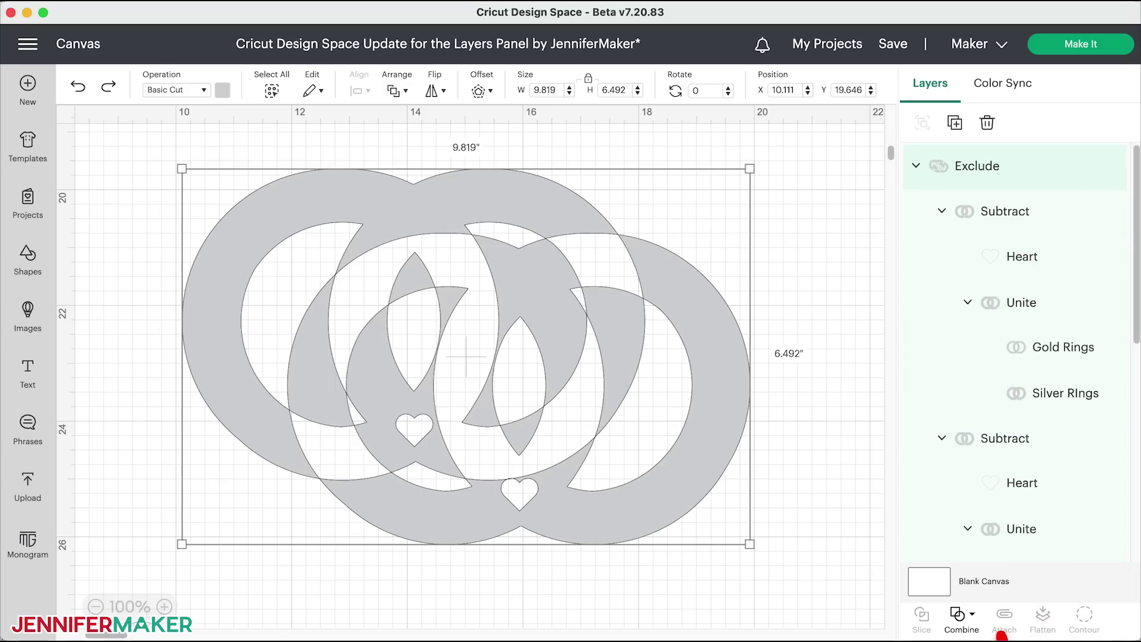
left_click(969, 617)
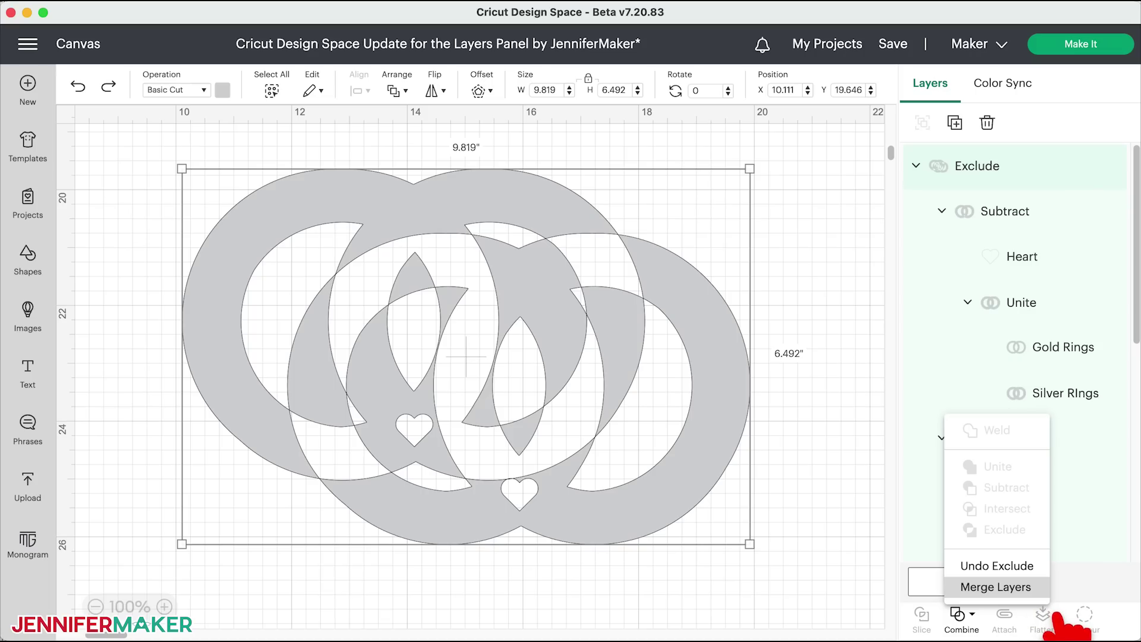
left_click(997, 587)
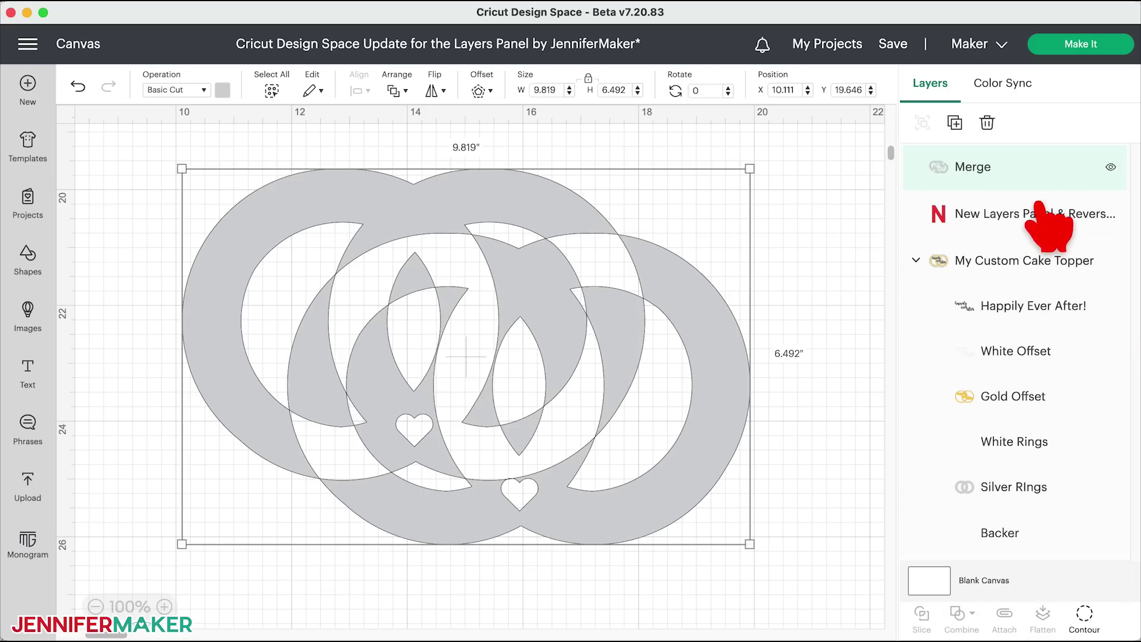
left_click_drag(711, 319, 714, 344)
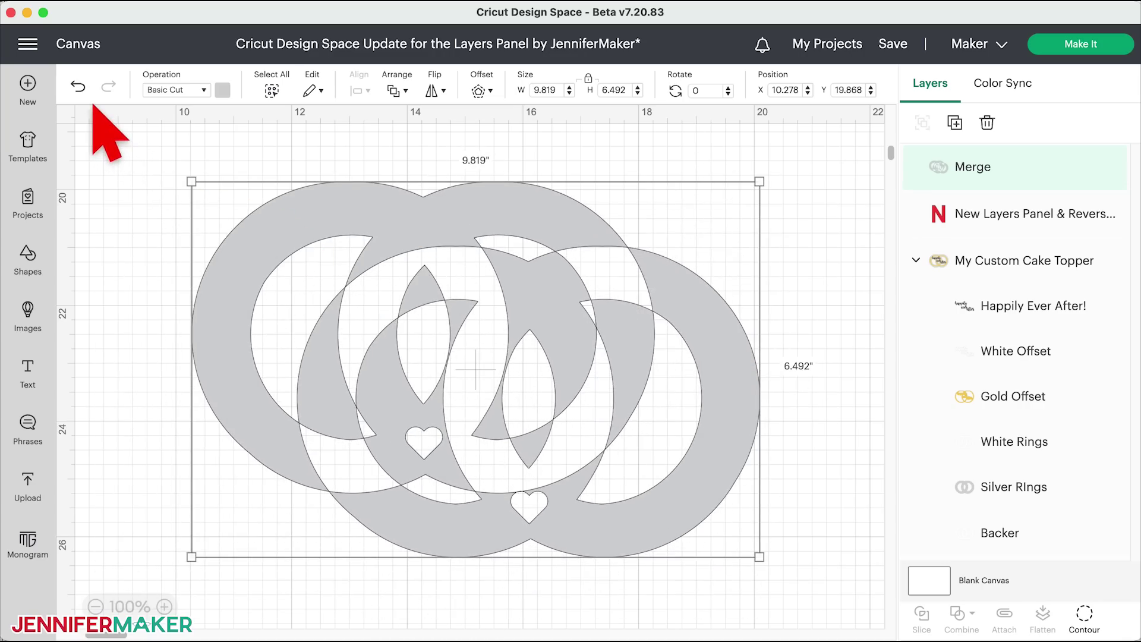
left_click(81, 90)
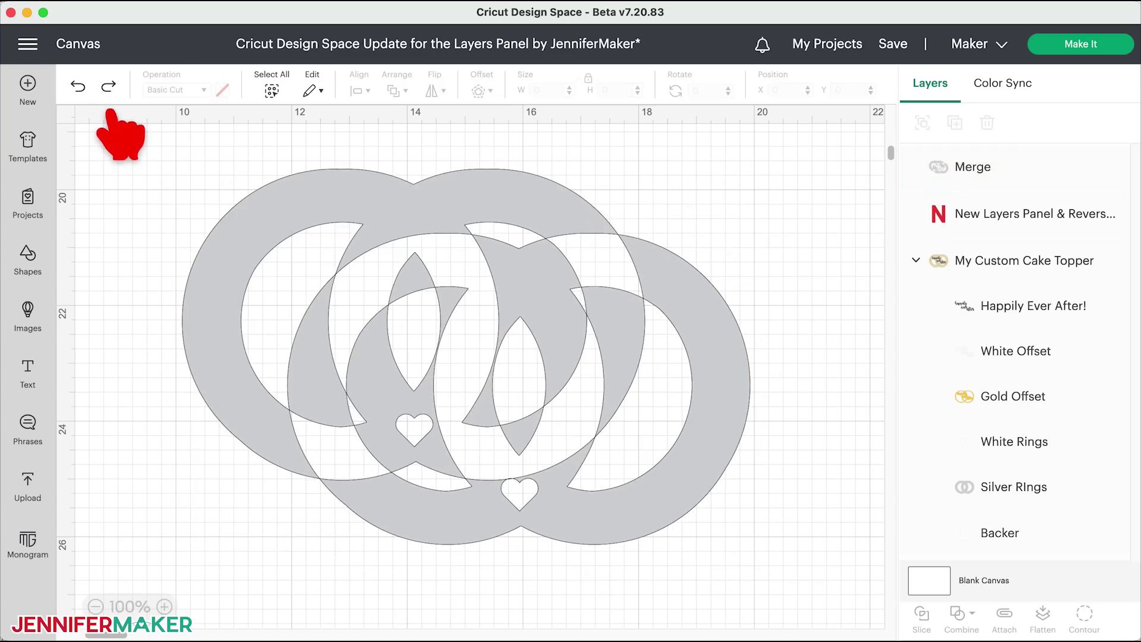
Undo the merge, add a name in capitals across the rings' centre, and slice it with the rings.
left_click(78, 87)
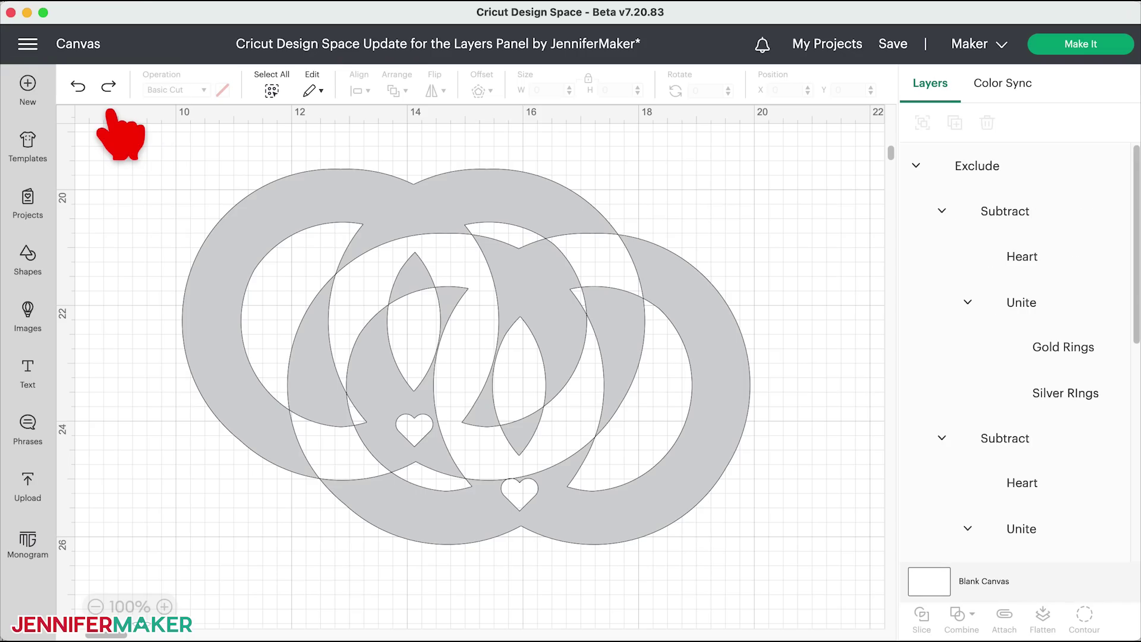
left_click(42, 388)
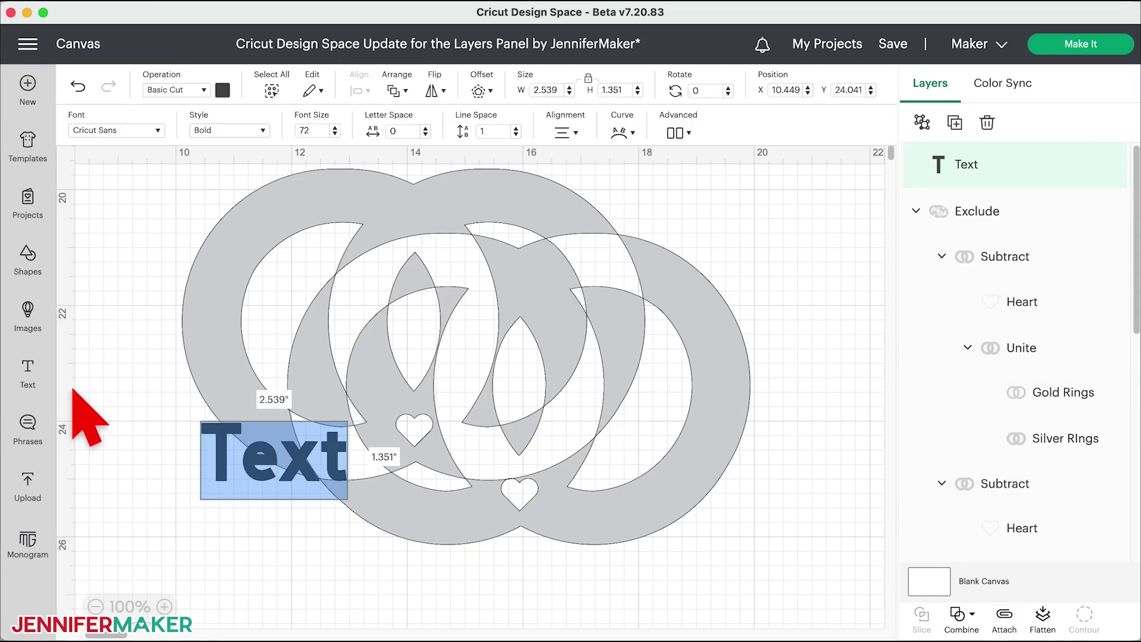
type("JENNIFER")
left_click_drag(217, 479, 351, 386)
left_click_drag(777, 499, 256, 352)
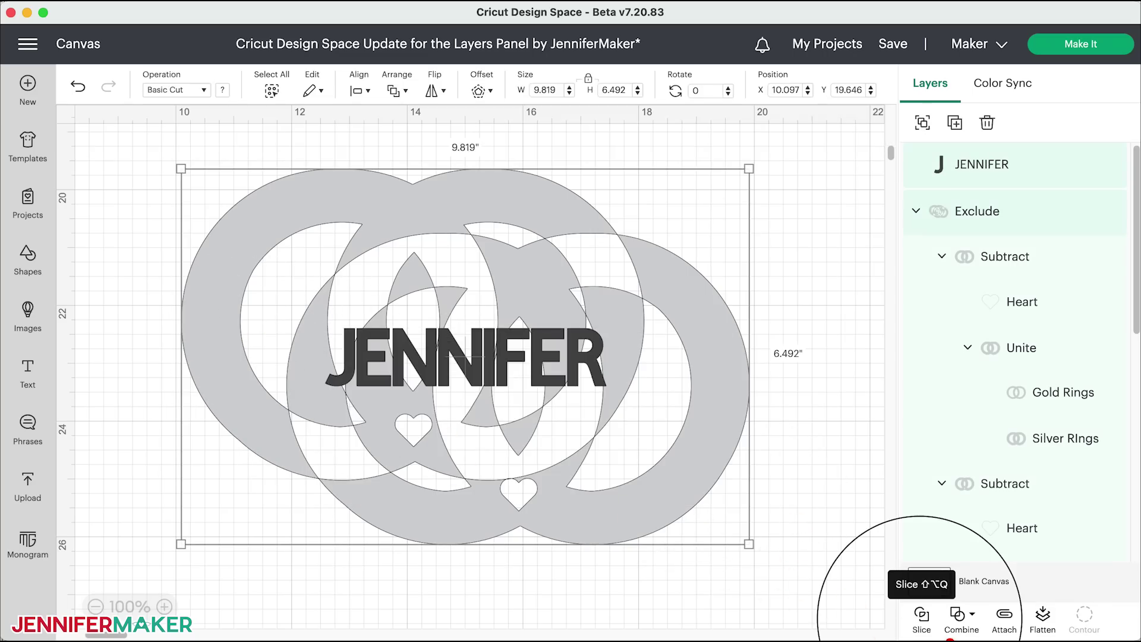
left_click(925, 622)
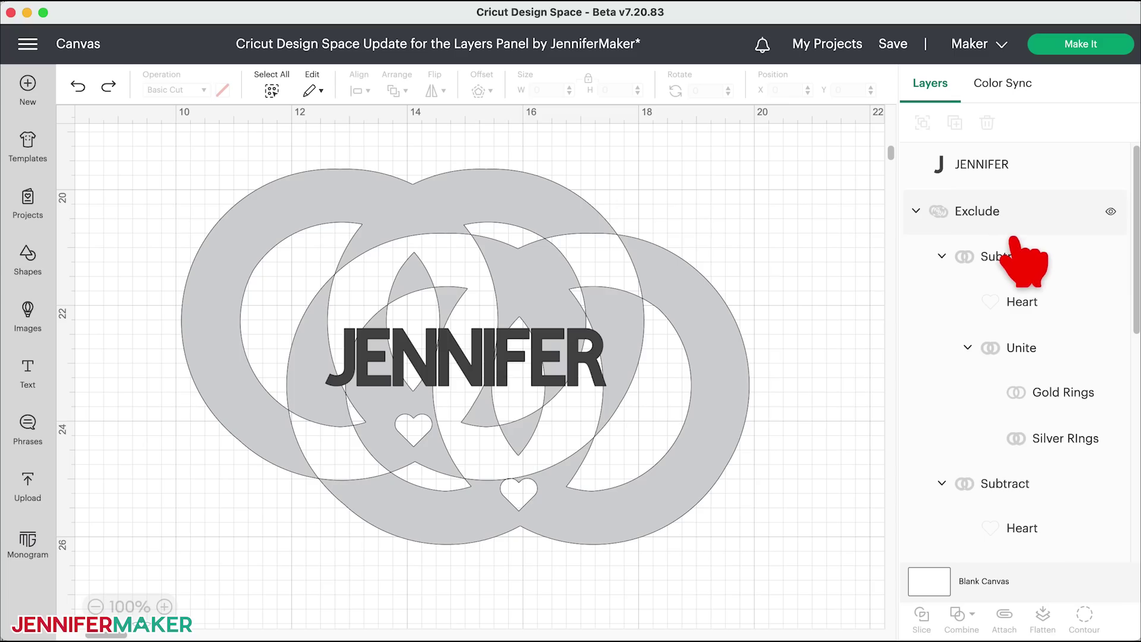
left_click_drag(833, 526, 188, 263)
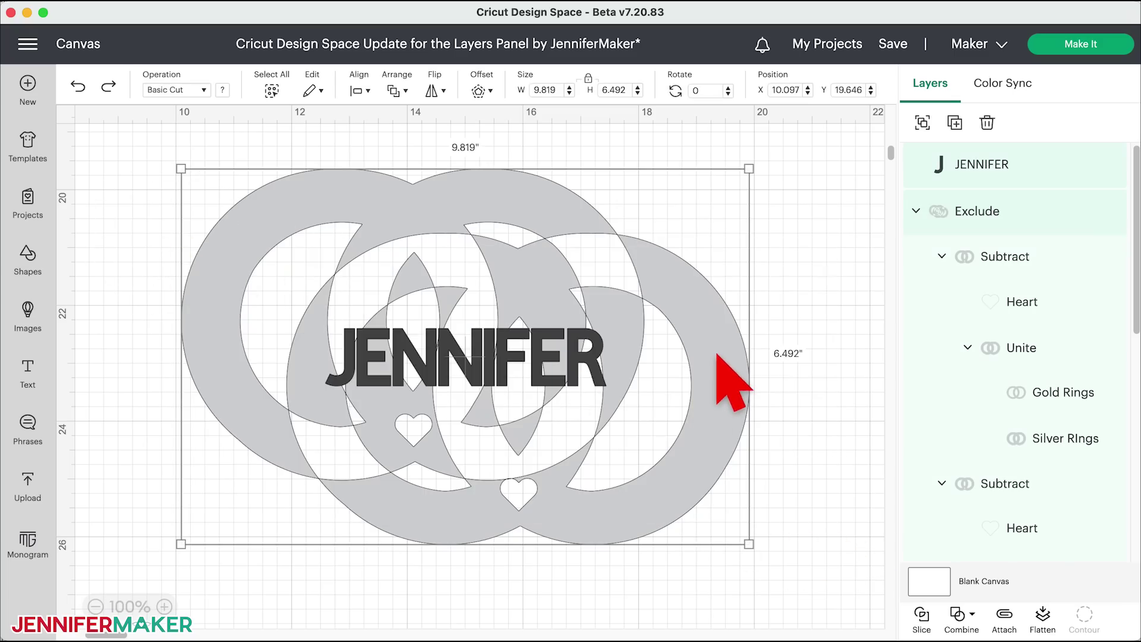
right_click(728, 376)
mouse_move(785, 488)
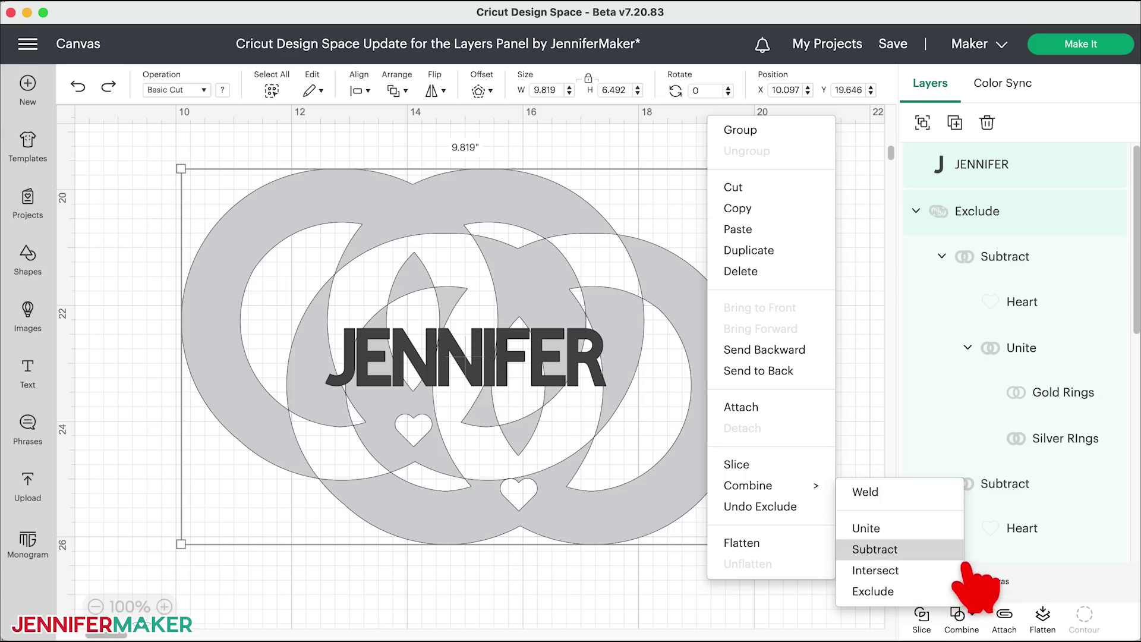
left_click(876, 388)
scroll(1045, 238, "down", 1)
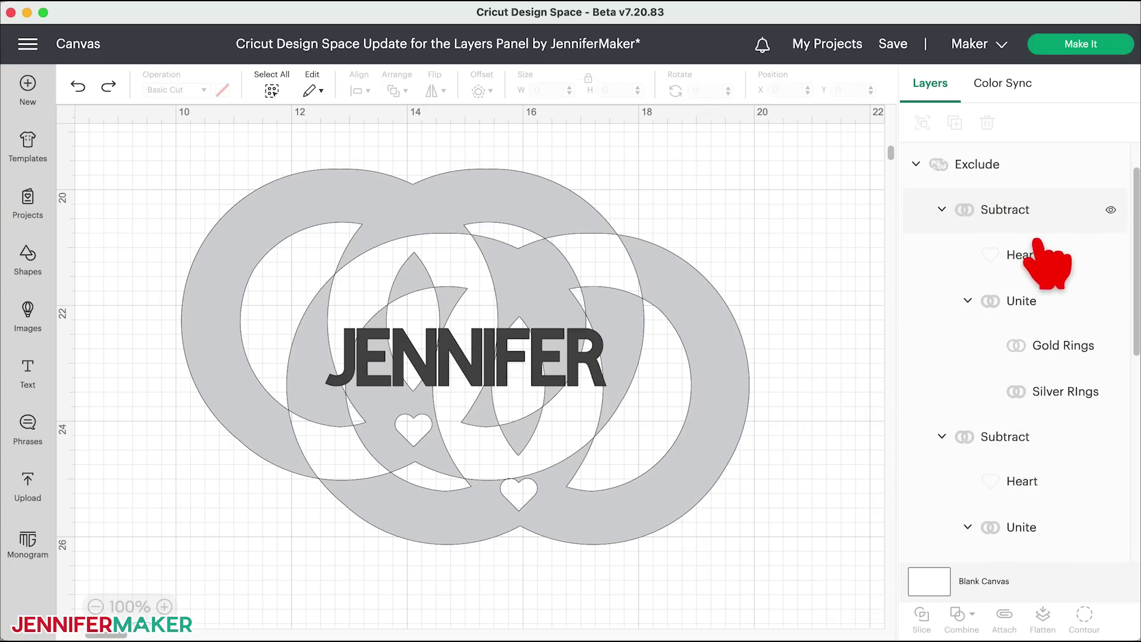
right_click(1011, 209)
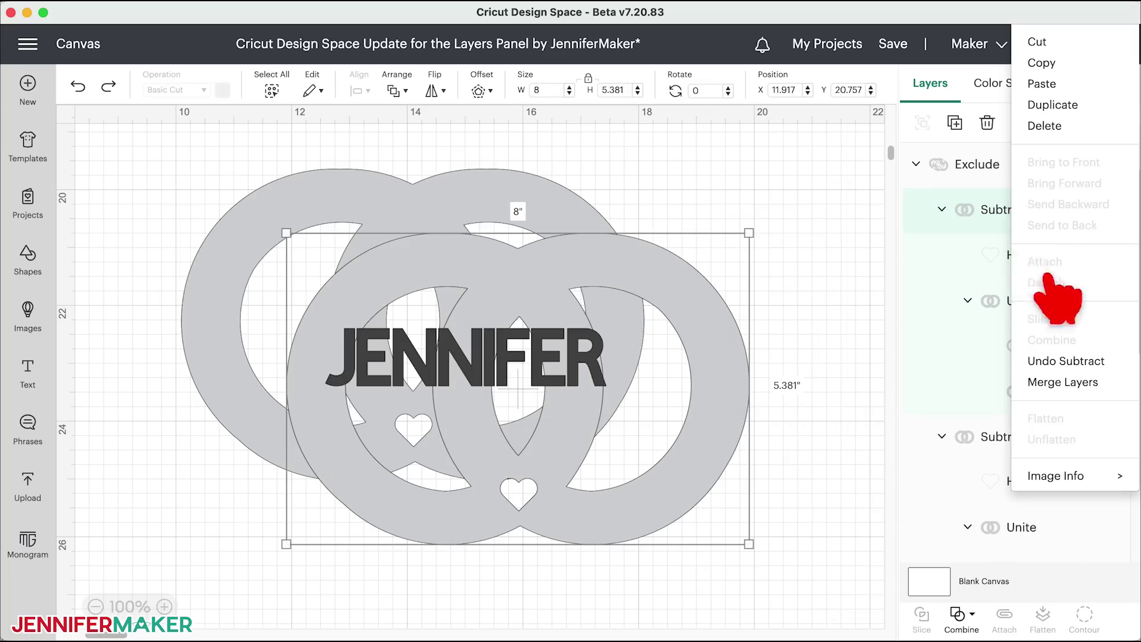
mouse_move(1081, 492)
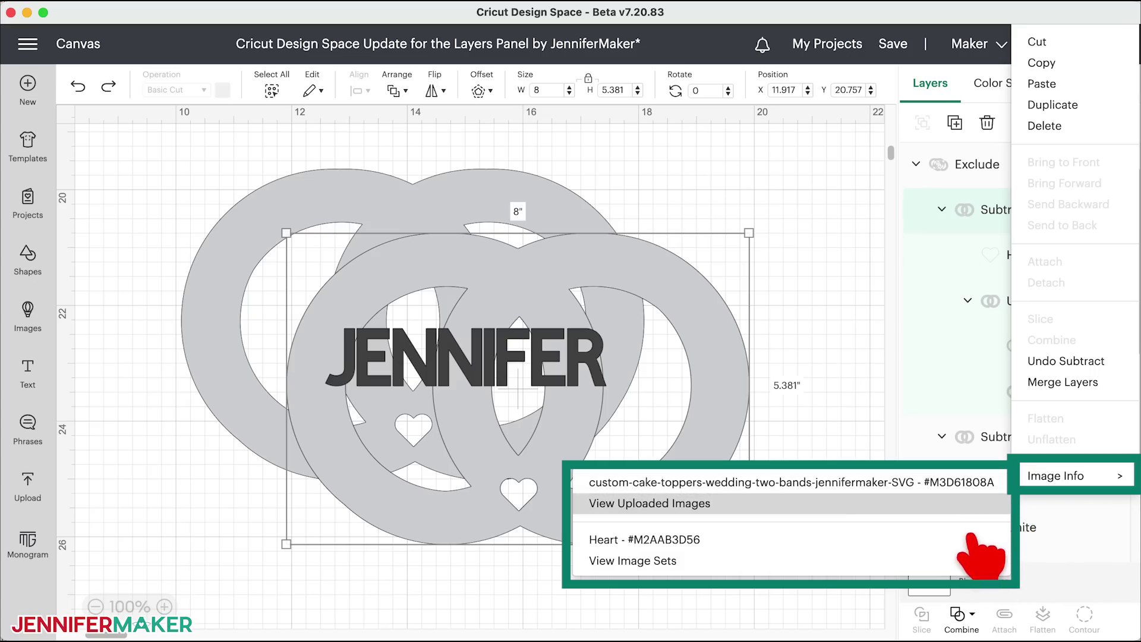
left_click(792, 518)
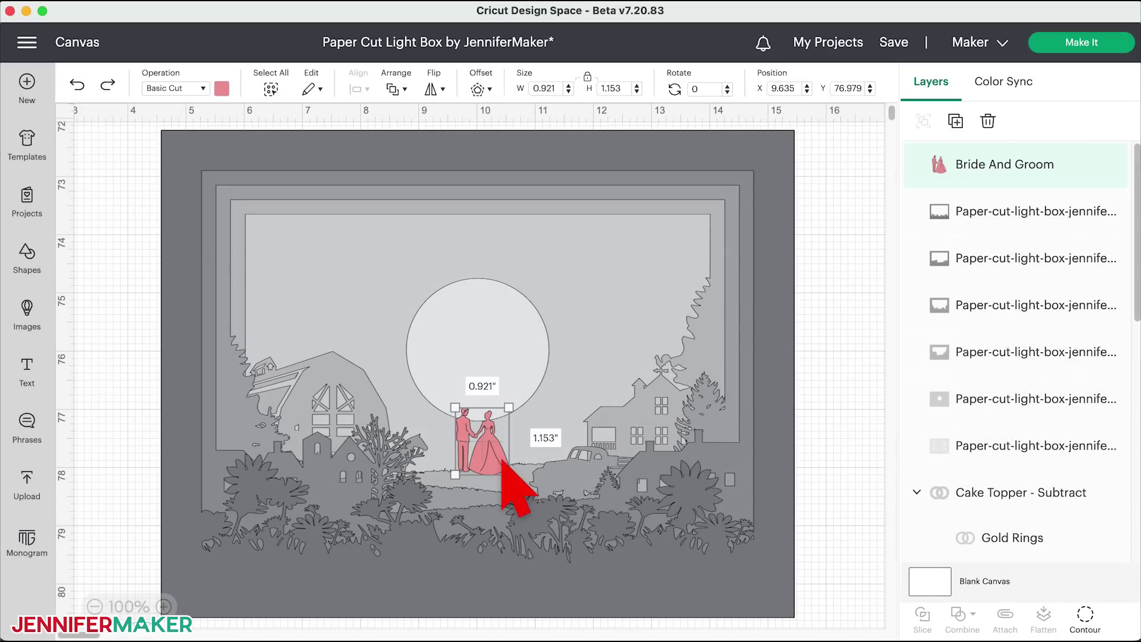
Unite the Bride And Groom with a paper-cut layer and move the group lower in the layer order.
left_click(1037, 370, "shift")
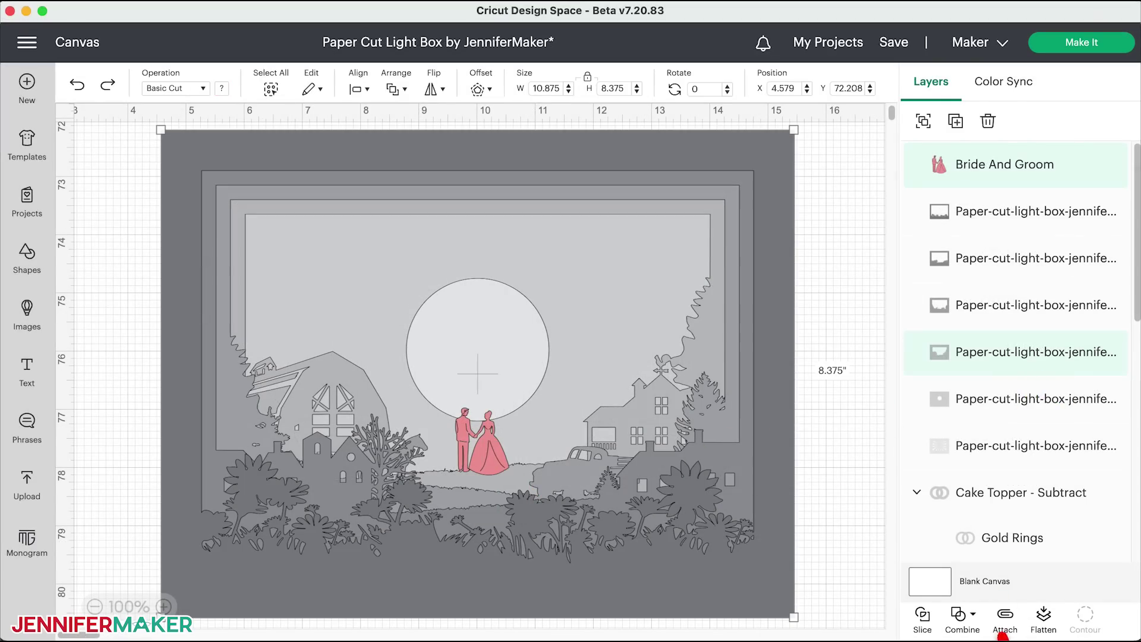
left_click(966, 616)
left_click(1011, 524)
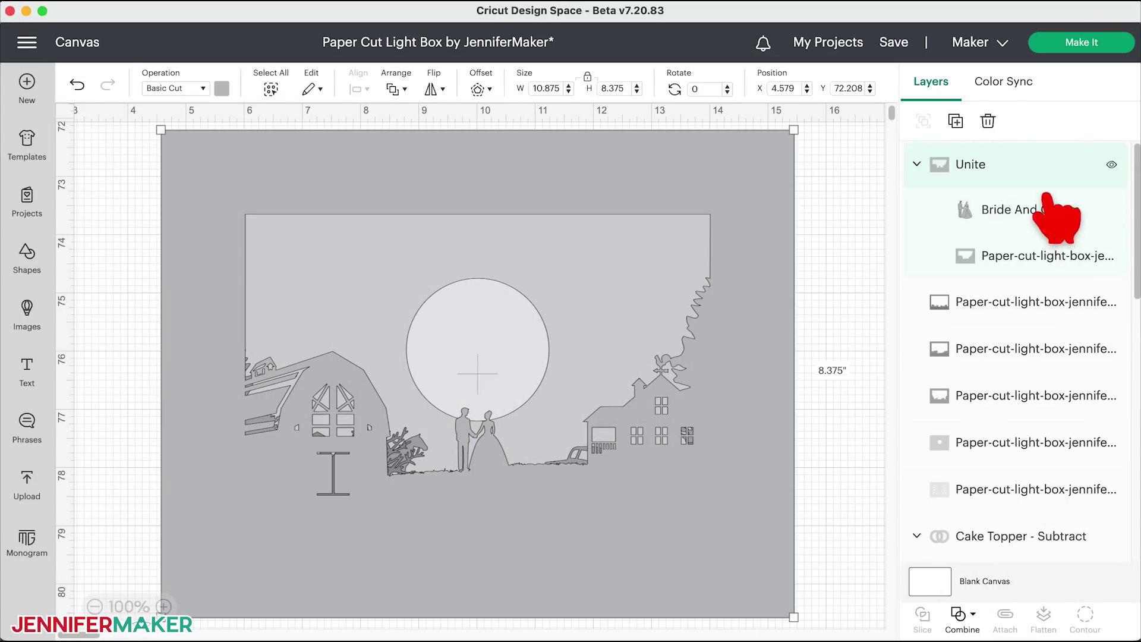
left_click_drag(986, 225, 1054, 301)
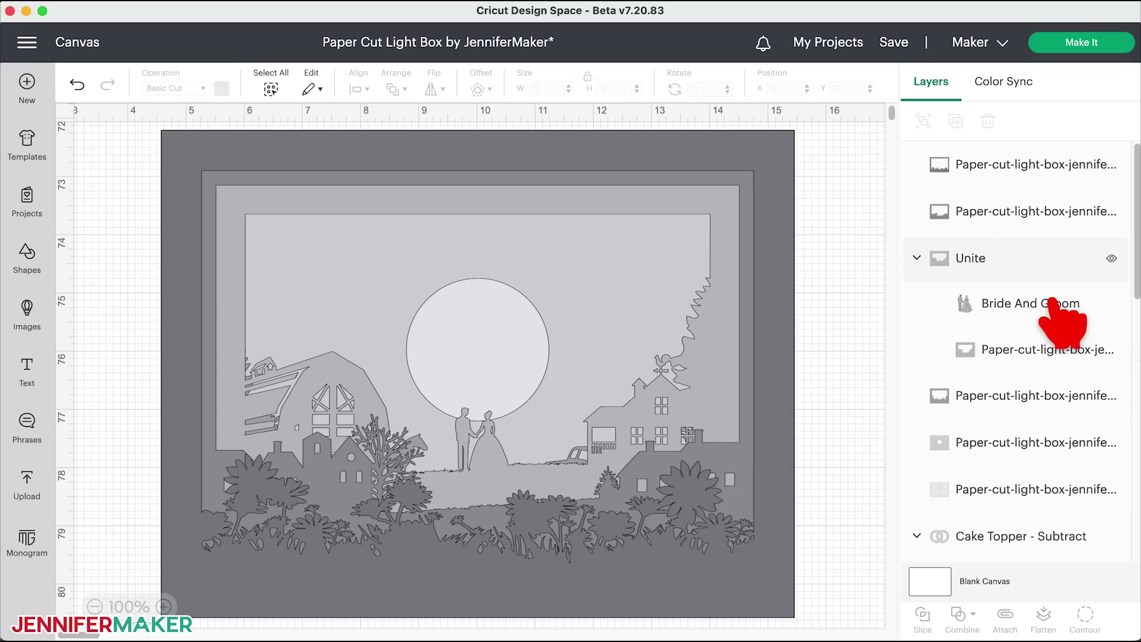
Enlarge the Bride And Groom to about 2 inches wide, place it against the moon, and reselect the Unite group.
left_click(1049, 303)
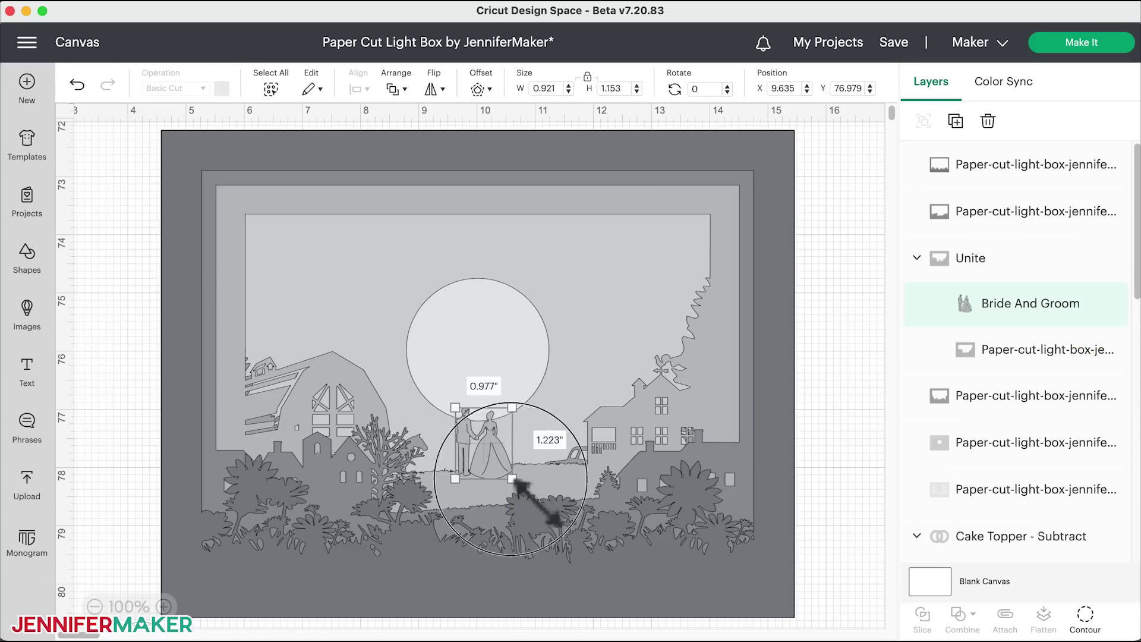
left_click_drag(512, 479, 573, 555)
left_click_drag(573, 471, 512, 375)
left_click(879, 472)
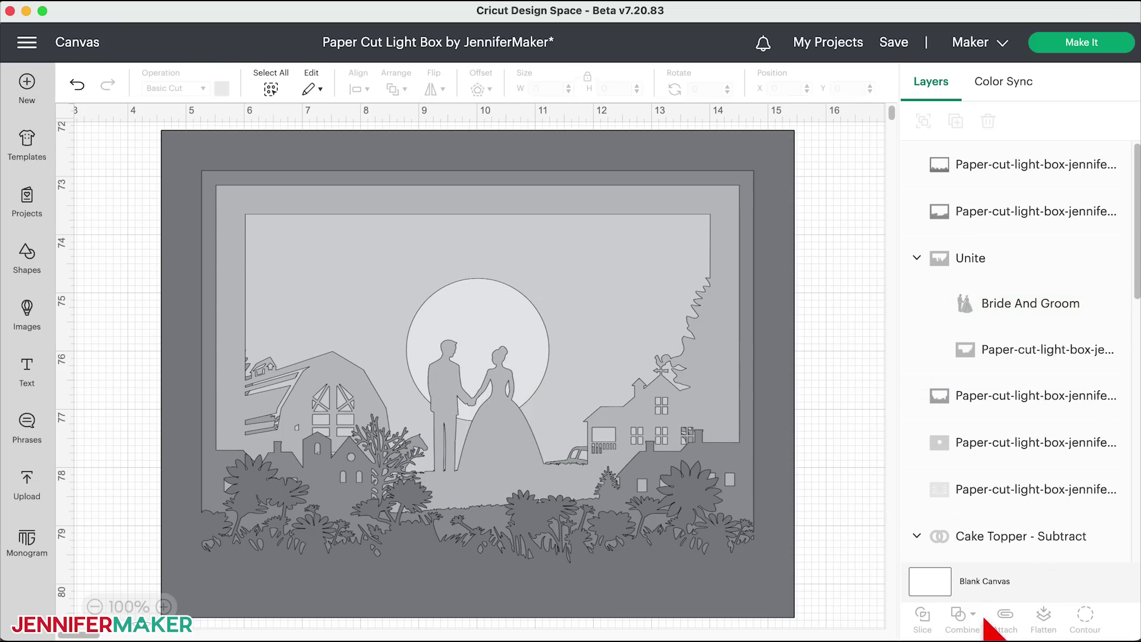
left_click(1032, 352)
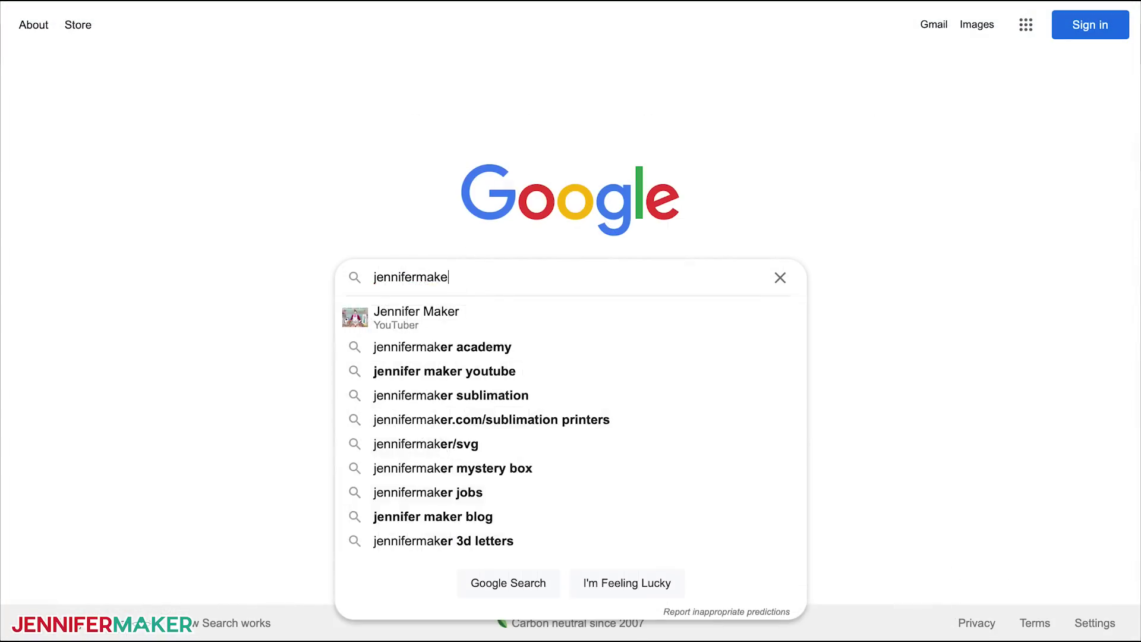
Search Google for the crafting channel, open its YouTube page, and browse its uploaded videos.
type("channel")
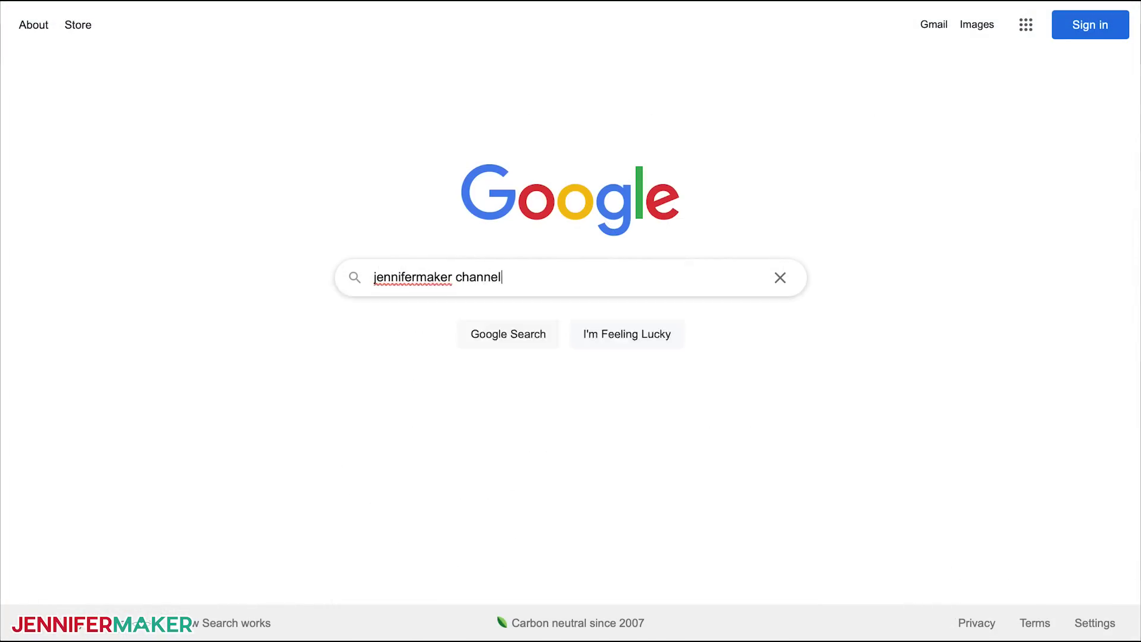
key("Return")
left_click(325, 181)
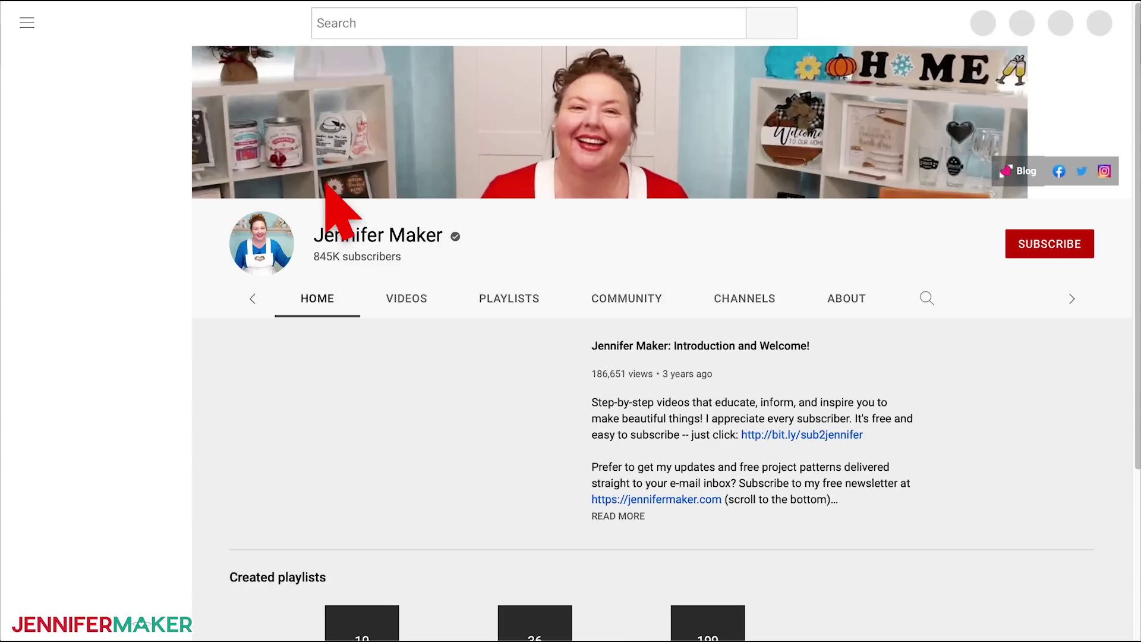
left_click(380, 300)
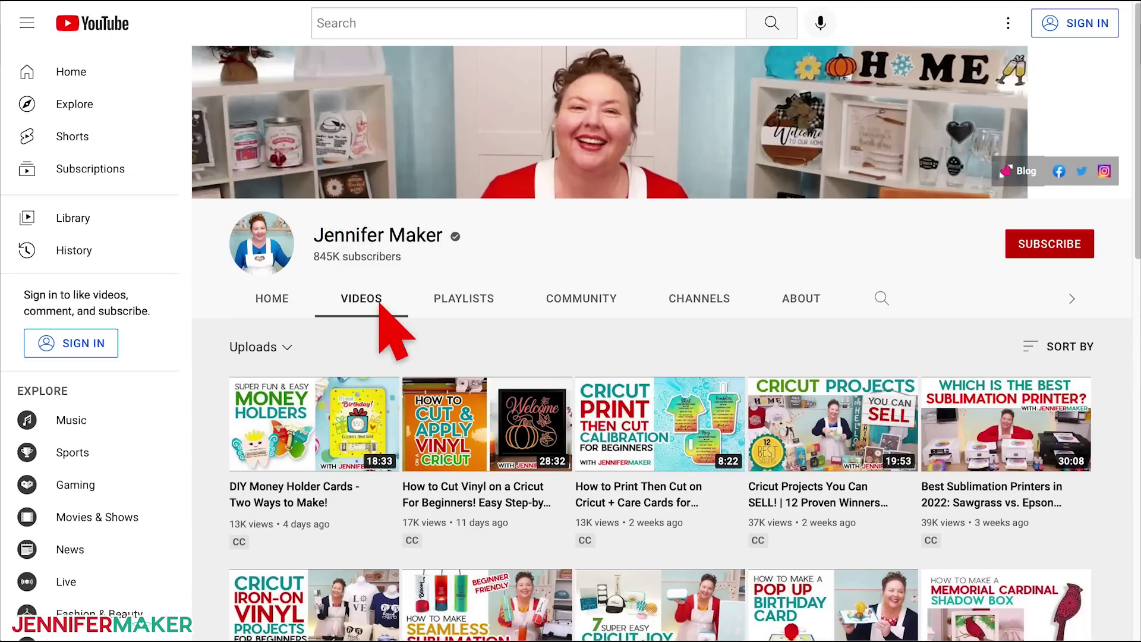
scroll(381, 303, "down", 1)
scroll(380, 303, "down", 4)
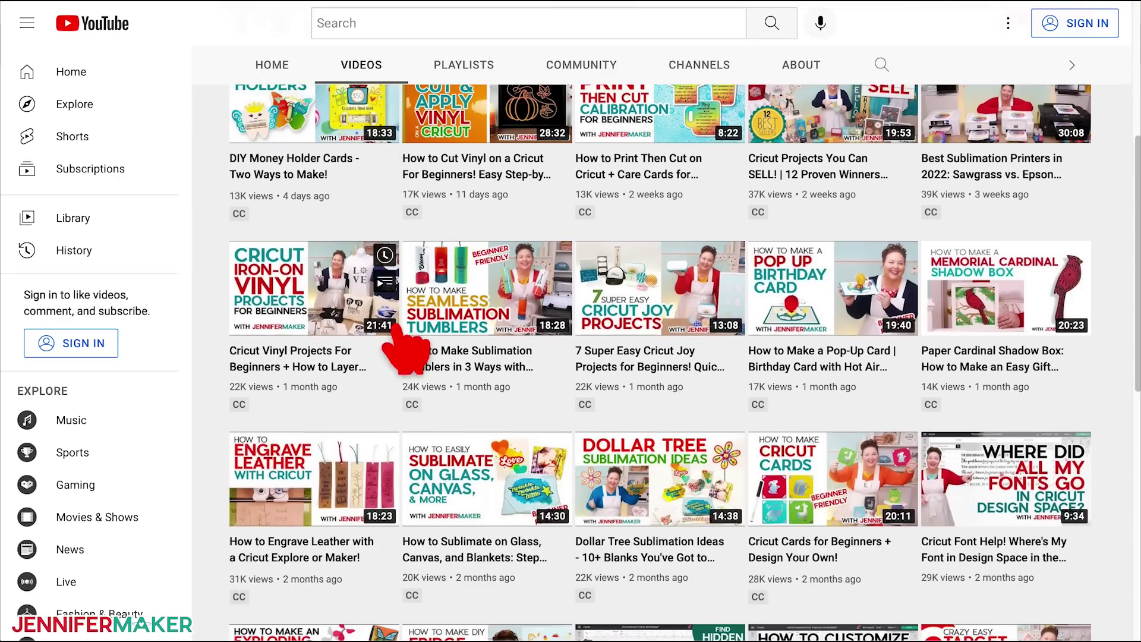
scroll(1132, 586, "down", 2)
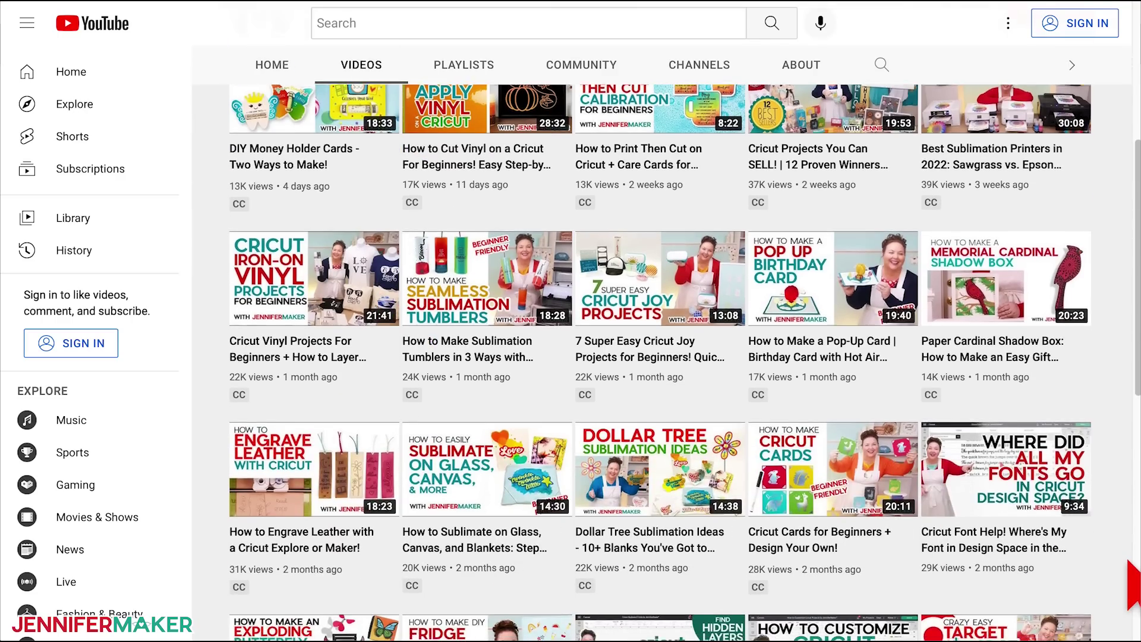